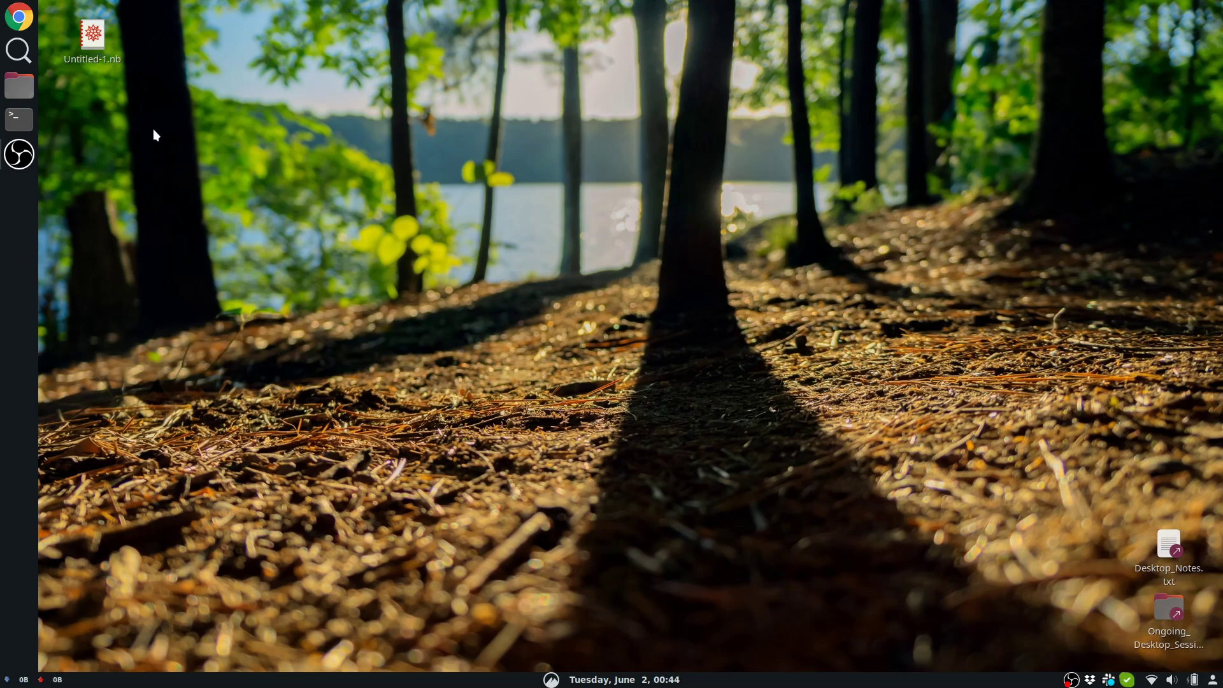
Find and open the Keyboard settings through the application launcher, and close the window after viewing it
key("super")
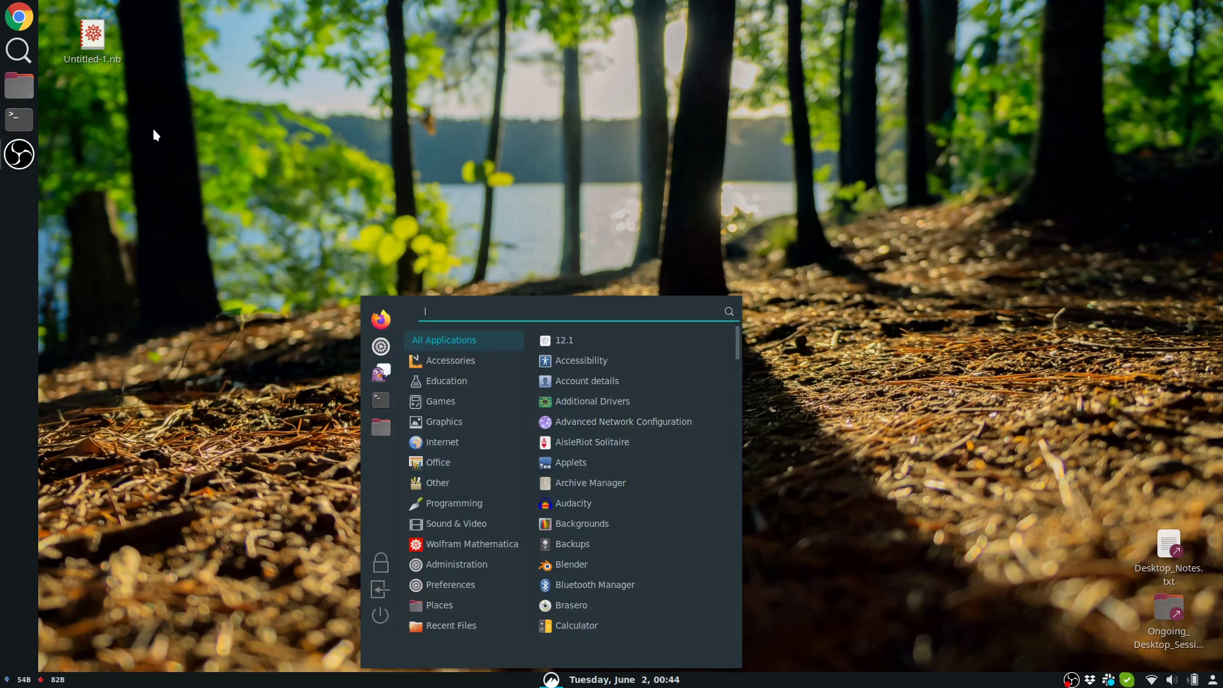
type("j")
key("BackSpace")
type("k")
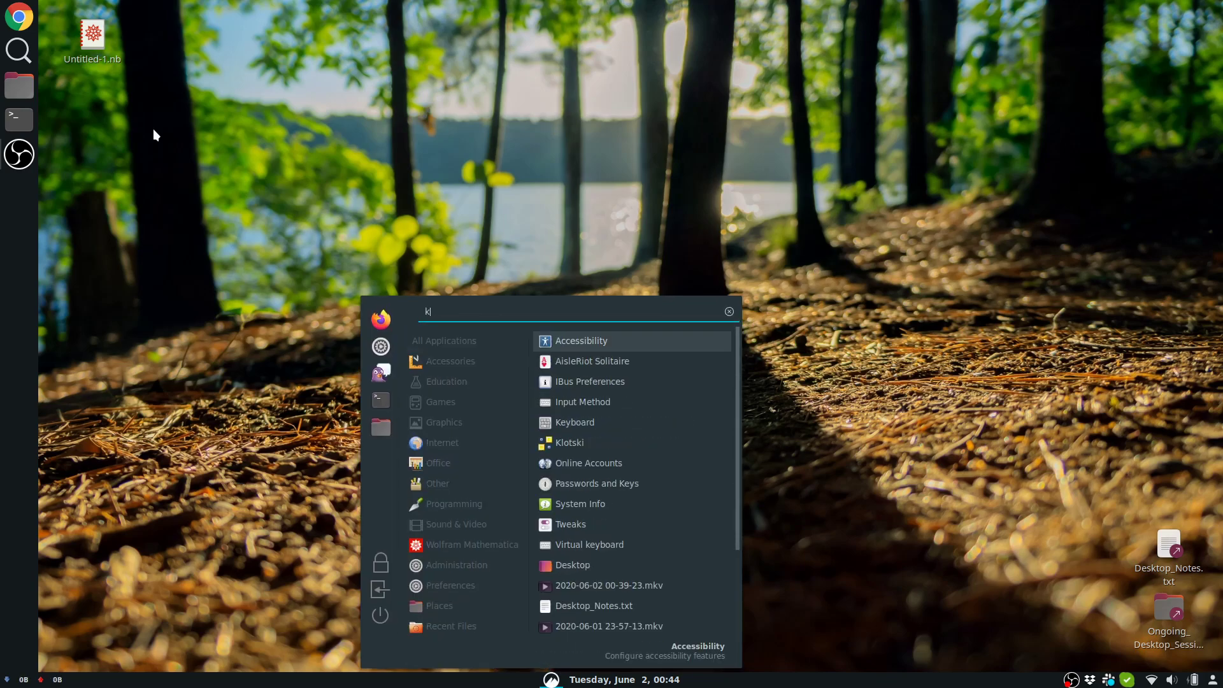
type("eybo")
key("Down")
key("Down")
key("Down")
key("Down")
key("Up")
key("Up")
key("Return")
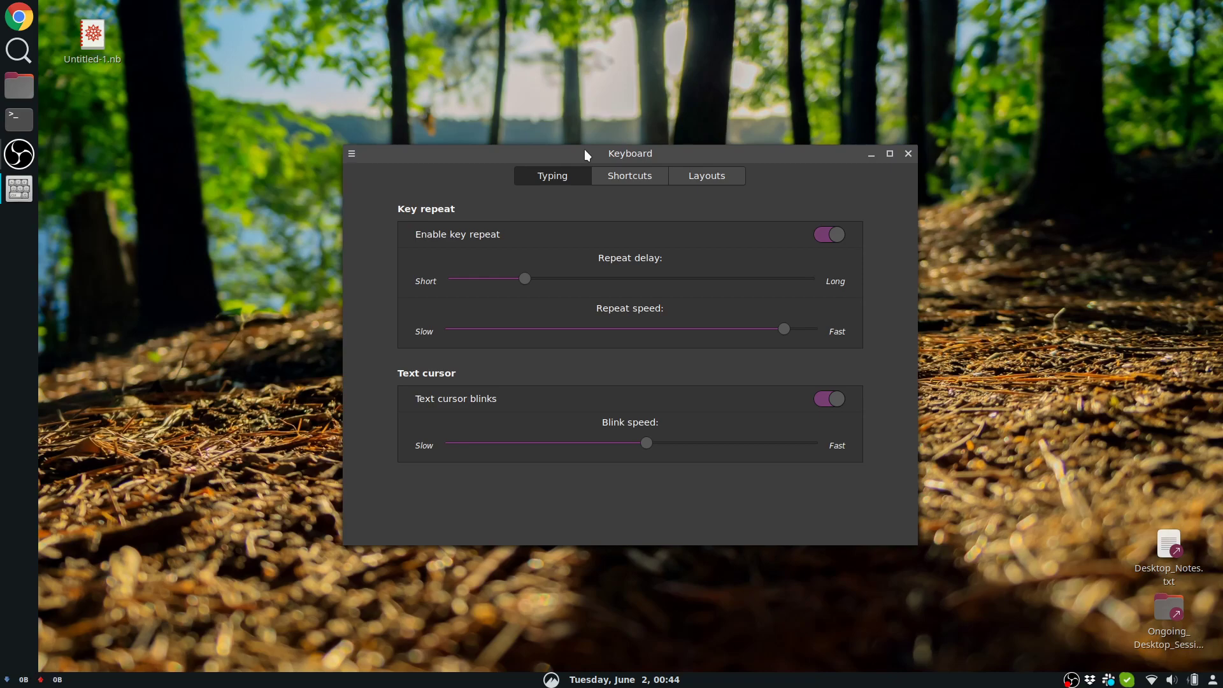
key("alt+F4")
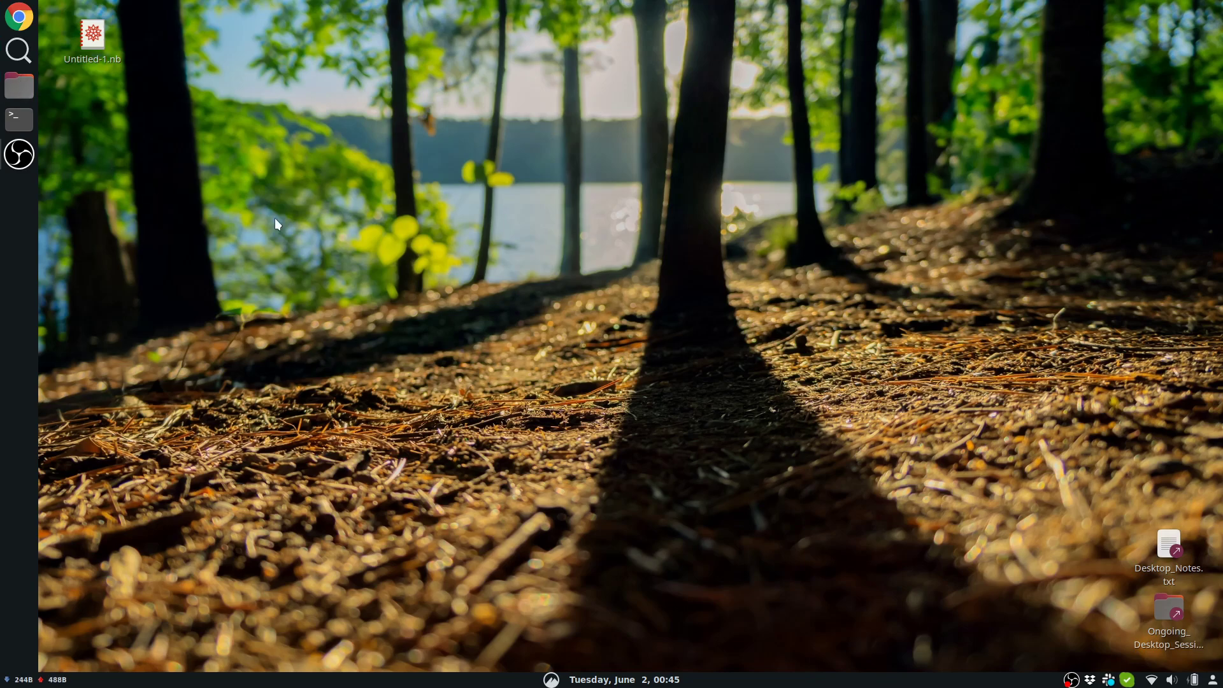
Launch Chrome and load youtube.com in a new tab
key("super+1")
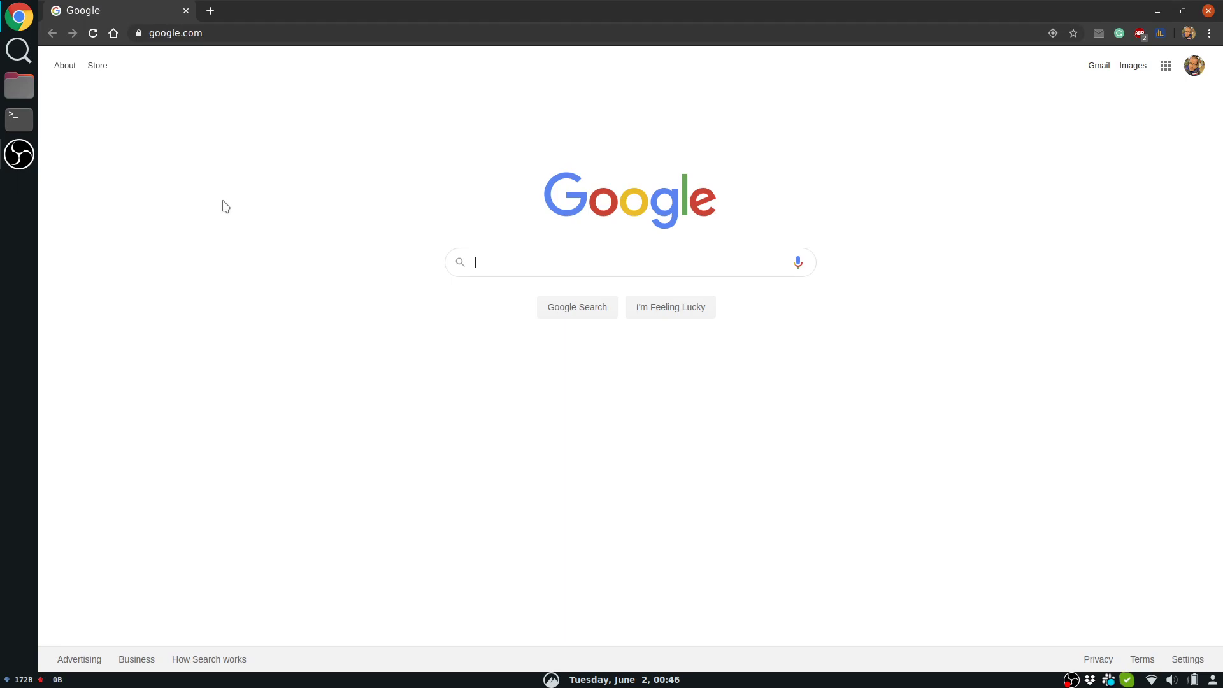
key("ctrl+t")
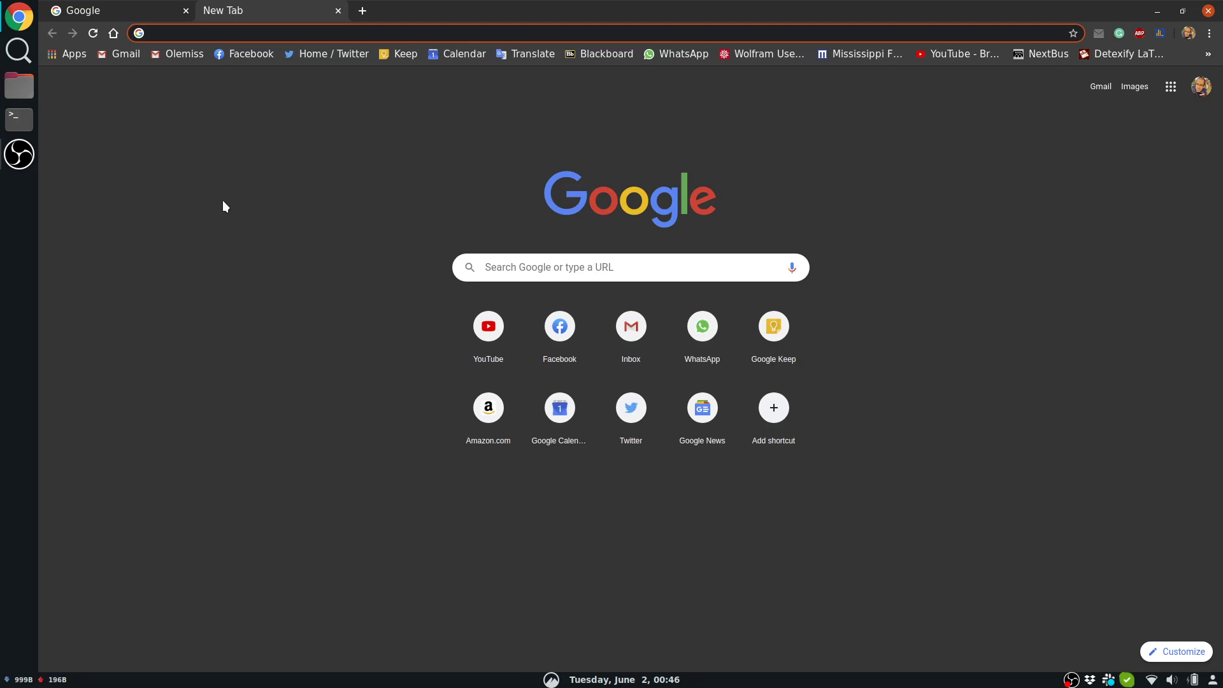
type("youtube.com")
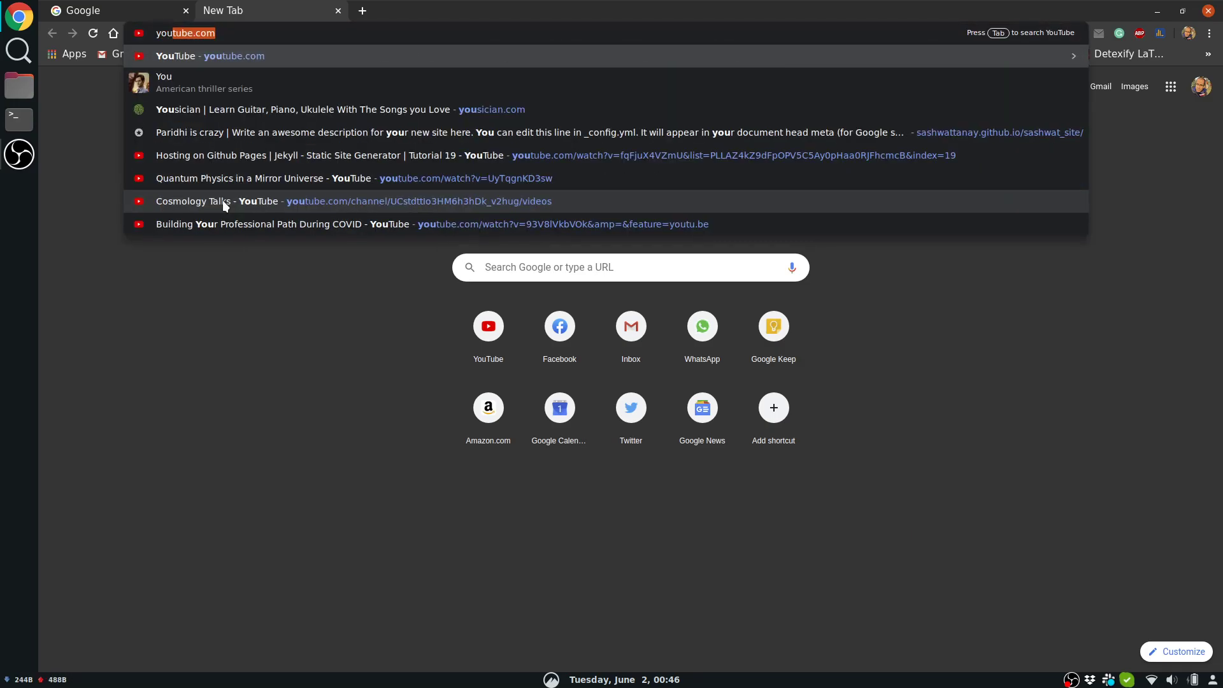
key("Return")
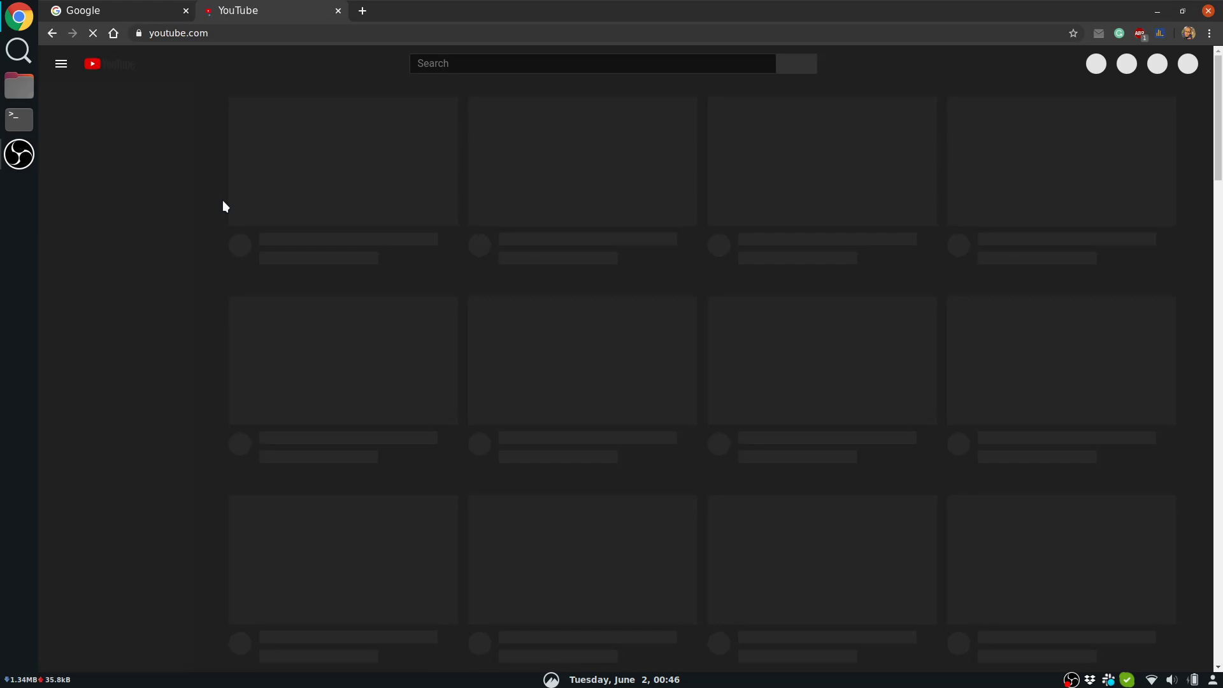
Open Google Translate in another new tab using the address suggestions for "trans"
key("ctrl+t")
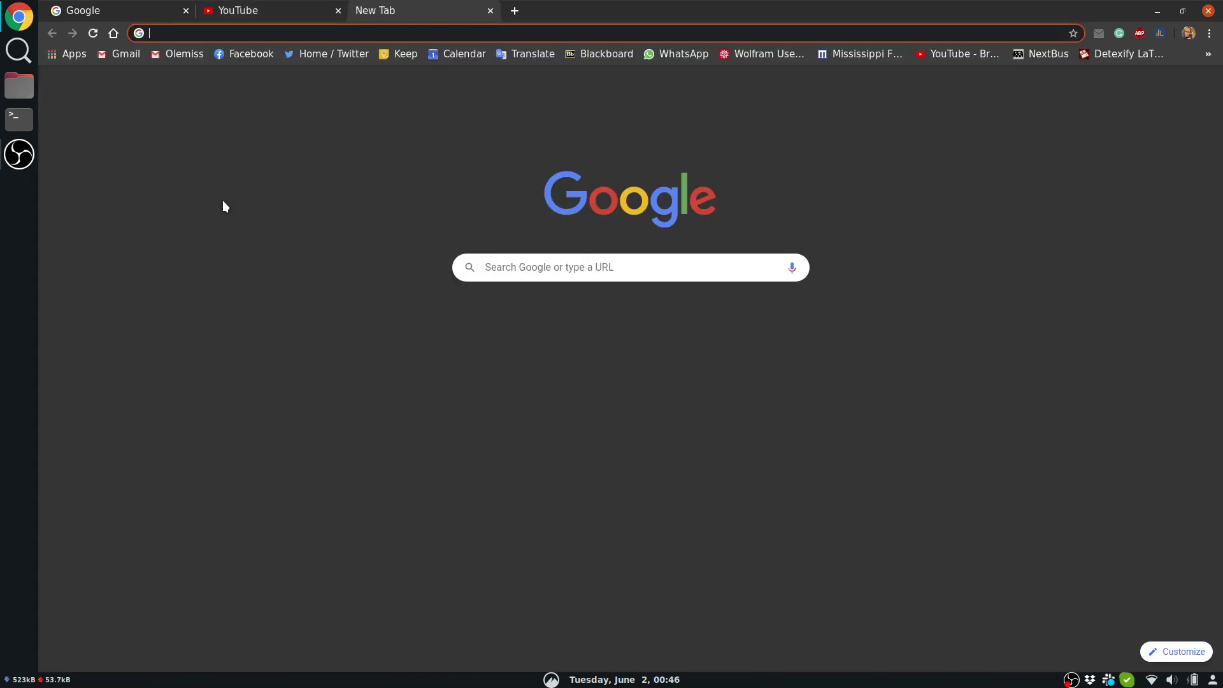
type("rans")
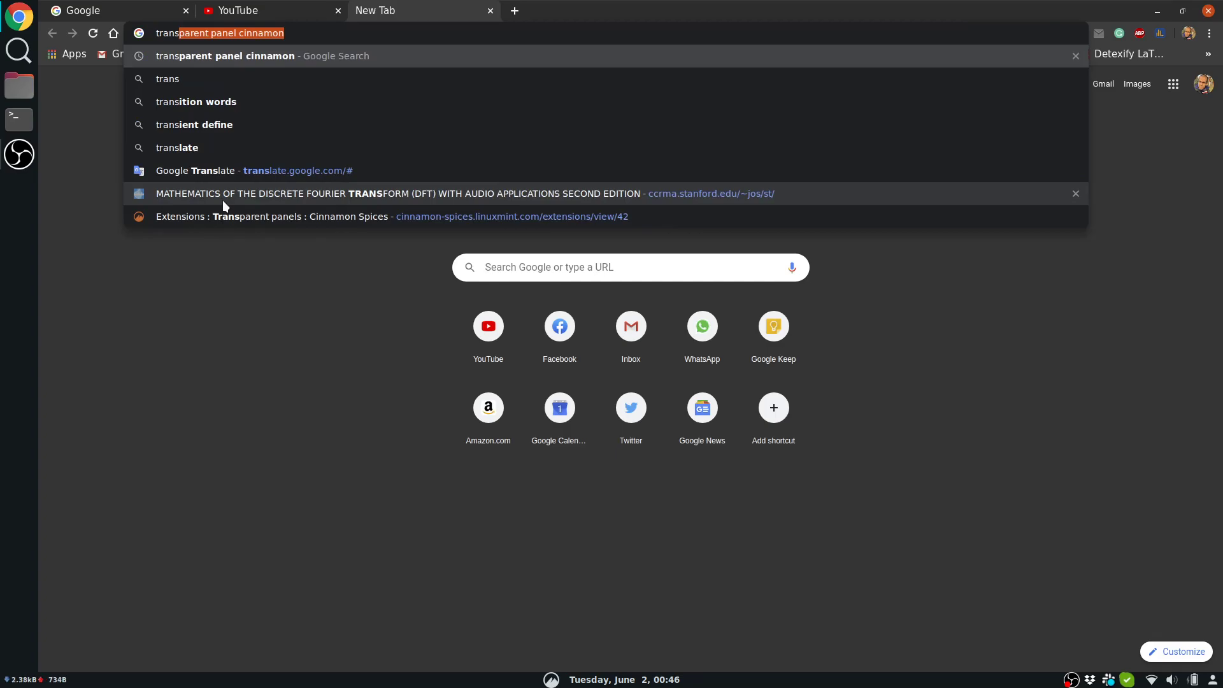
key("Up")
key("Up")
key("Up")
key("Return")
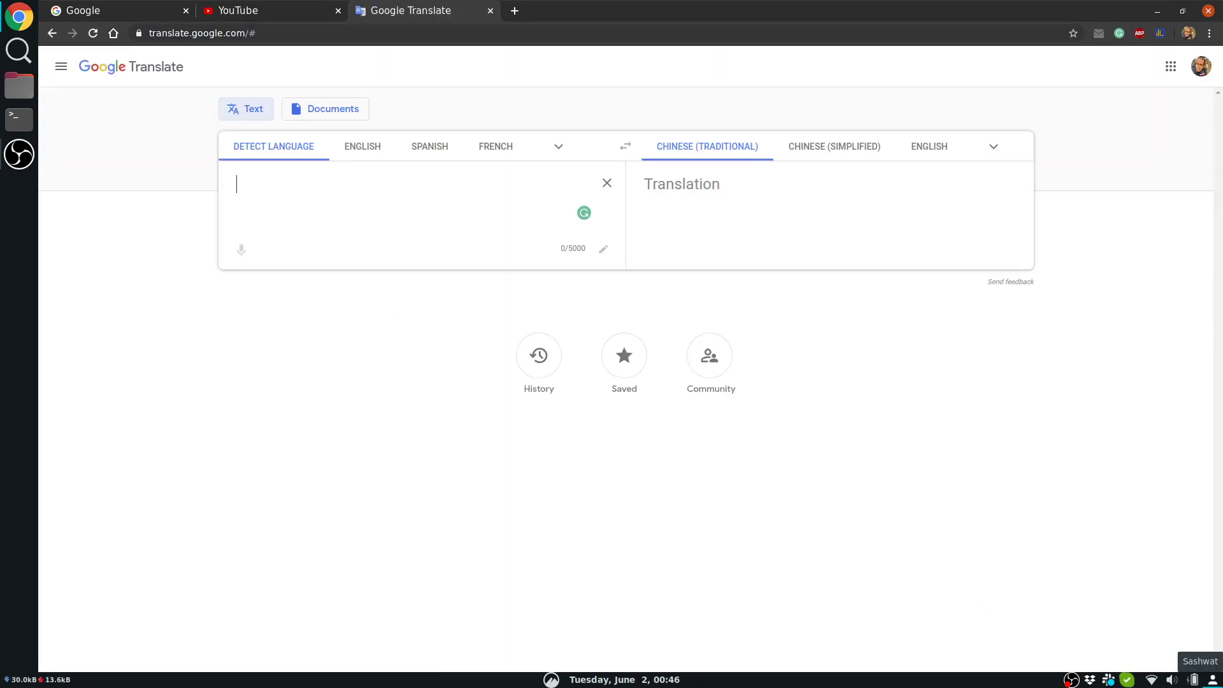
Cycle repeatedly through the open Google, YouTube and Google Translate tabs, ending on Google Translate
key("ctrl+Tab")
key("ctrl+Tab")
key("ctrl+Tab")
key("ctrl+Tab")
key("ctrl+Tab")
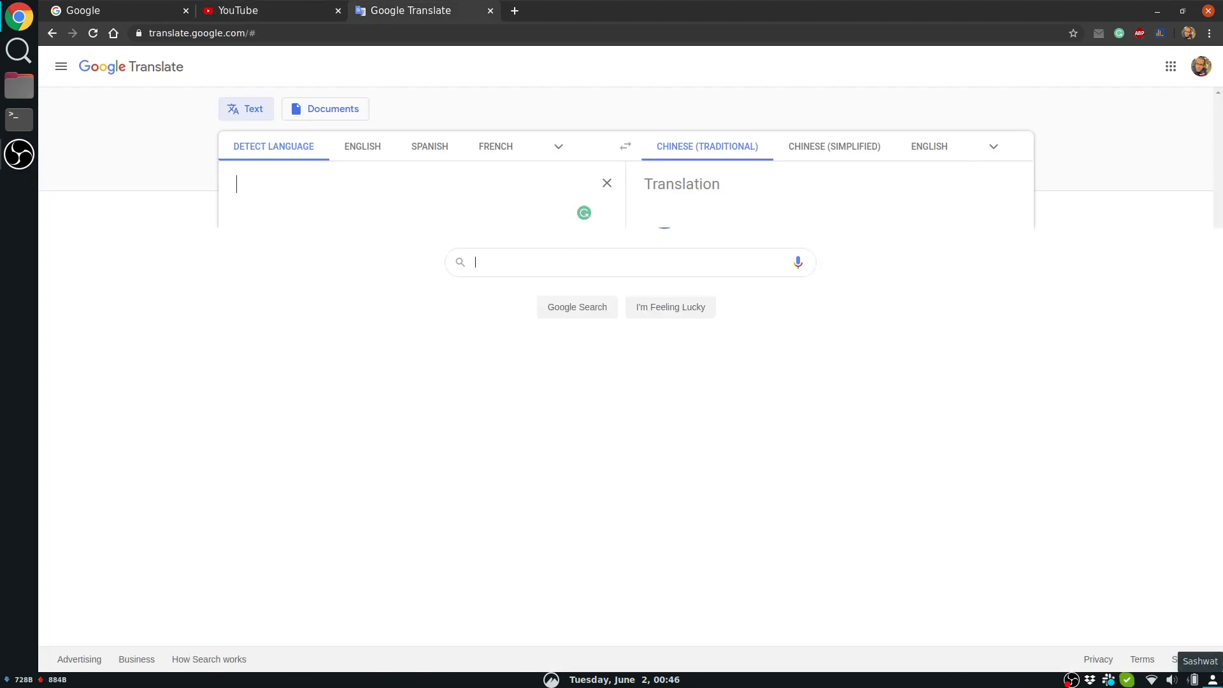
key("ctrl+Tab")
key("ctrl+Tab")
key("ctrl+Tab")
key("ctrl+Tab")
key("ctrl+Tab")
key("ctrl+Tab")
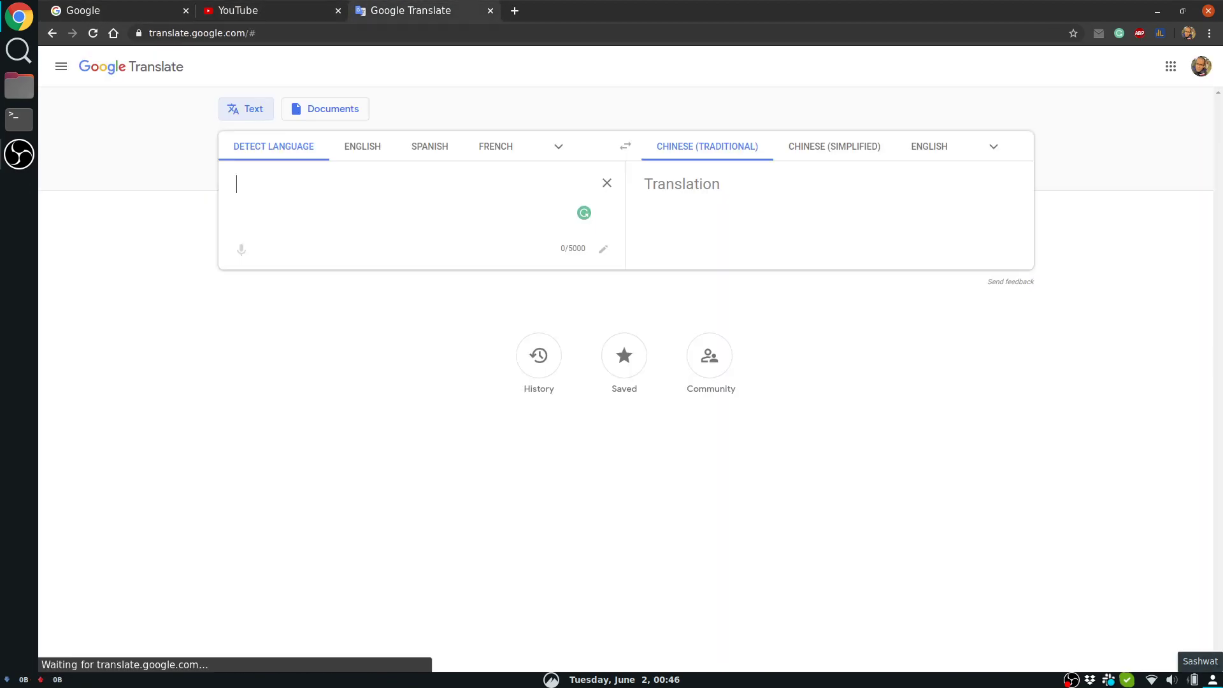
key("ctrl+Tab")
key("ctrl+Tab")
key("ctrl+Tab")
key("ctrl+Tab")
key("ctrl+Tab")
key("ctrl+Tab")
key("ctrl+Tab")
key("ctrl+Tab")
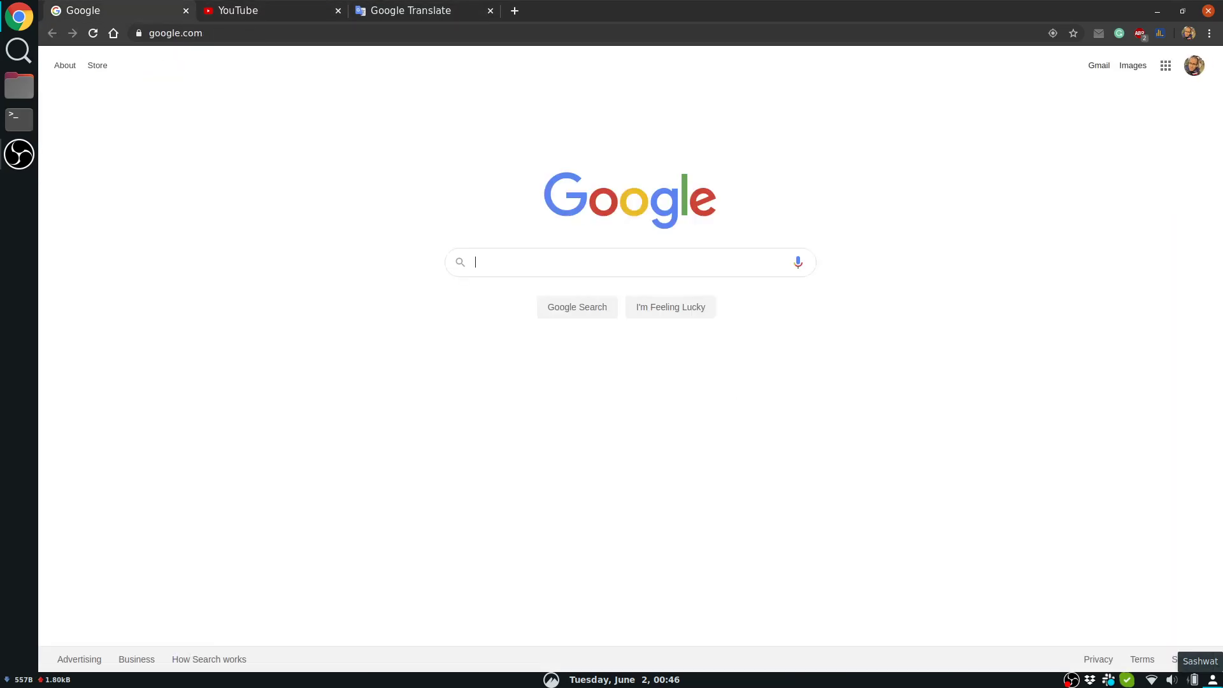
key("ctrl+Tab")
key("ctrl+Tab")
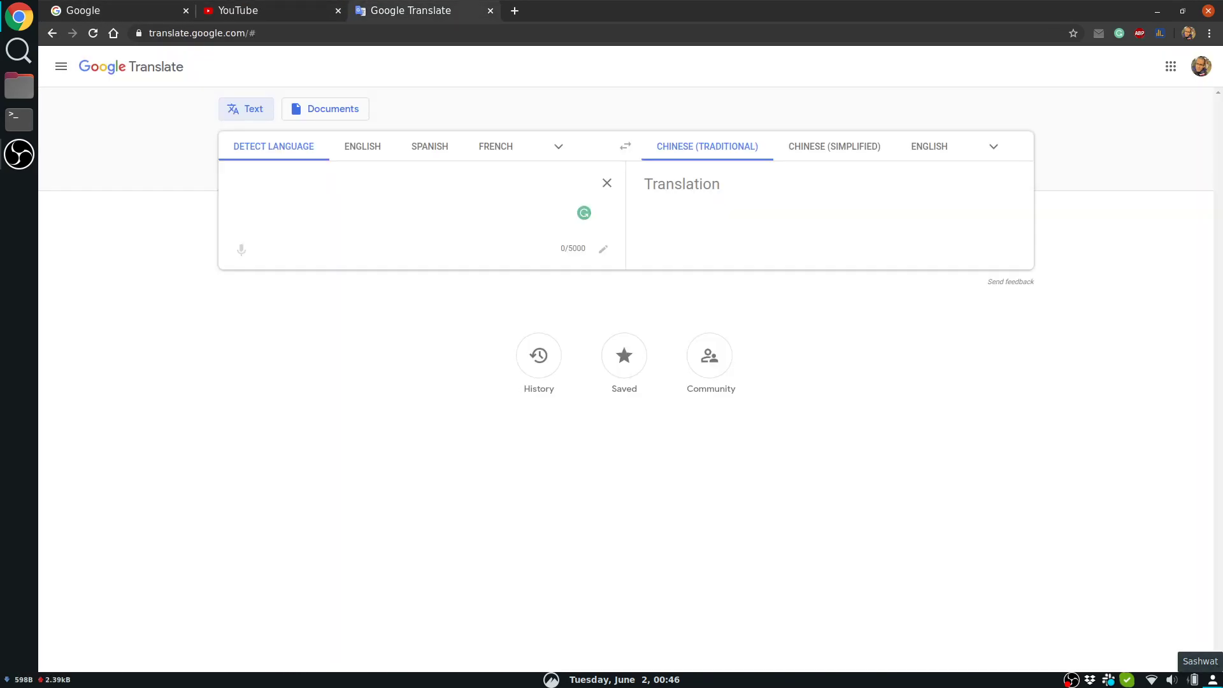
Close and restore the Google Translate tab, and add a blank new tab
key("ctrl+w")
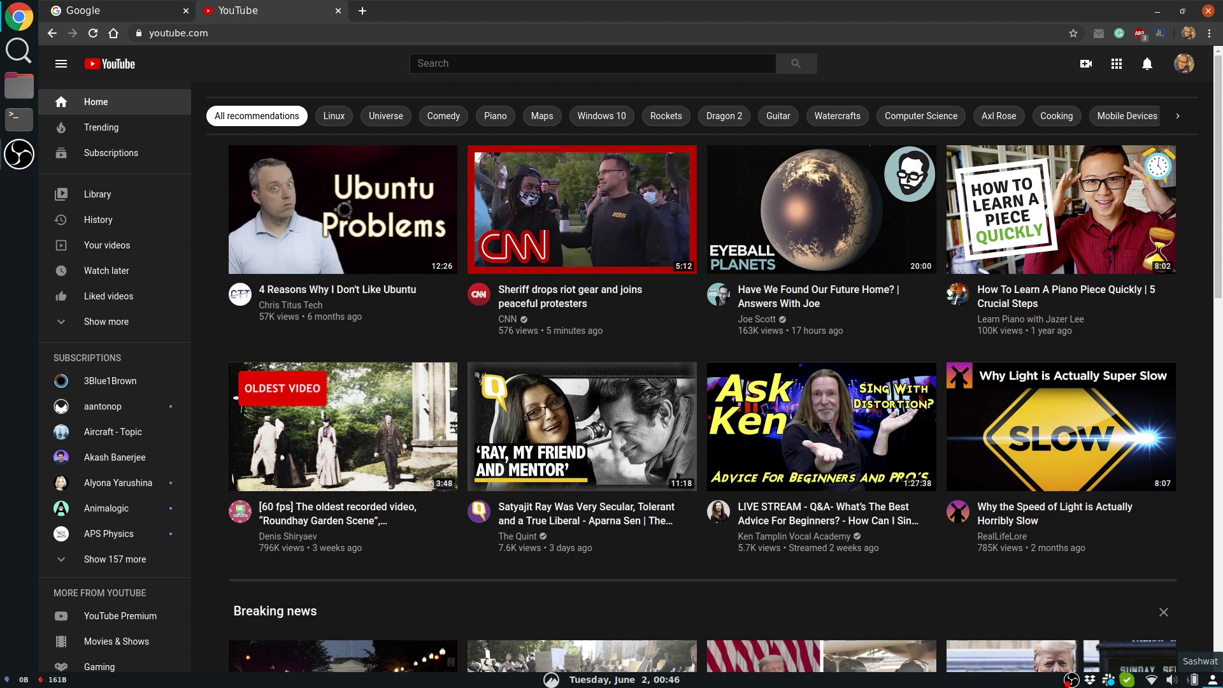
key("ctrl+t")
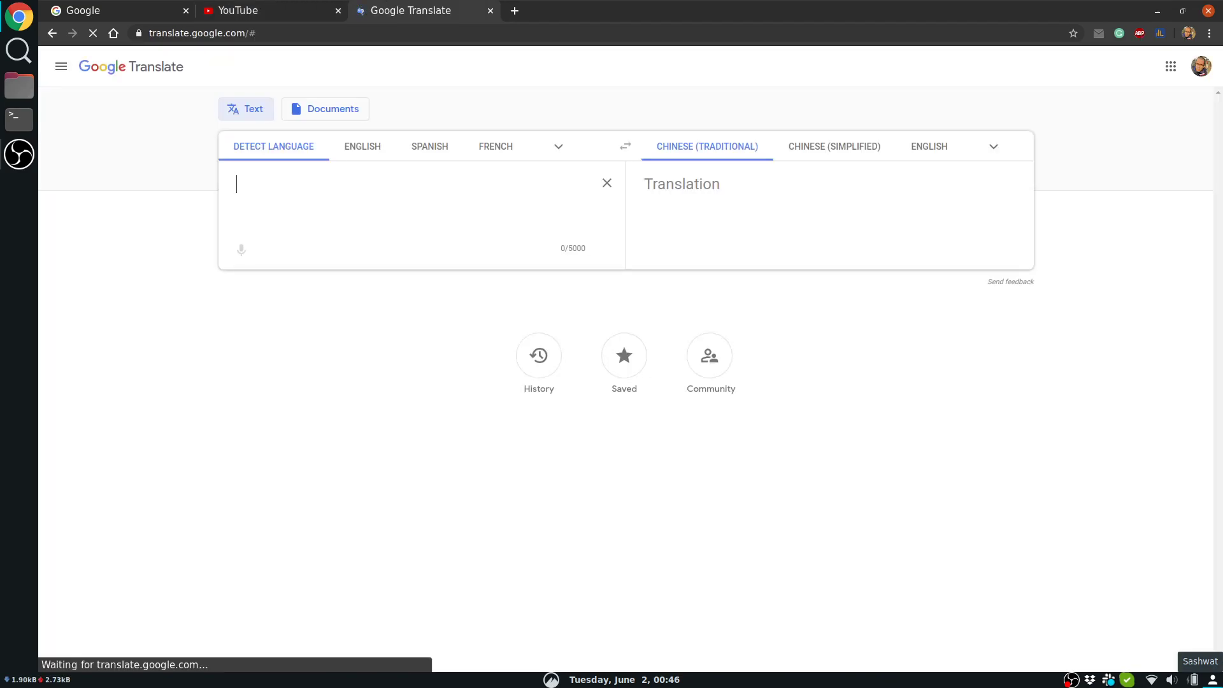
key("ctrl+t")
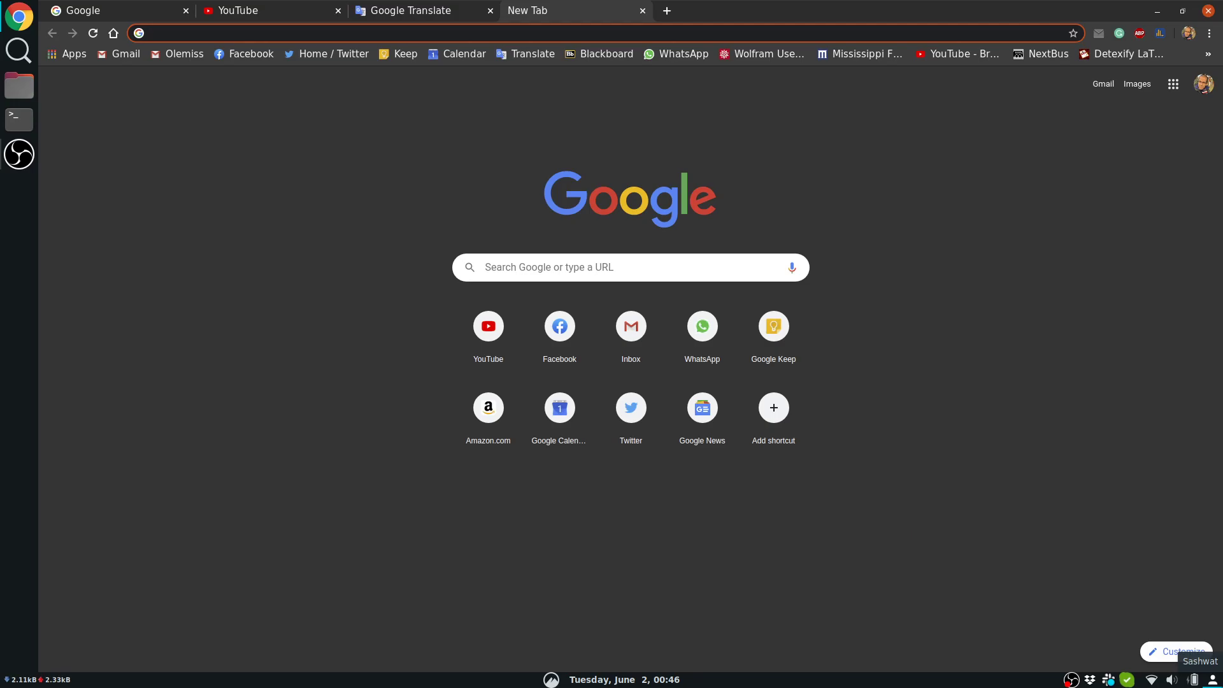
Close the whole browser window, relaunch Chrome and restore the previously open tabs
key("super+d")
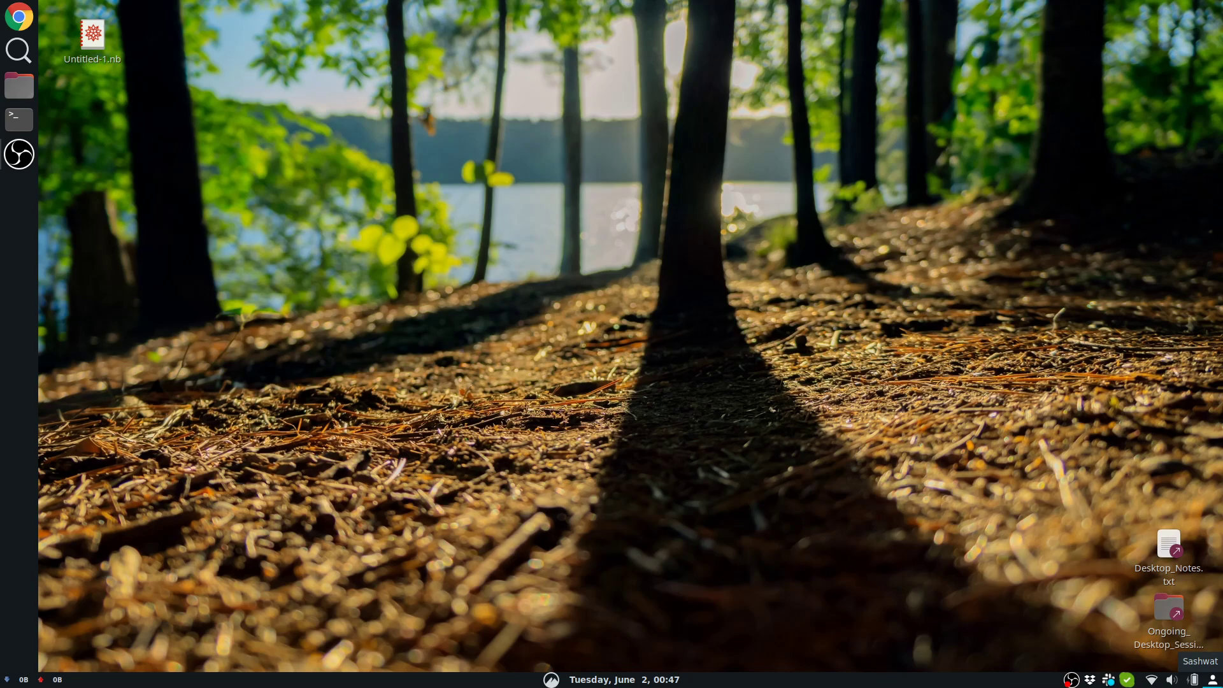
key("super+1")
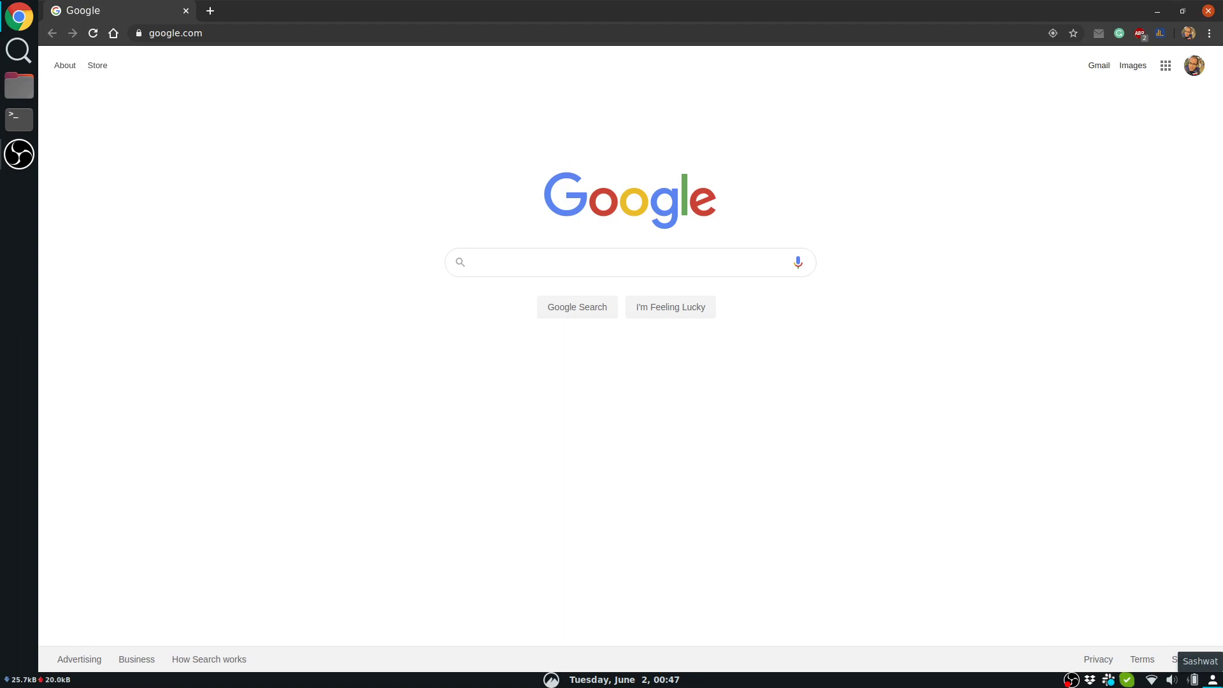
key("ctrl+shift+t")
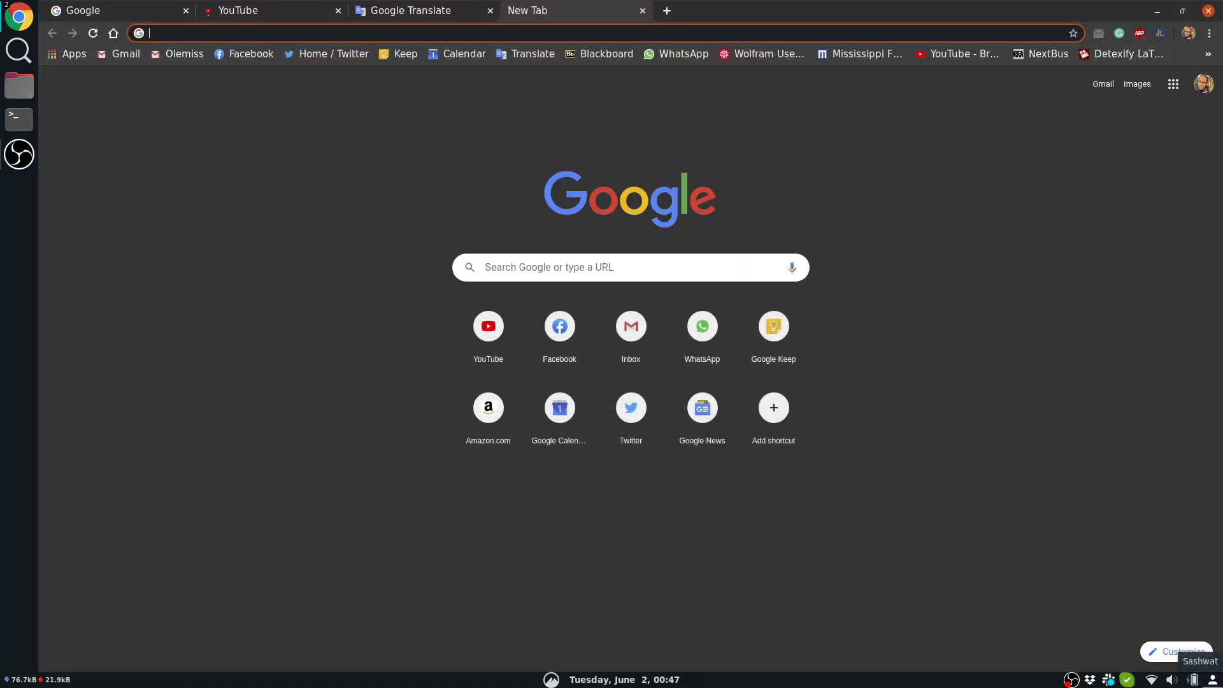
Visit each of the four open tabs by its position and return to the first one, Google
key("ctrl+1")
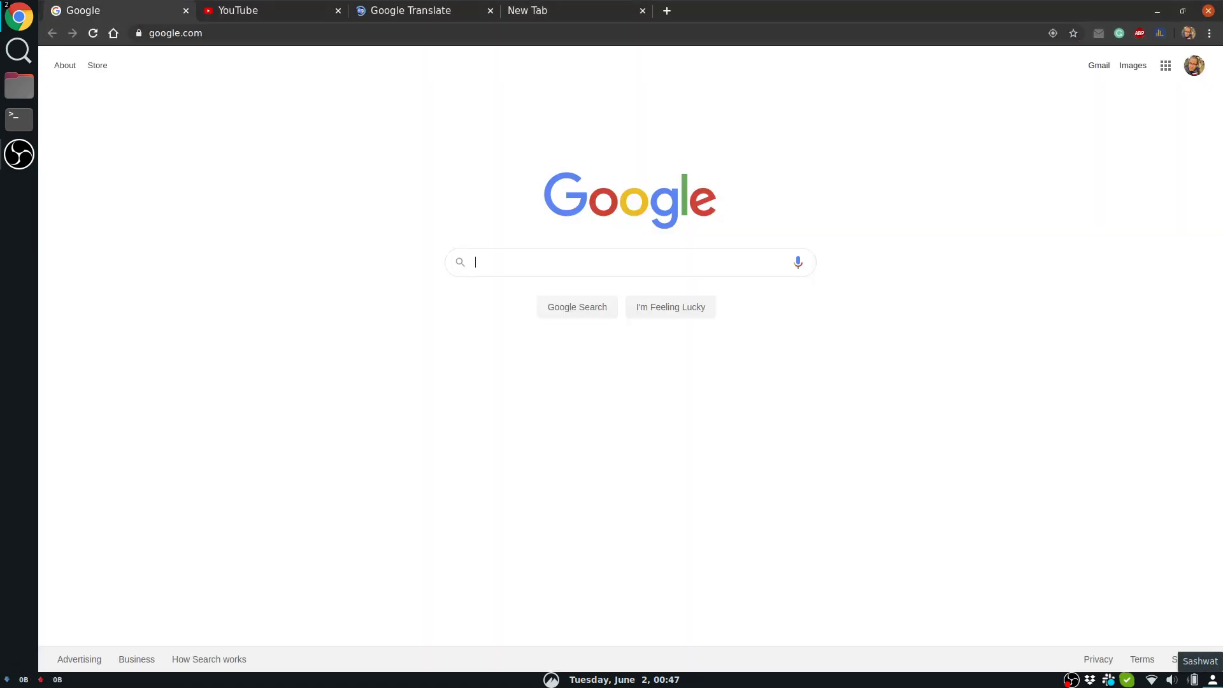
key("ctrl+2")
key("ctrl+3")
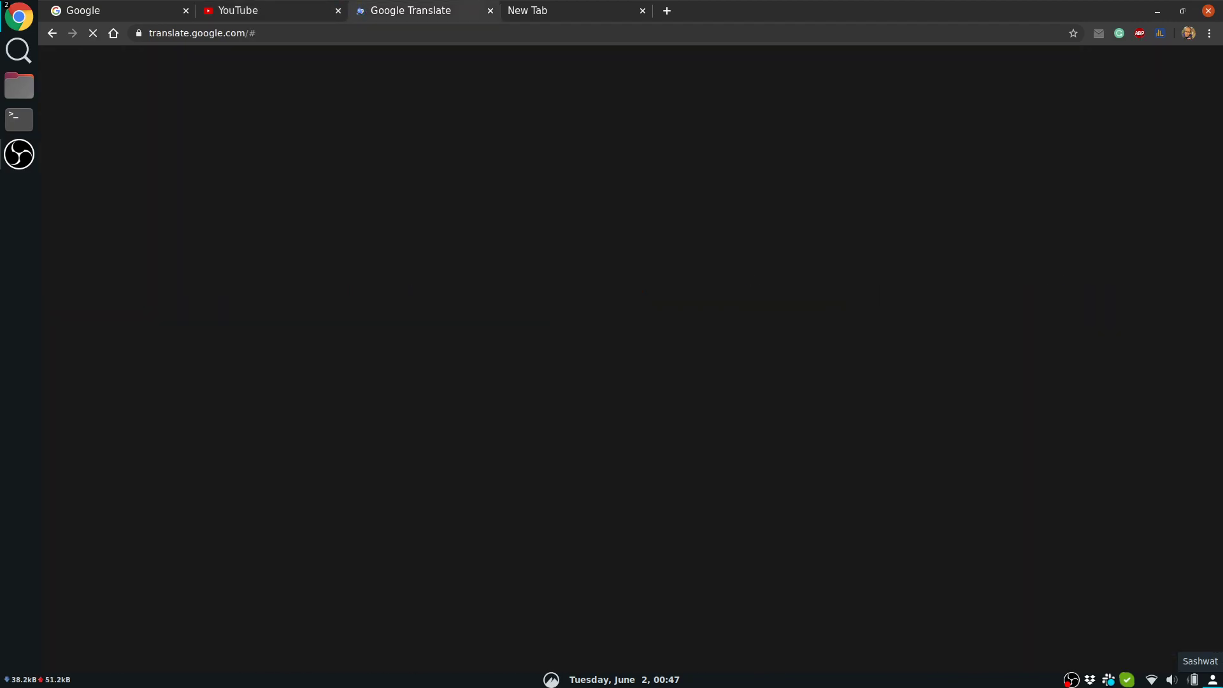
key("ctrl+4")
key("ctrl+1")
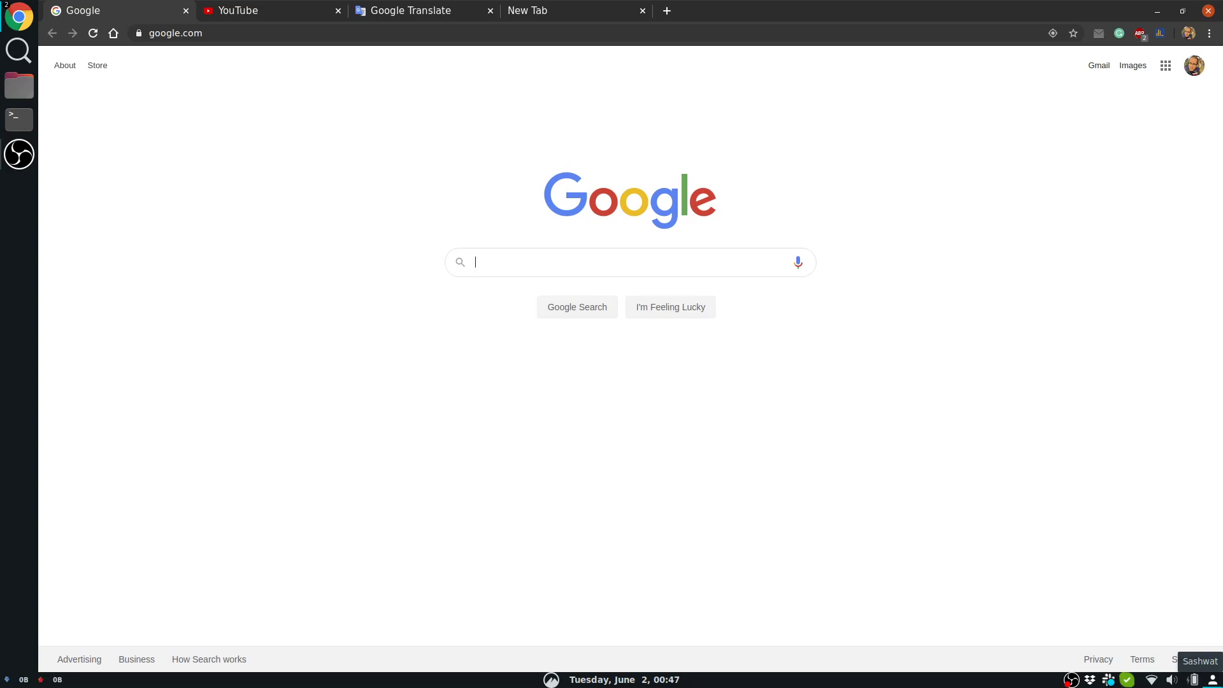
View the bookmark manager and browsing history, return to the Google tab and close the browser window with all its tabs
key("ctrl+shift+o")
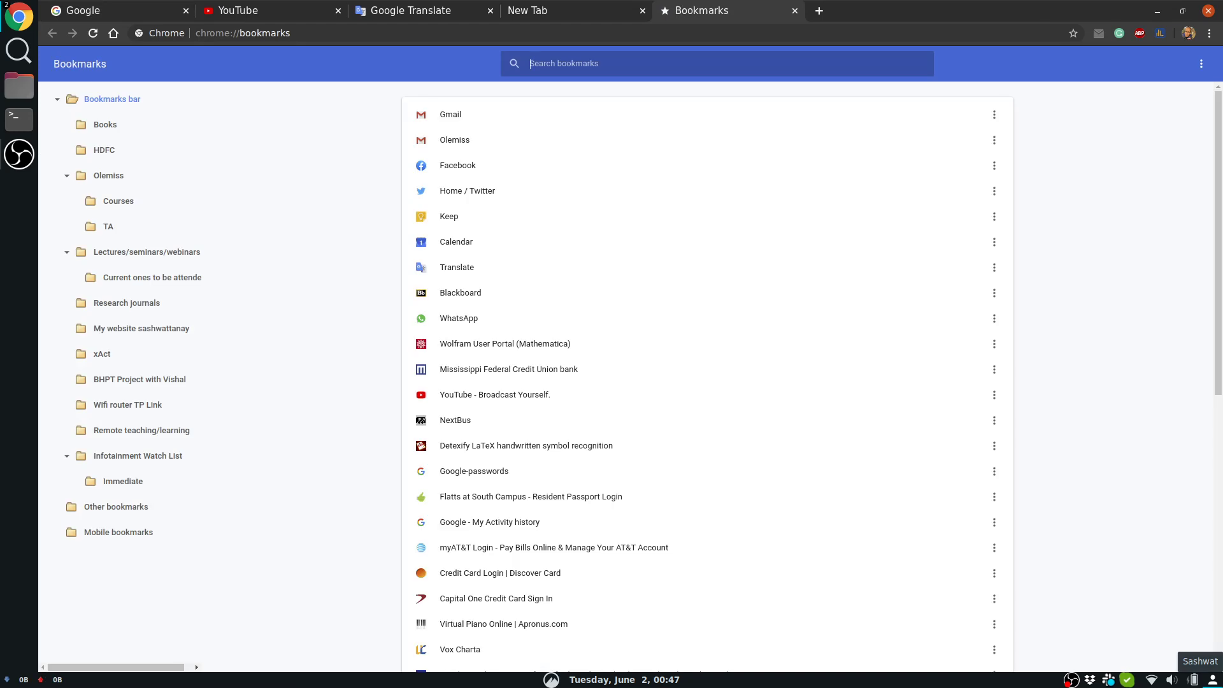
key("ctrl+h")
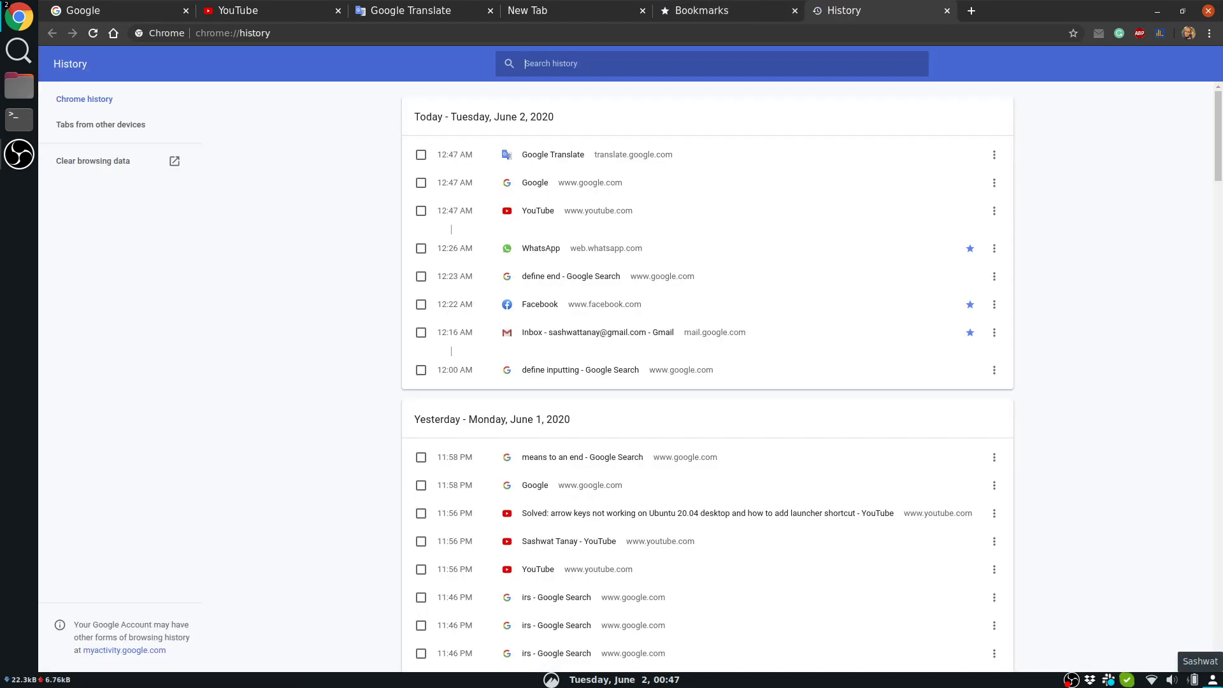
key("ctrl+1")
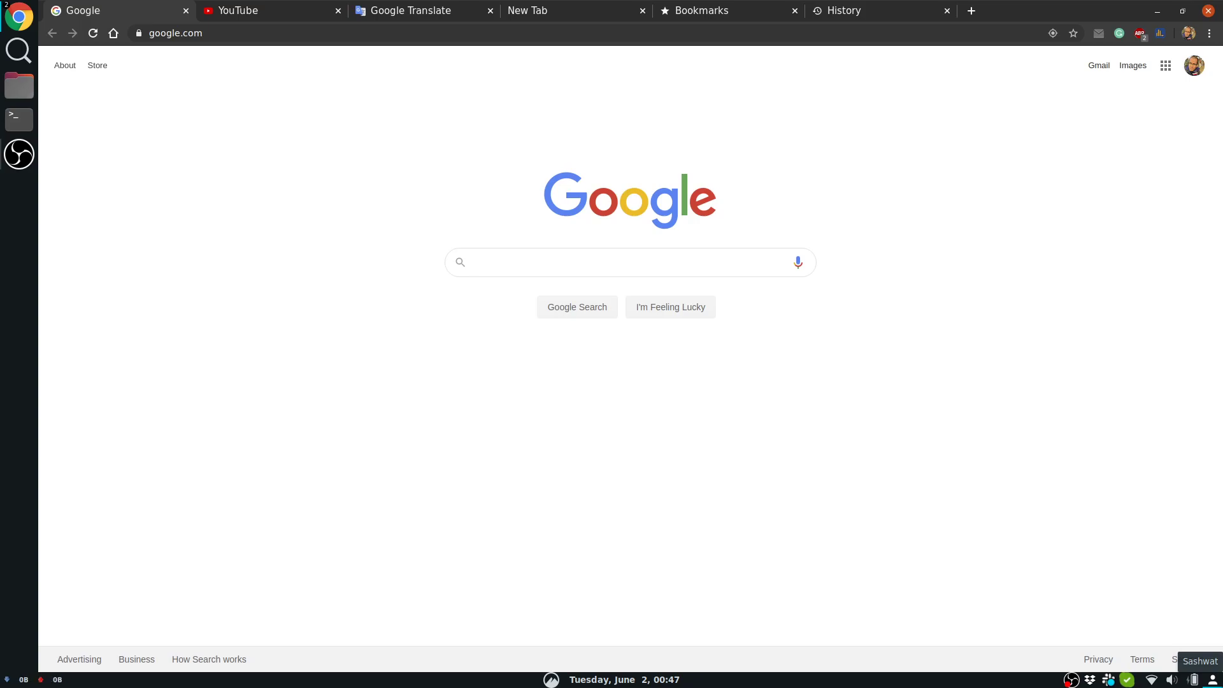
key("ctrl+shift+w")
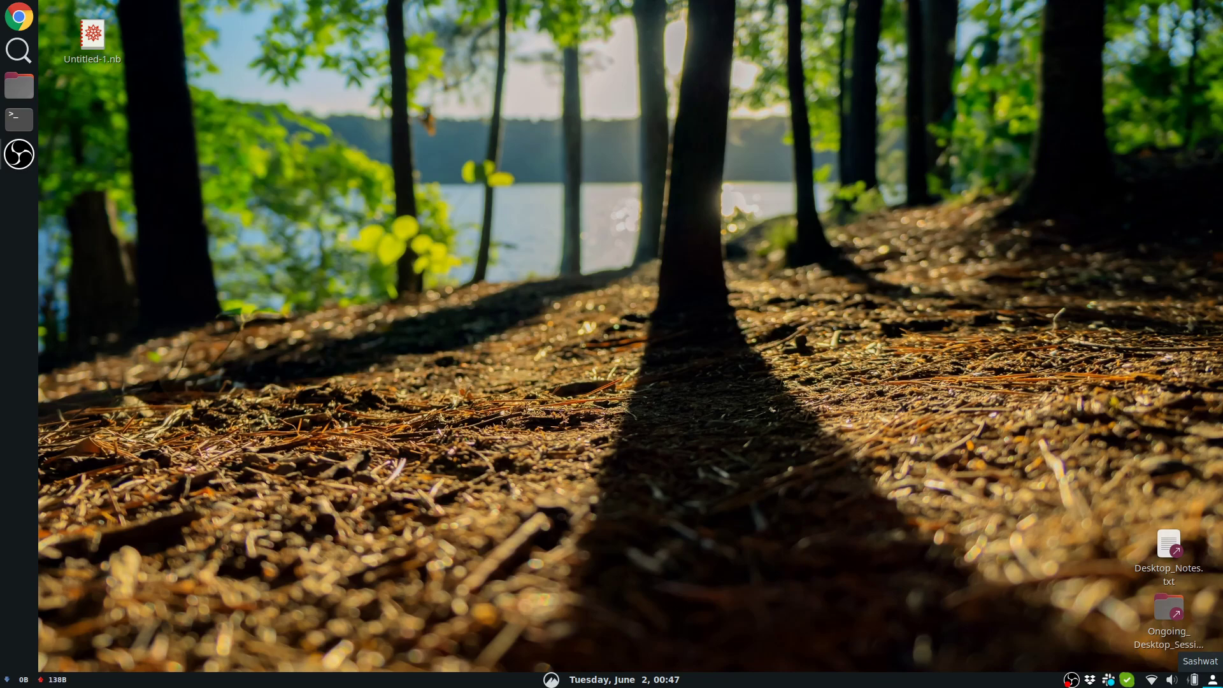
Relaunch Chrome and load translate.google.com/# in a new tab
key("super+1")
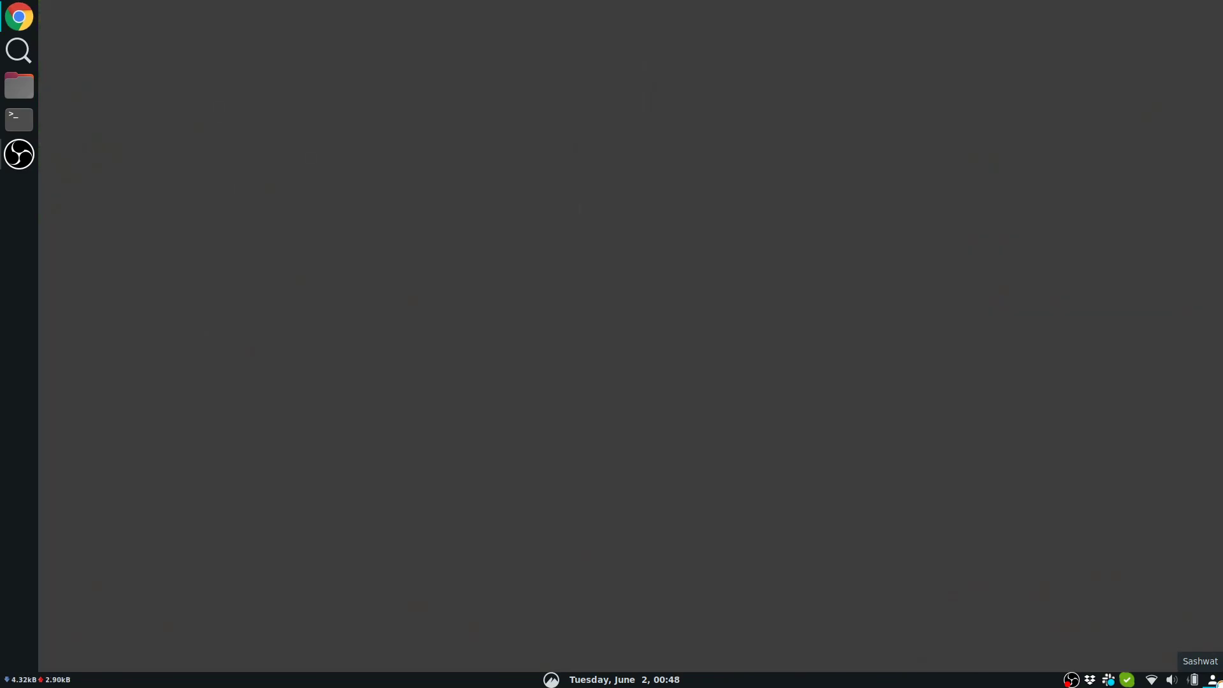
key("ctrl+t")
type("translate.google.com/#")
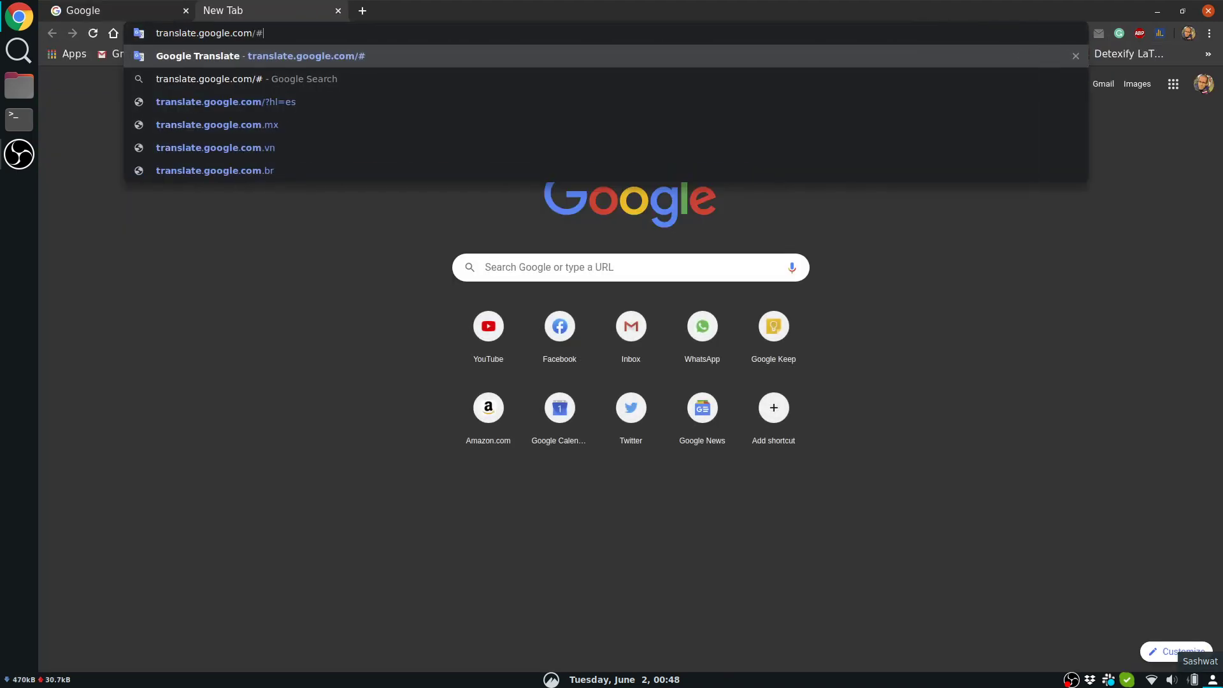
key("Return")
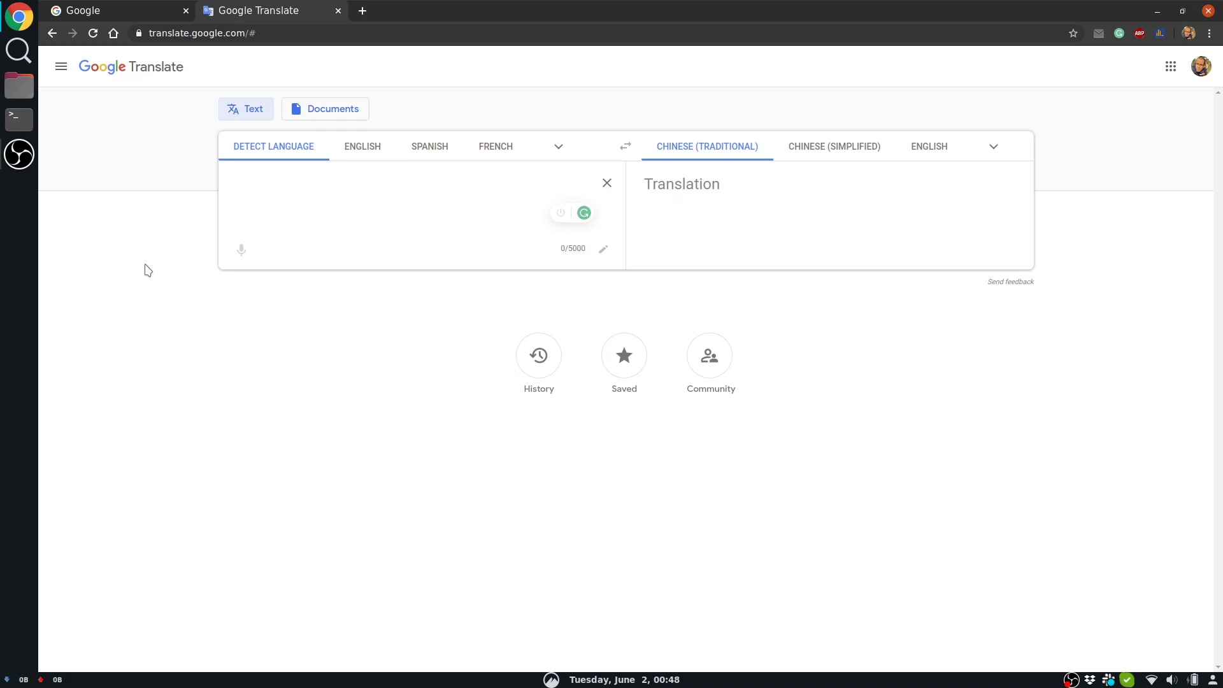
Open the FSearch file search tool over the browser and close it again
key("super+f")
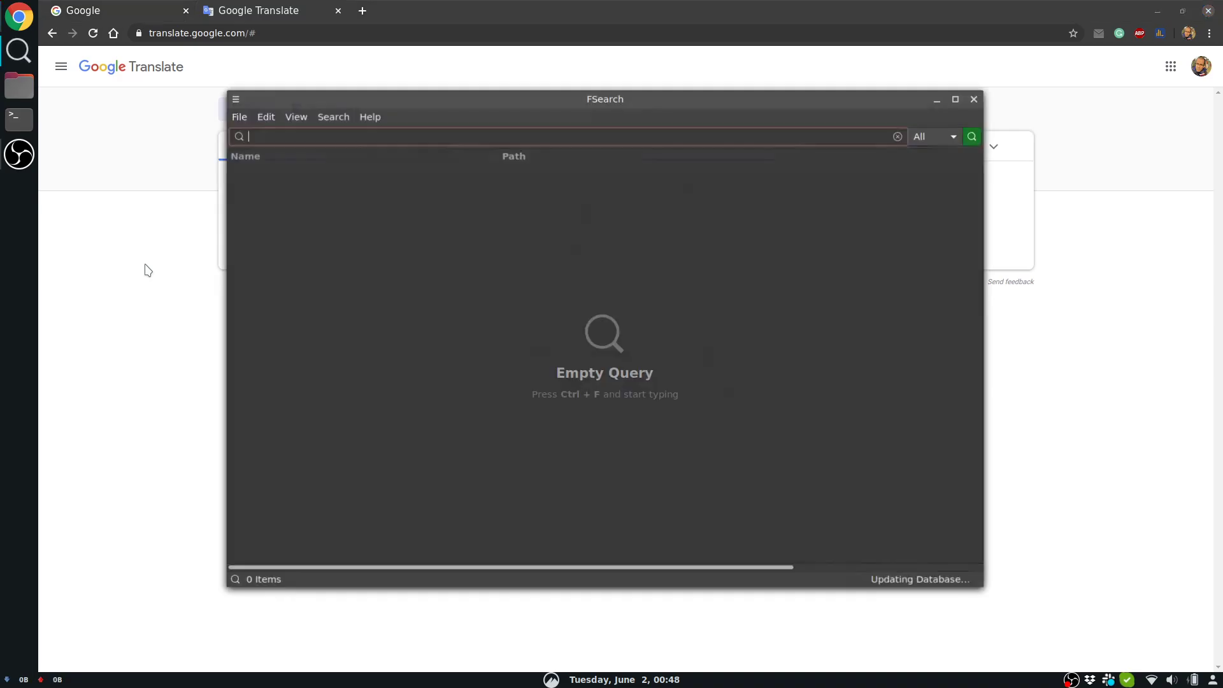
key("alt")
key("alt+F4")
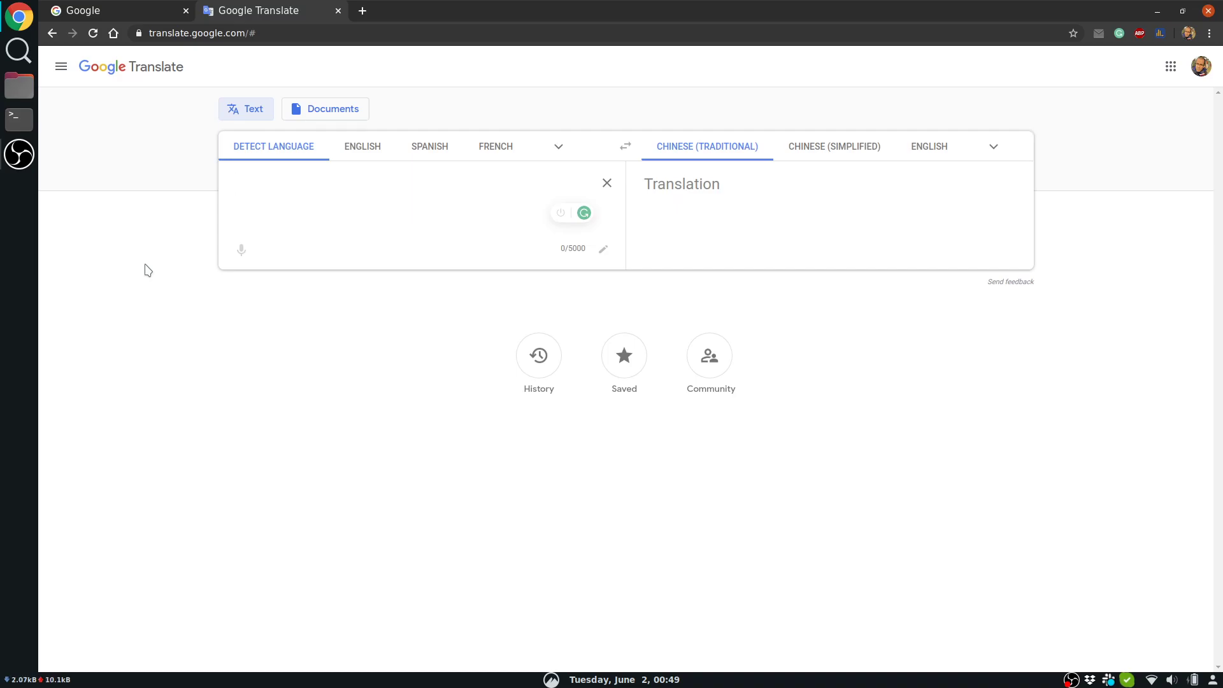
Bring up the empty desktop and return to the browser window with Google Translate
key("super+d")
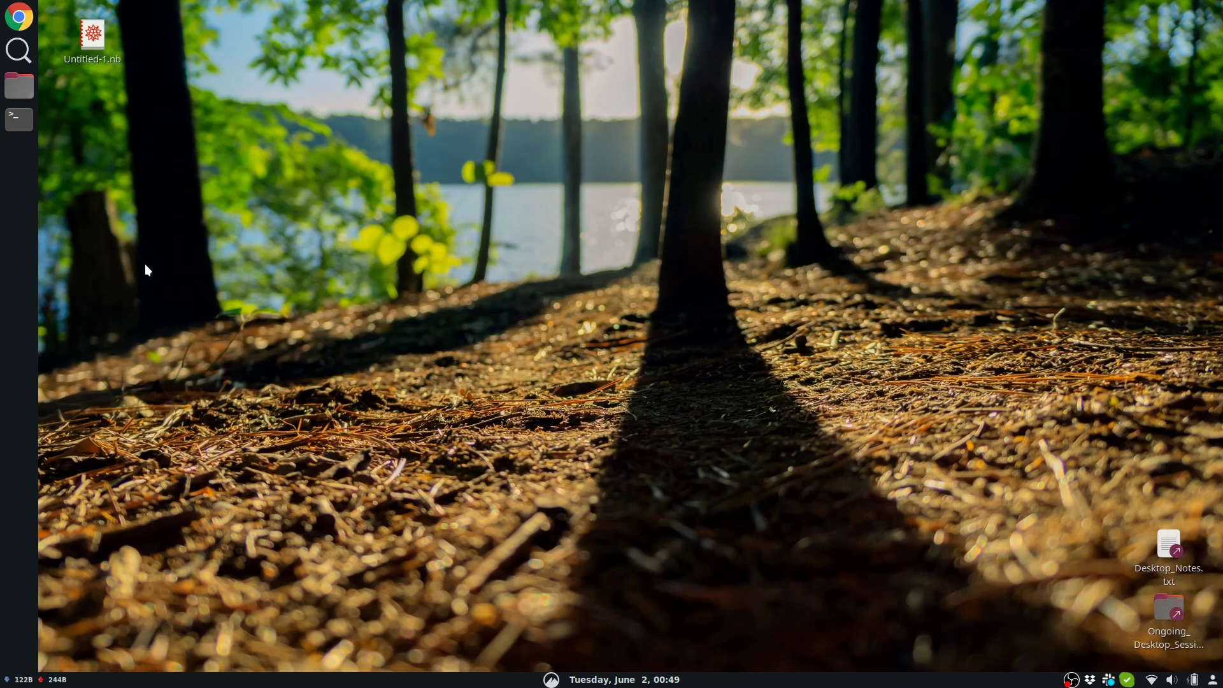
key("super+1")
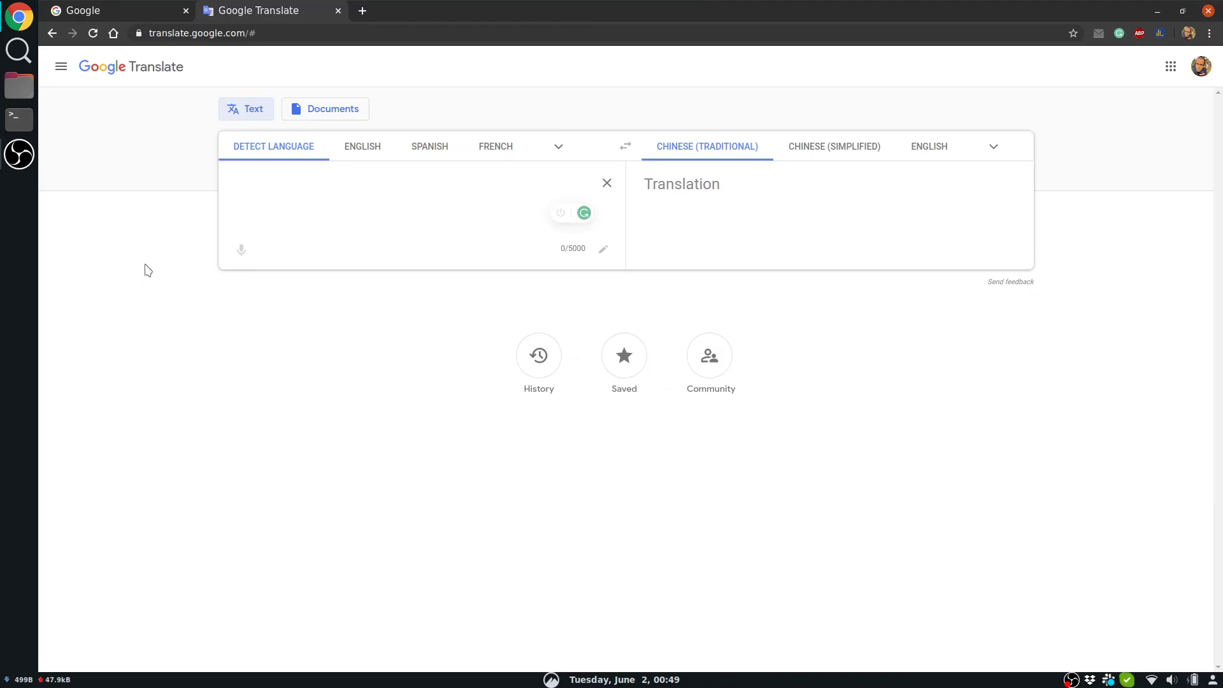
Open FSearch on a second workspace and maximize its window
key("super+2")
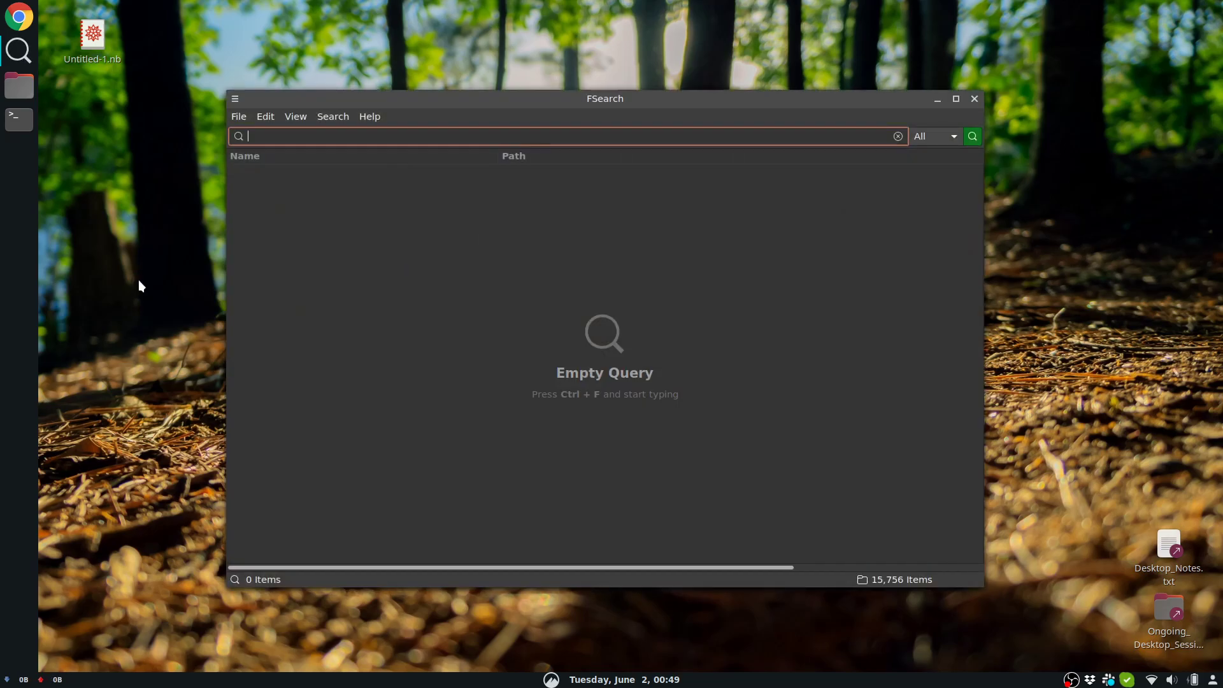
key("ctrl+alt+Left")
key("ctrl+alt+Right")
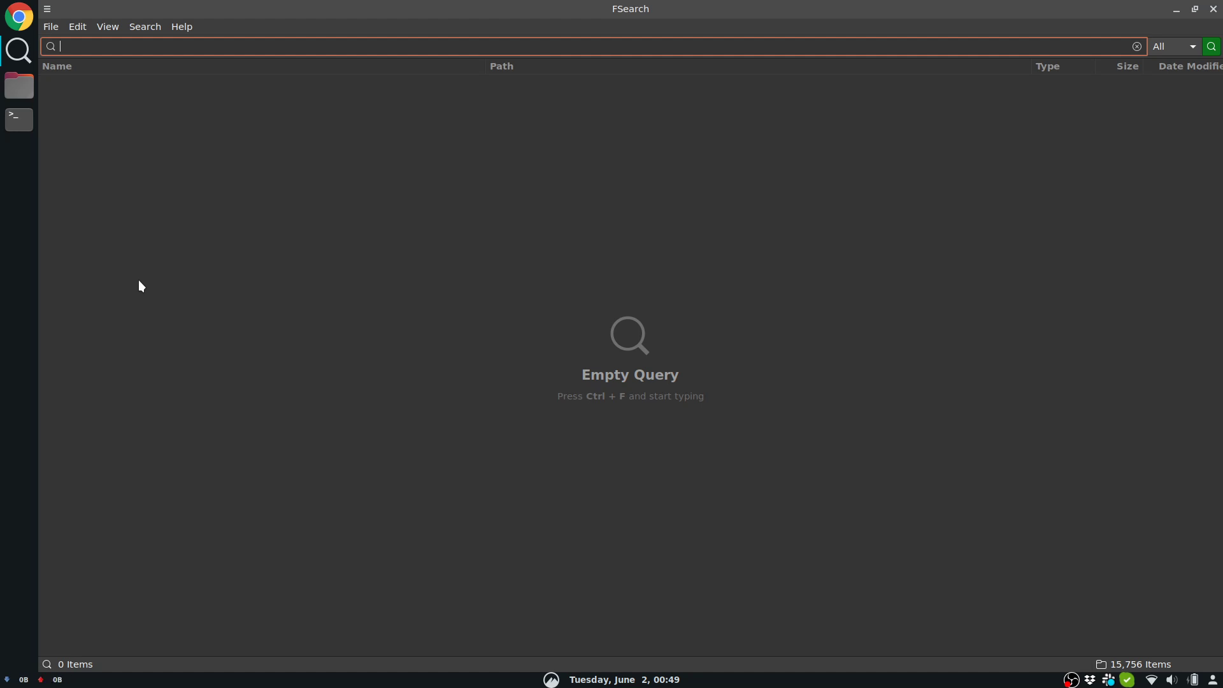
Show the second workspace's empty desktop, bring FSearch back and return to Google Translate on workspace 1
key("ctrl+q")
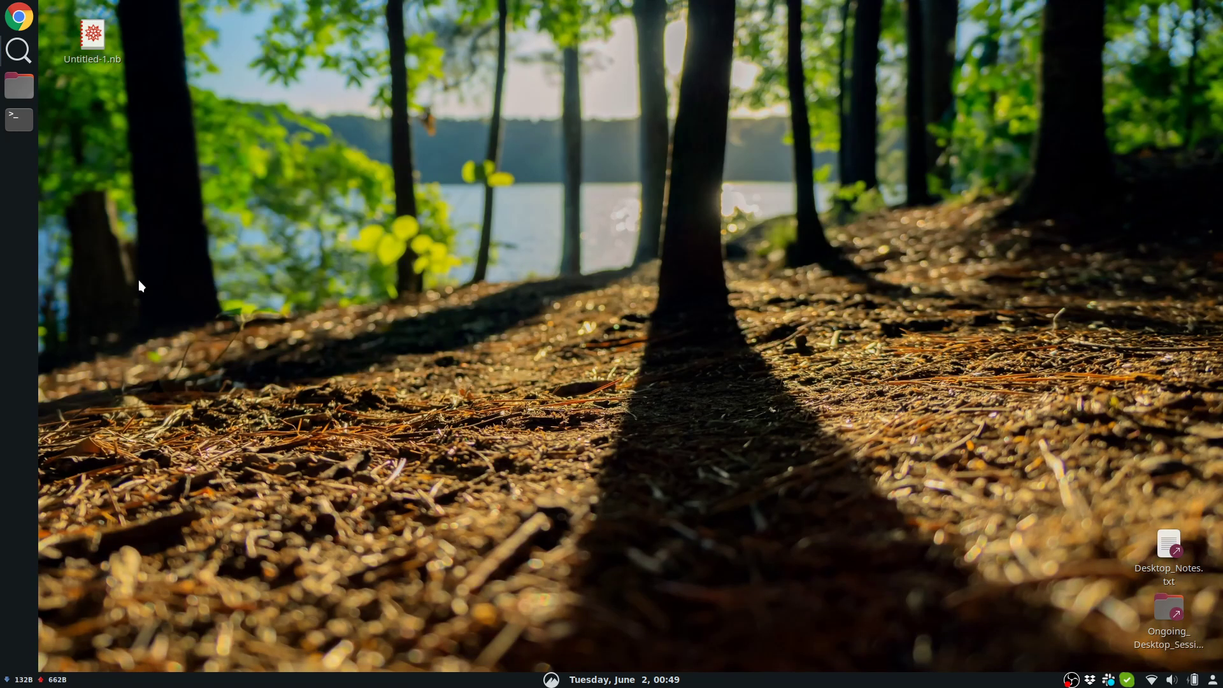
key("super")
key("Escape")
mouse_move(21, 62)
key("alt+Tab")
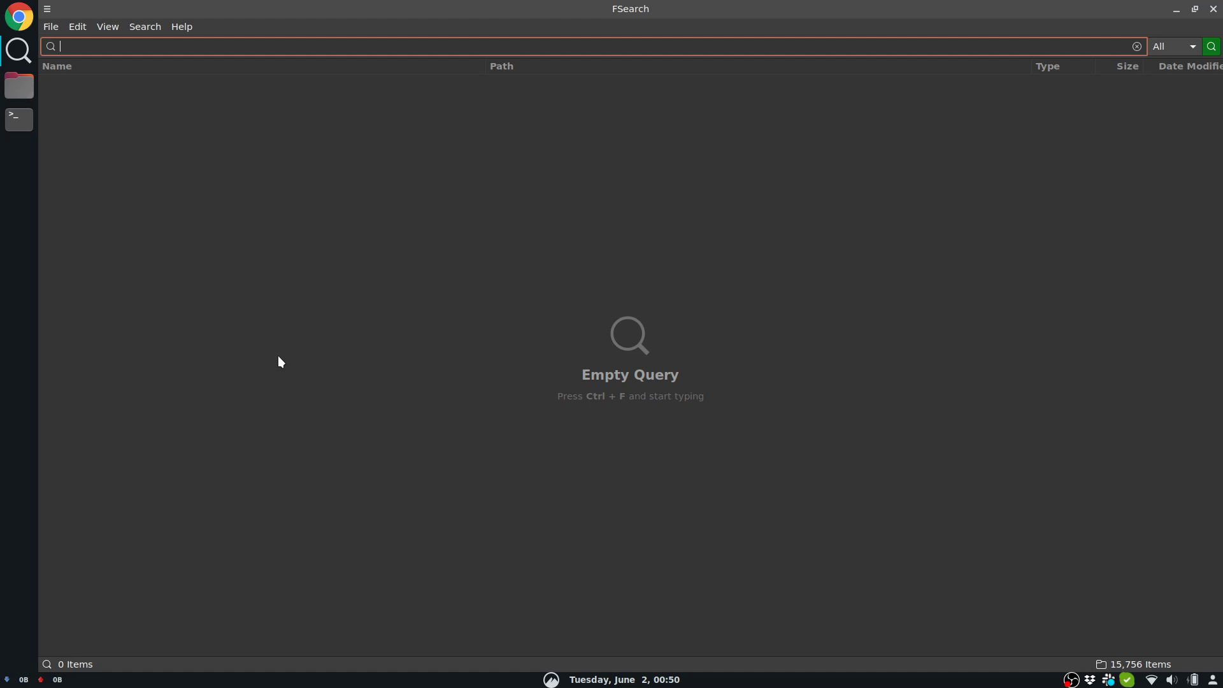
key("super+1")
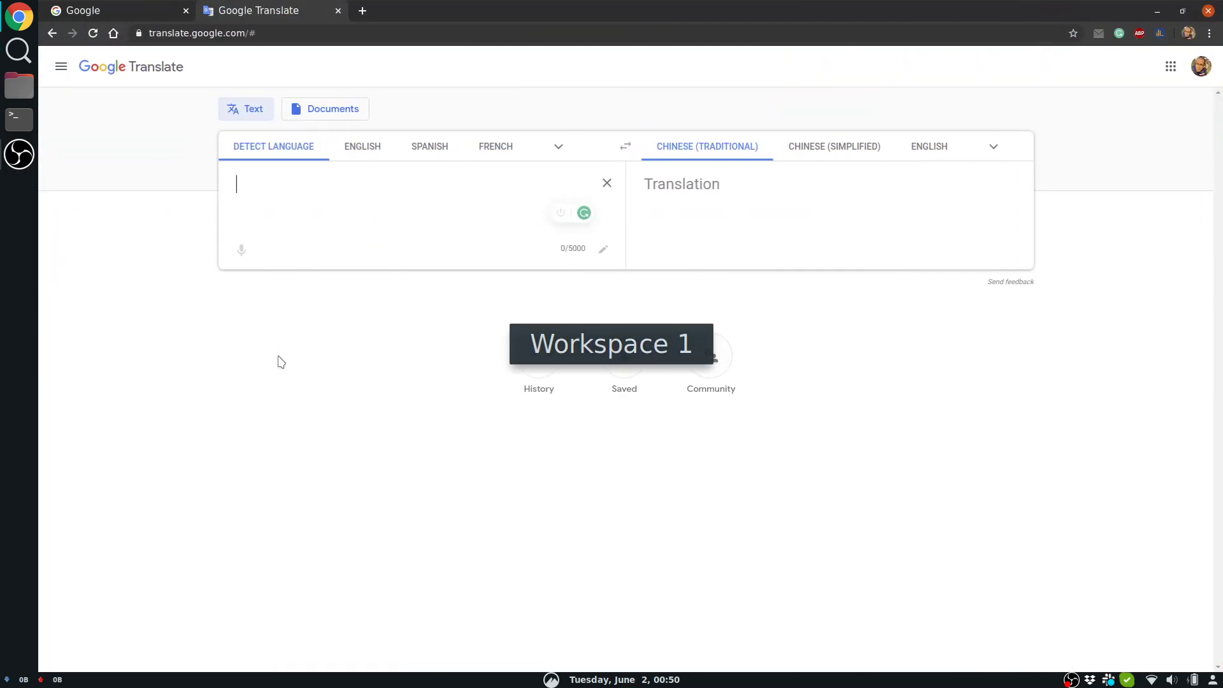
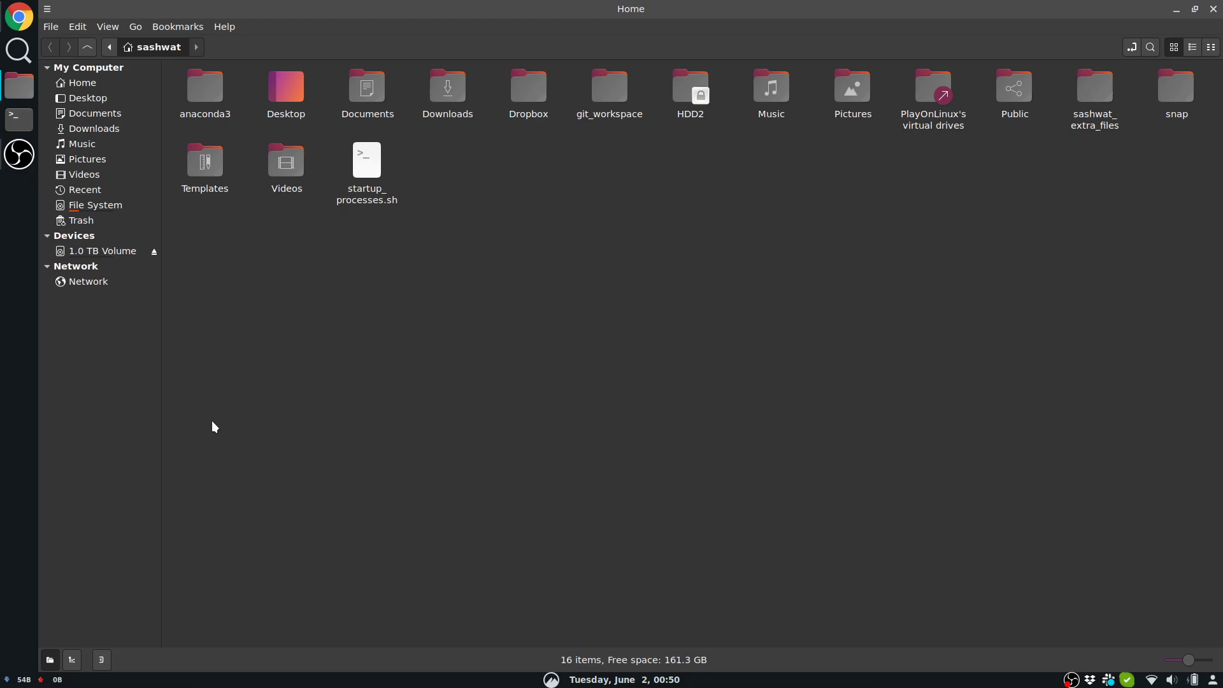
Show the desktop from the Home folder window, and open and close the application menu
key("ctrl+w")
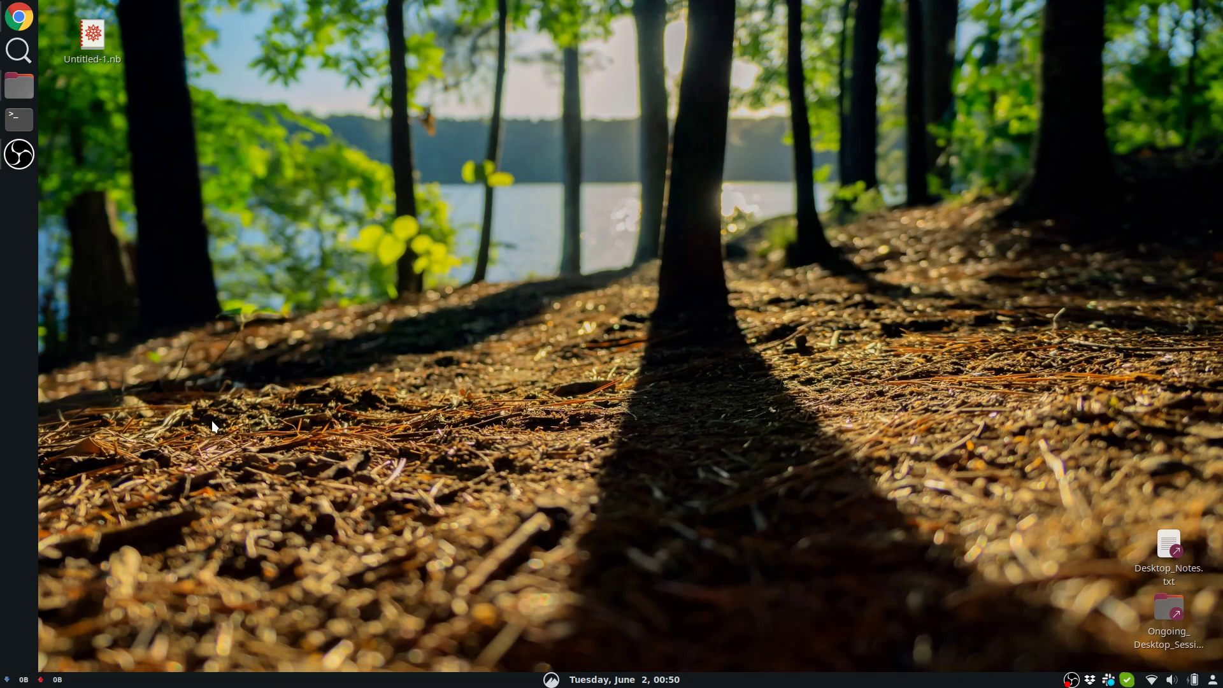
key("super")
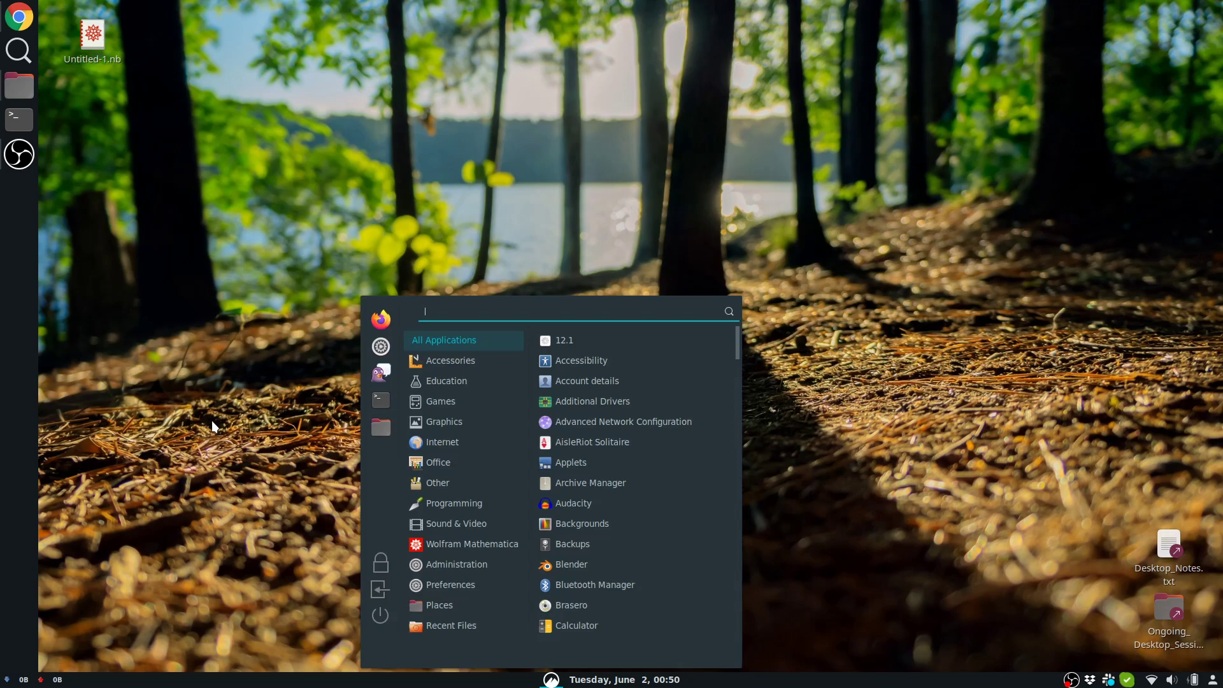
key("super")
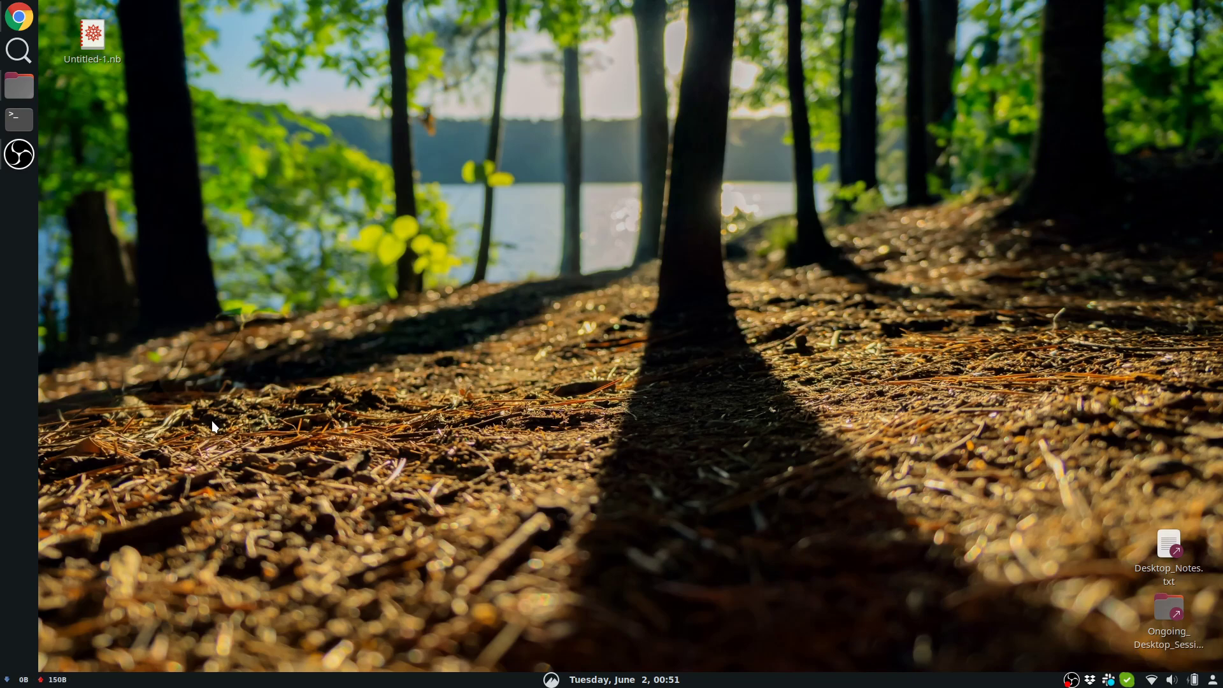
Cycle forwards and backwards through the Home, Google Translate and OBS windows in the window switcher and switch to Home
key("alt+Tab")
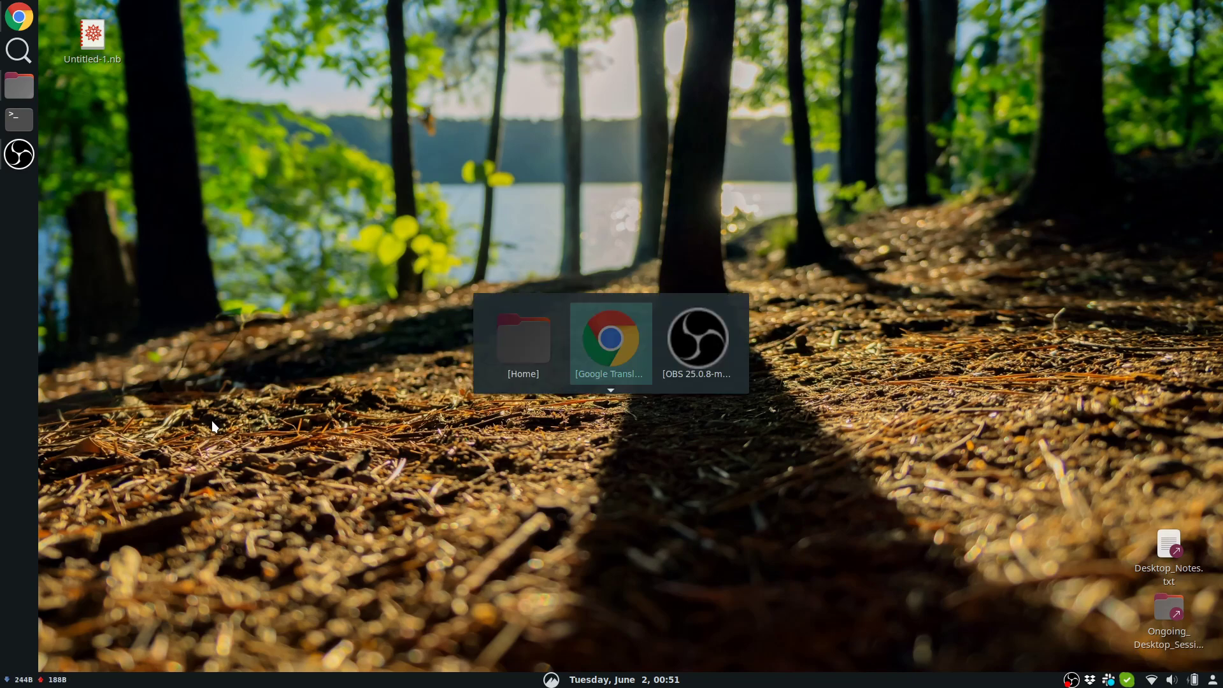
key("alt+shift+Tab")
key("alt+shift+Tab")
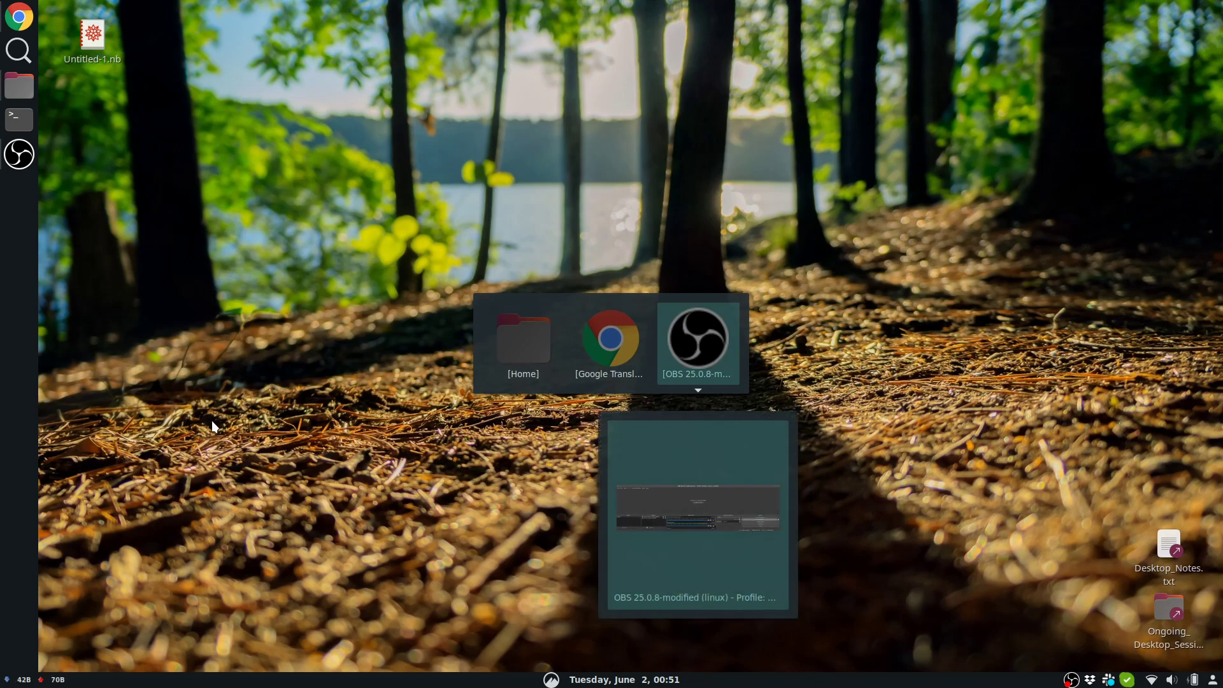
key("alt+Tab")
key("alt+Tab")
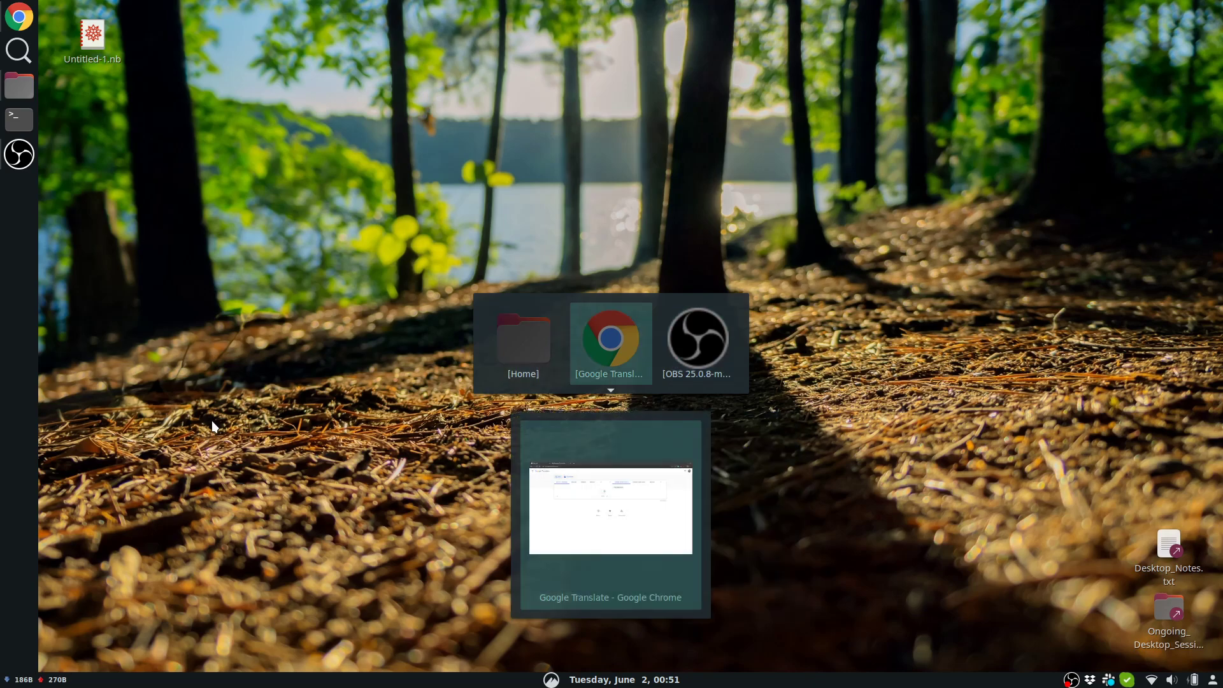
key("alt+Tab")
key("alt+shift+Tab")
key("alt+shift+Tab")
key("alt+shift+Tab")
key("alt+shift+Tab")
key("alt+shift+Tab")
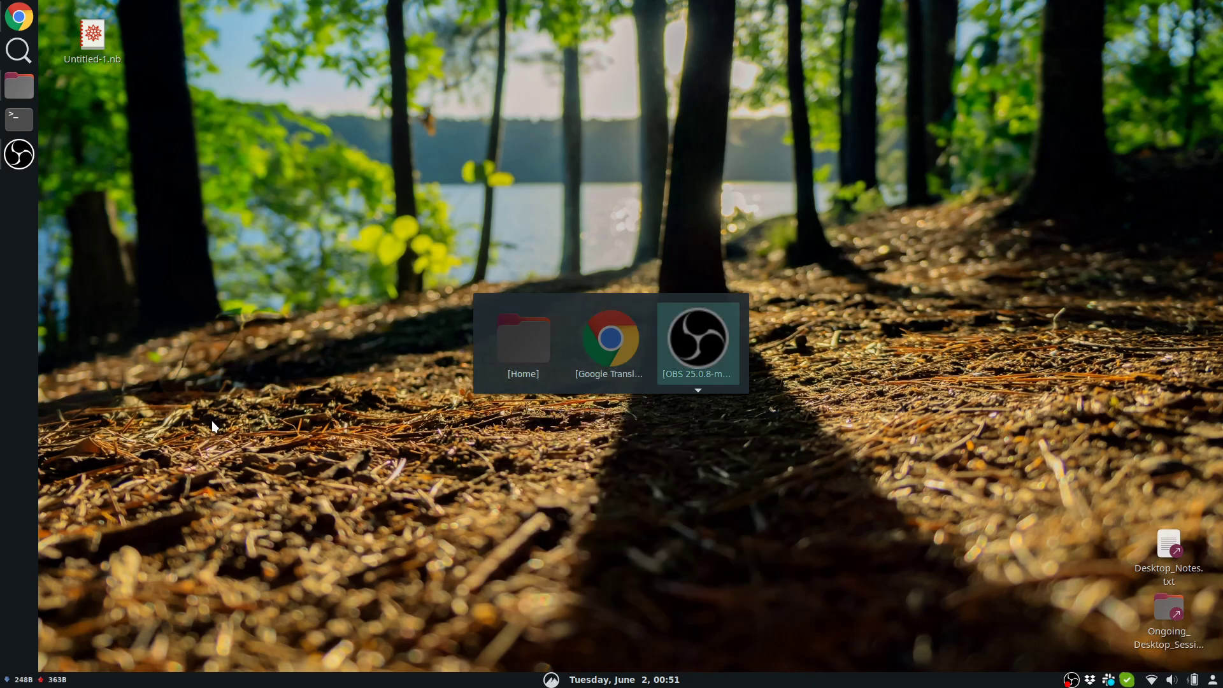
key("alt+Tab")
key("alt+shift+Tab")
key("alt+shift+Tab")
key("alt+Tab")
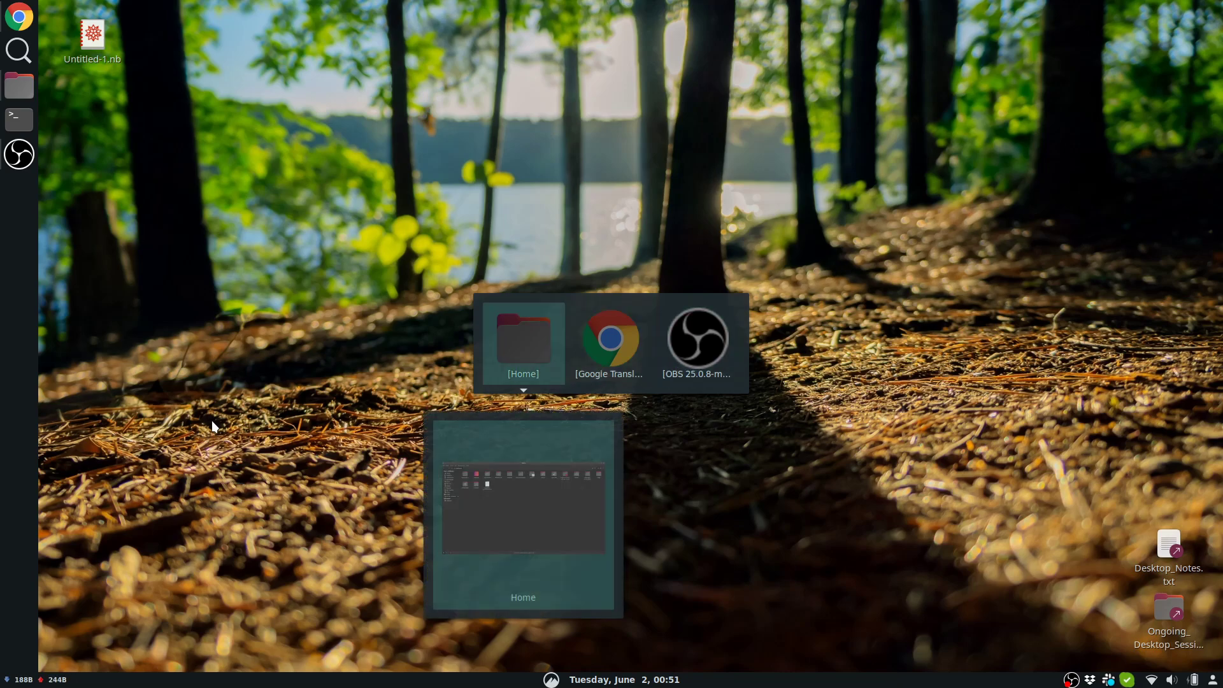
key("alt+Tab")
key("alt+Tab")
key("alt+Tab")
key("alt+Tab")
key("alt+shift+Tab")
key("alt+Tab")
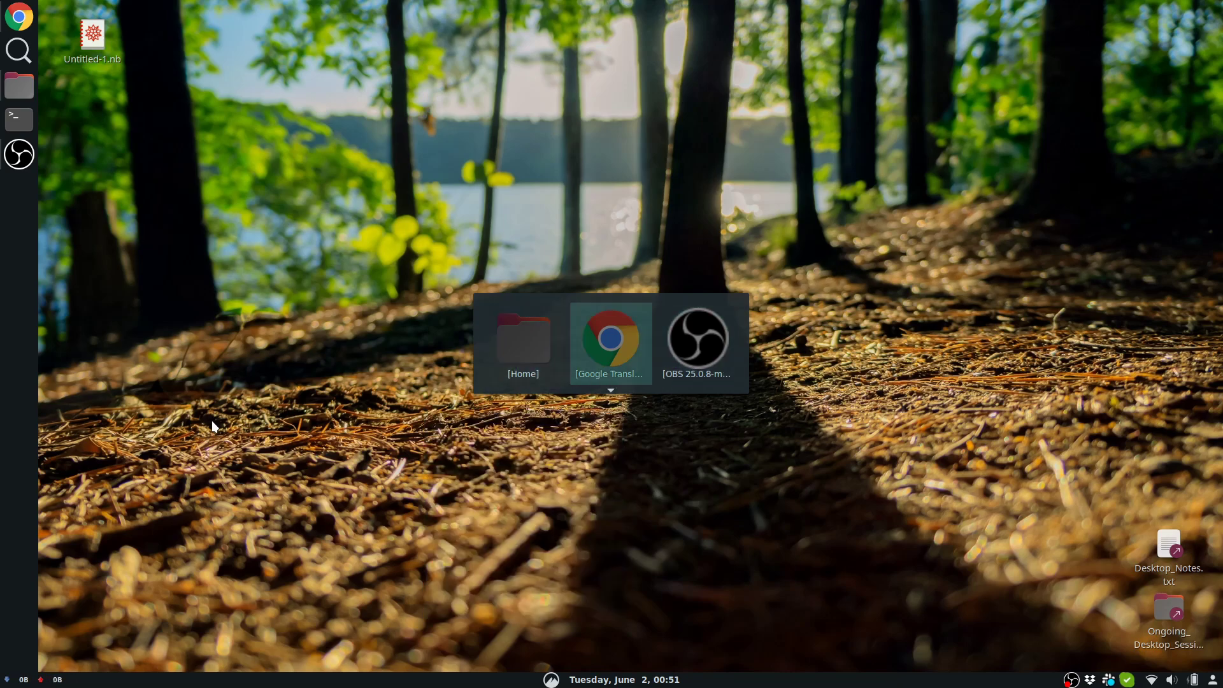
key("alt+Tab")
key("alt+Tab")
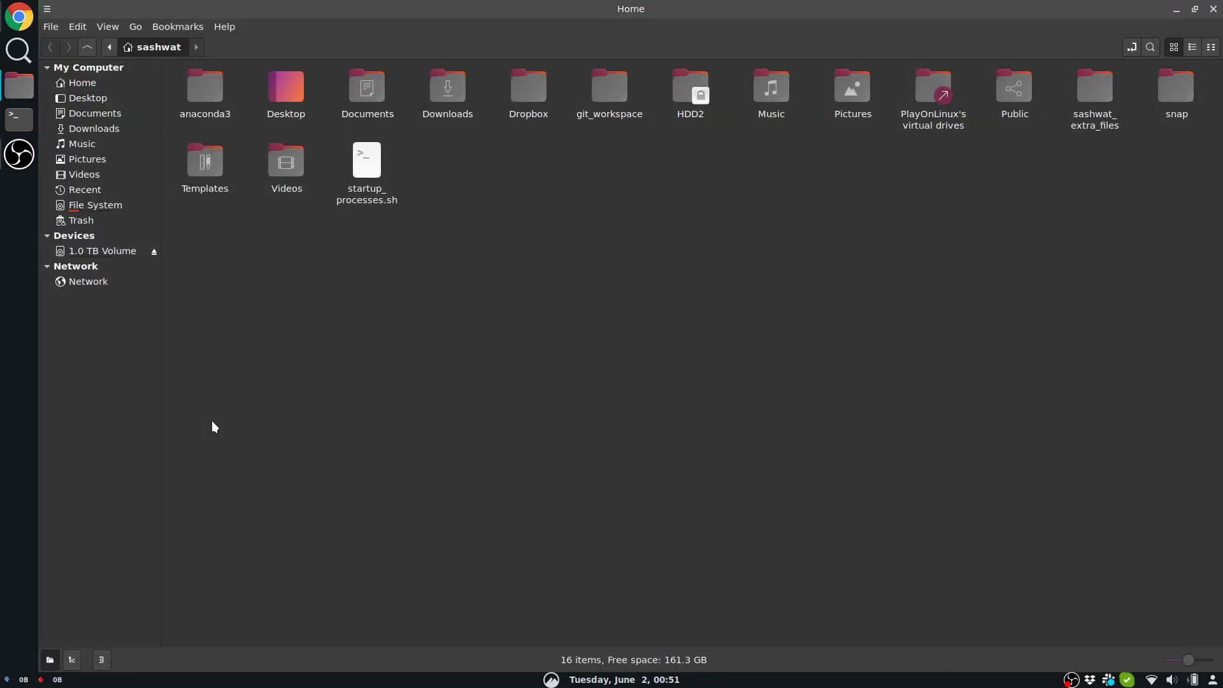
Cycle through the open windows in both directions from the Home folder and switch to the Google Translate window
key("alt+Tab")
key("alt+Tab")
key("alt+shift+Tab")
key("alt+shift+Tab")
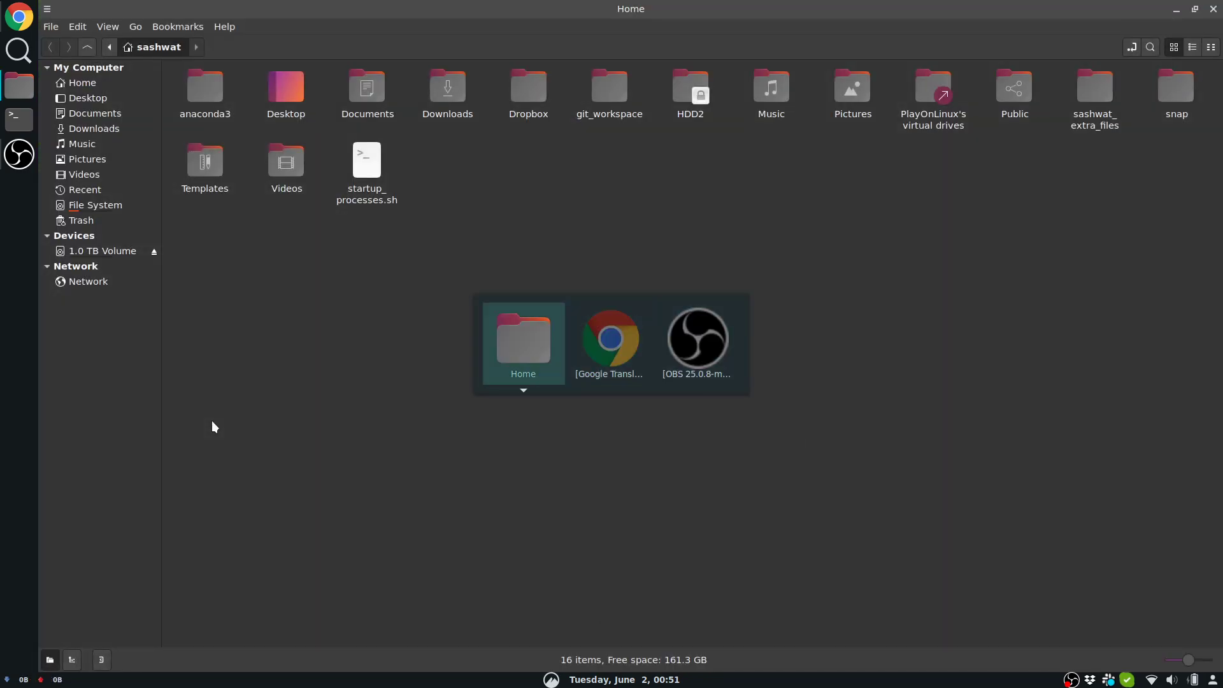
key("alt+shift+Tab")
key("alt+shift+Tab")
key("alt+shift+Tab")
key("alt+shift+Tab")
key("alt+shift+Tab")
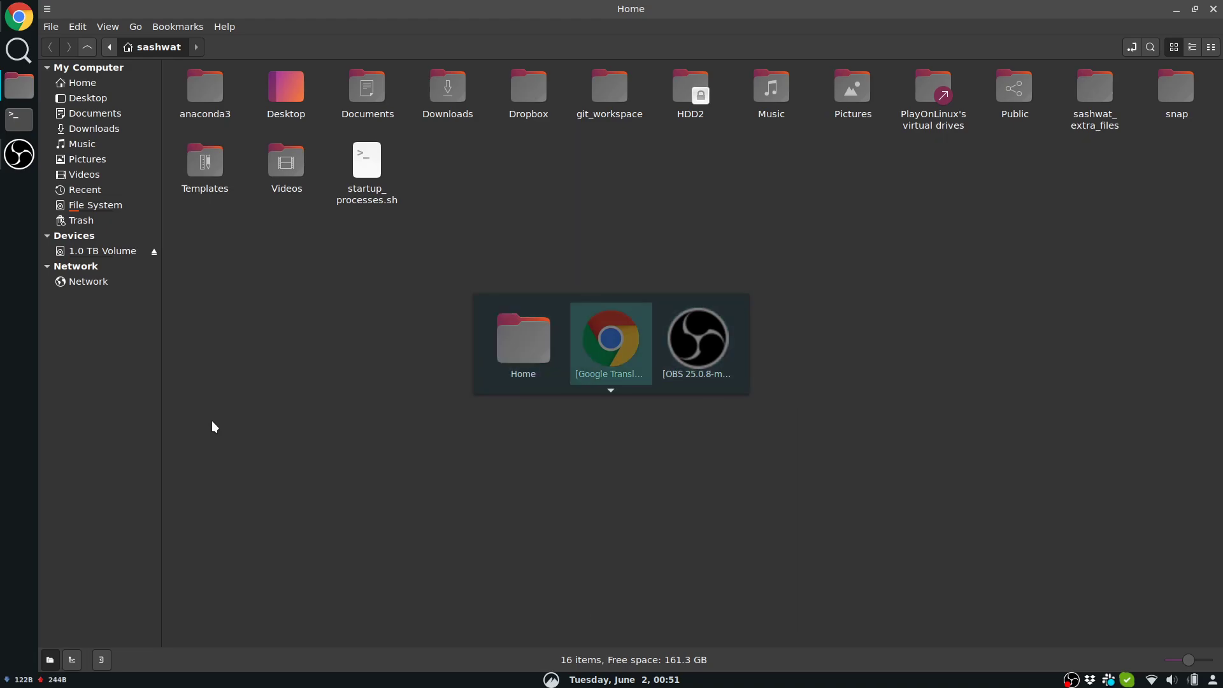
key("alt+shift+Tab")
key("alt+shift+Tab")
key("alt+shift+Tab")
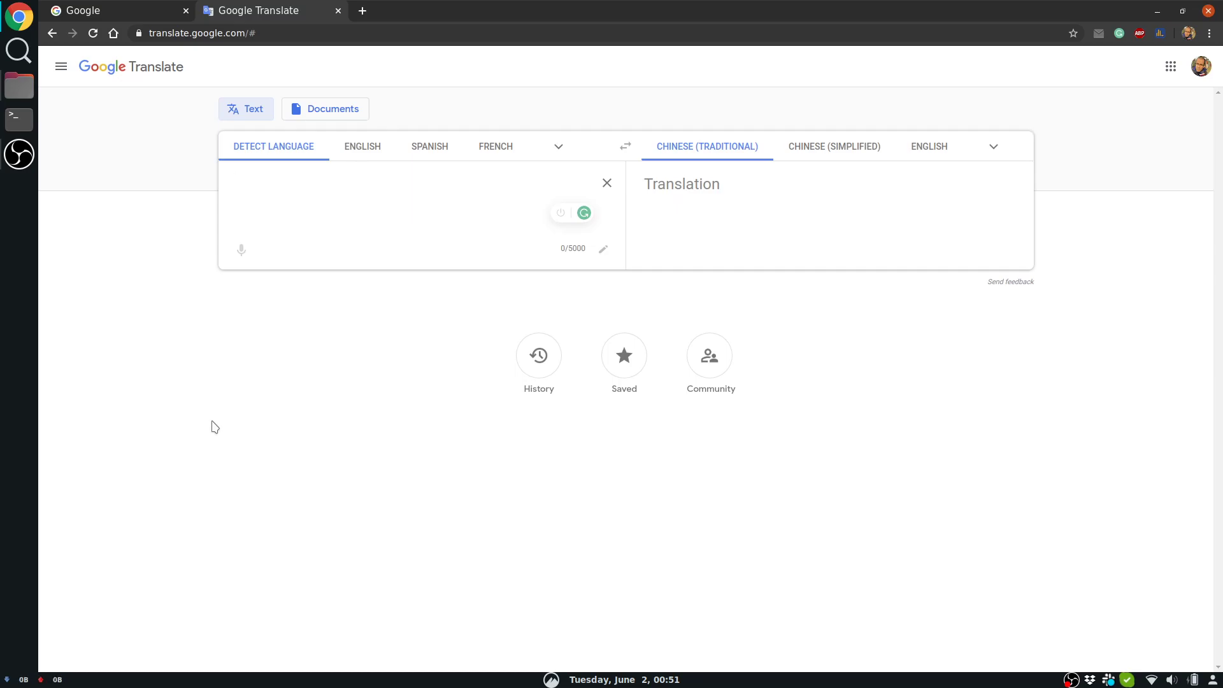
Show the desktop, browse its context menu down to Customize and dismiss it without choosing an option
key("super+d")
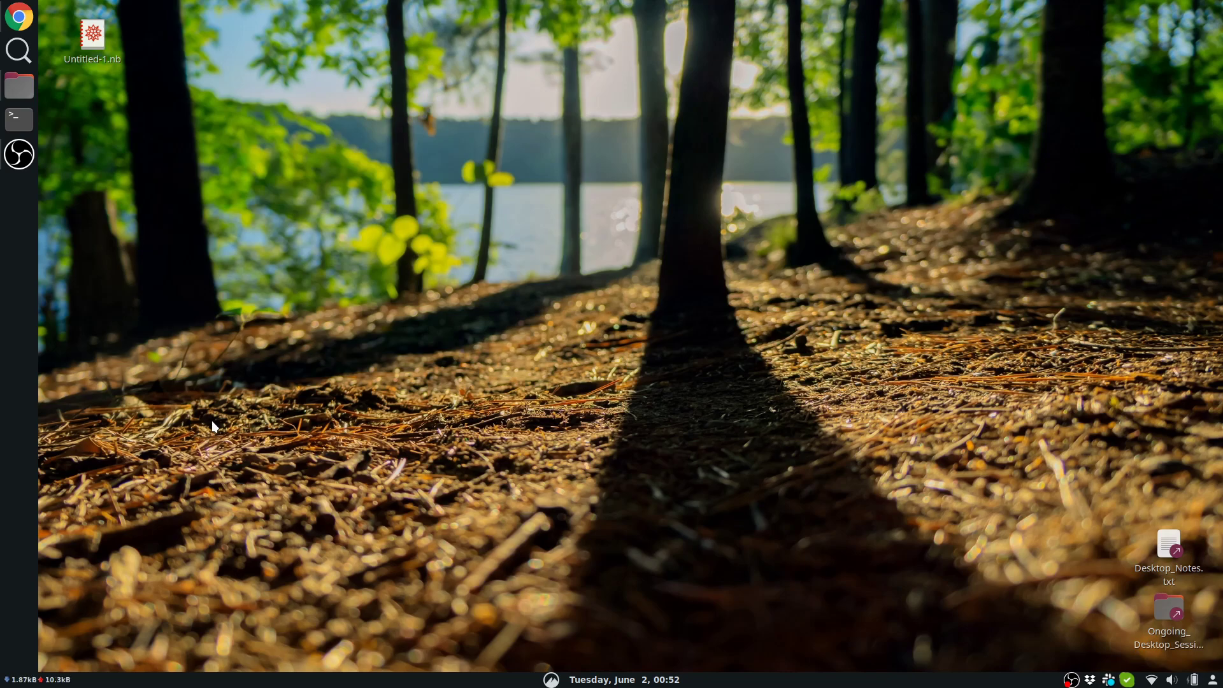
right_click(214, 426)
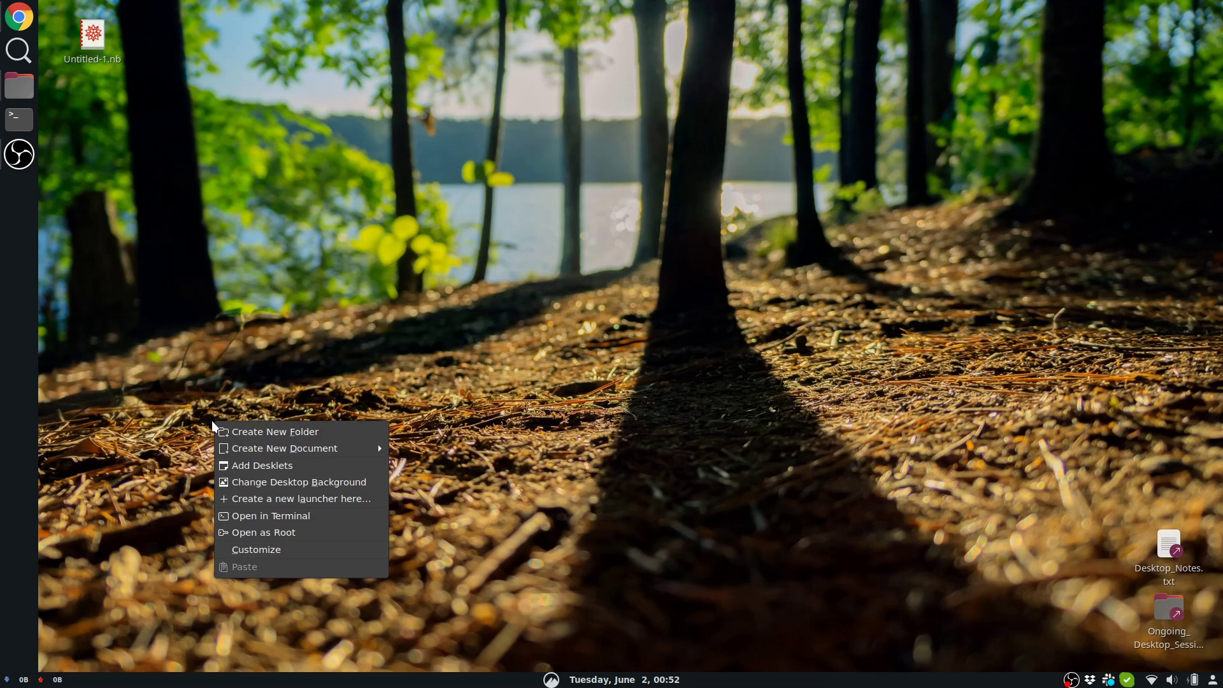
key("Down")
key("Down")
key("Up")
key("Right")
key("Down")
key("Down")
key("Down")
key("Down")
key("Down")
key("Down")
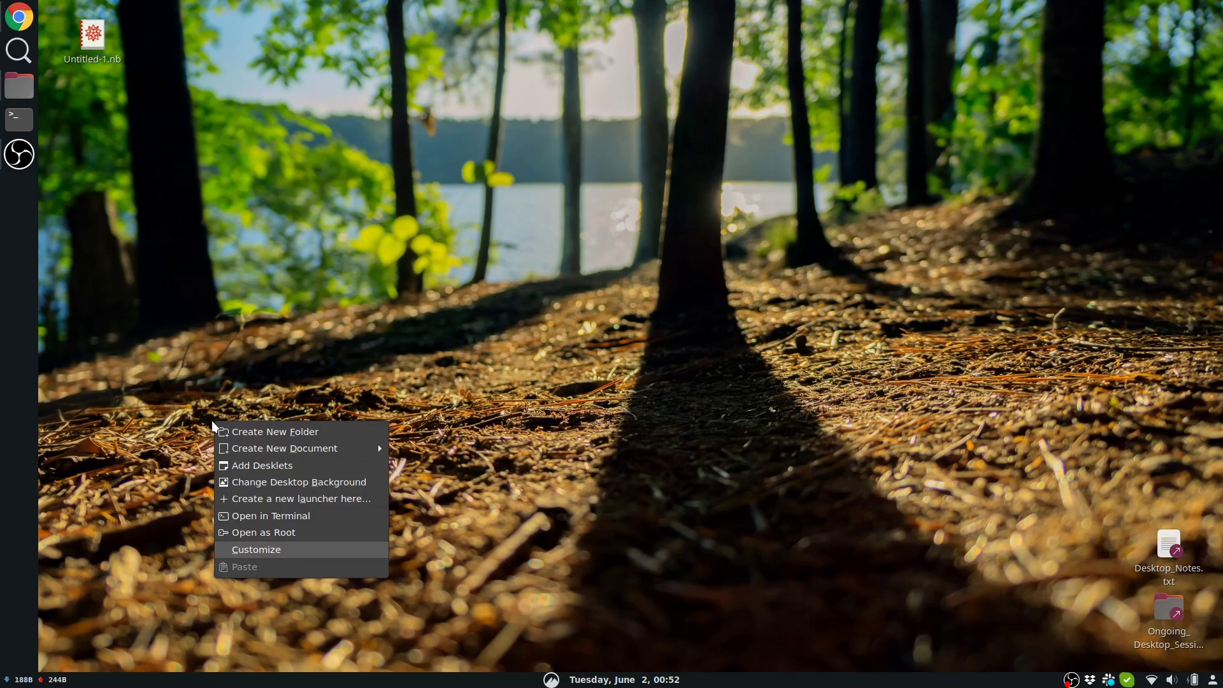
key("Escape")
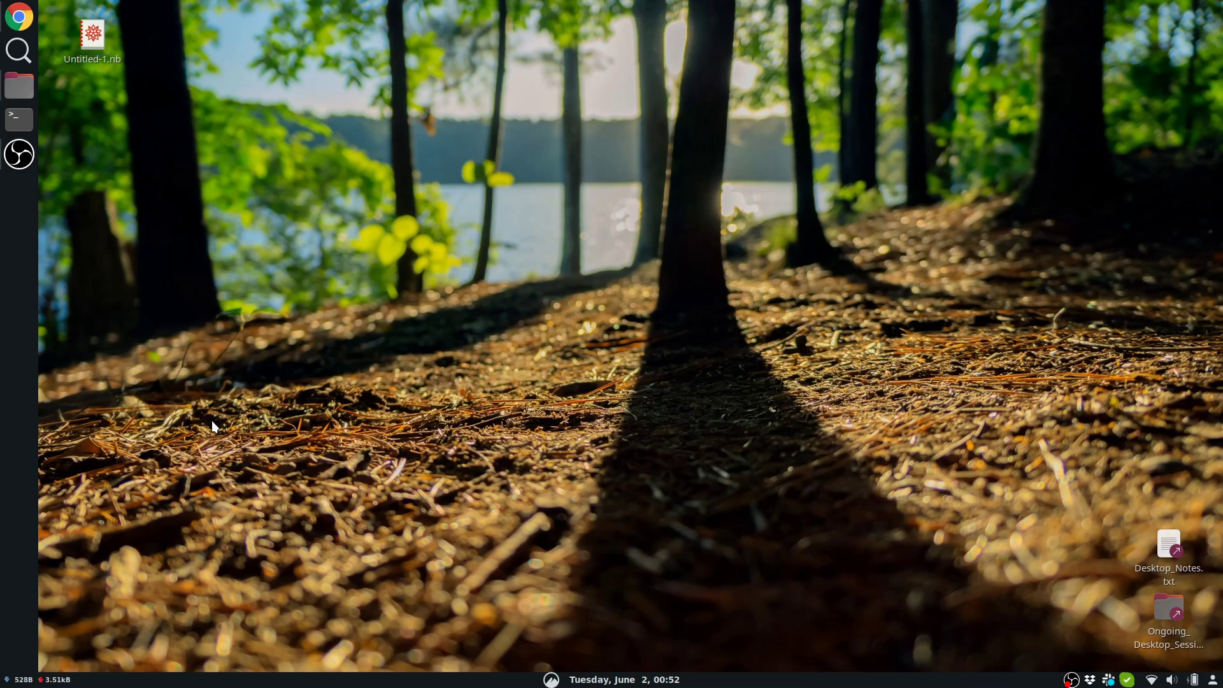
Bring back the Home folder window and open the folder whose name ends in extra_files
mouse_move(13, 99)
key("alt+Tab")
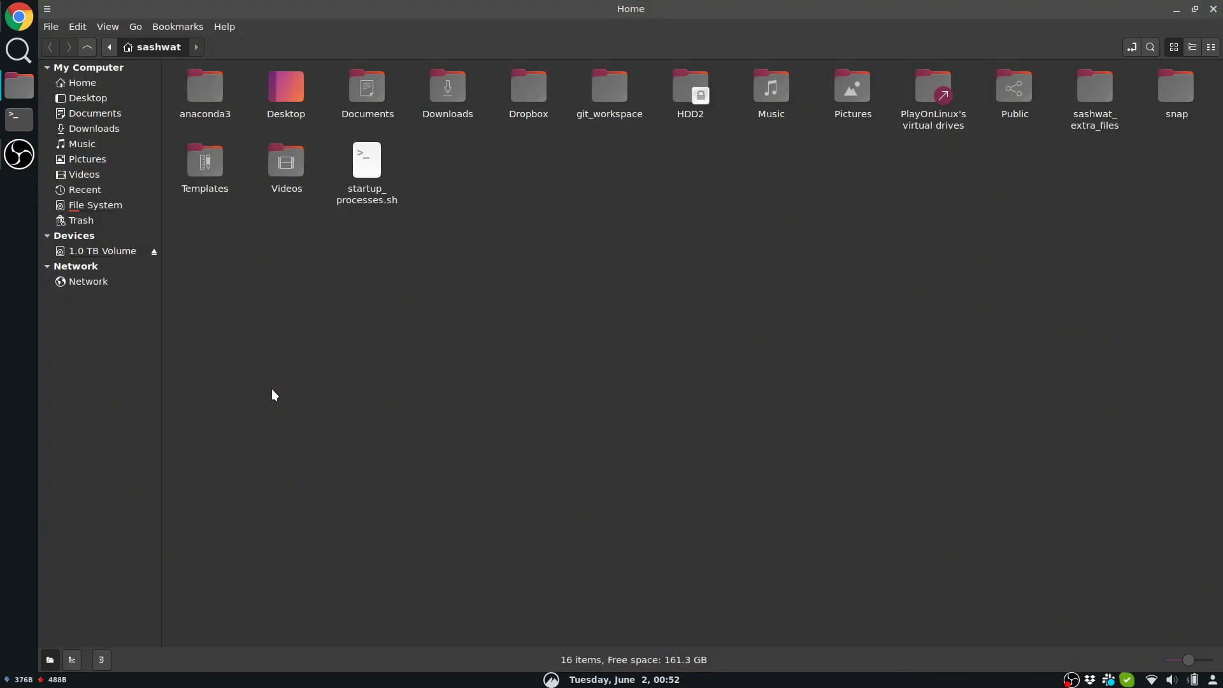
key("Right")
key("Right")
key("Right")
key("Right")
key("Right")
key("Right")
key("Right")
key("Right")
key("Right")
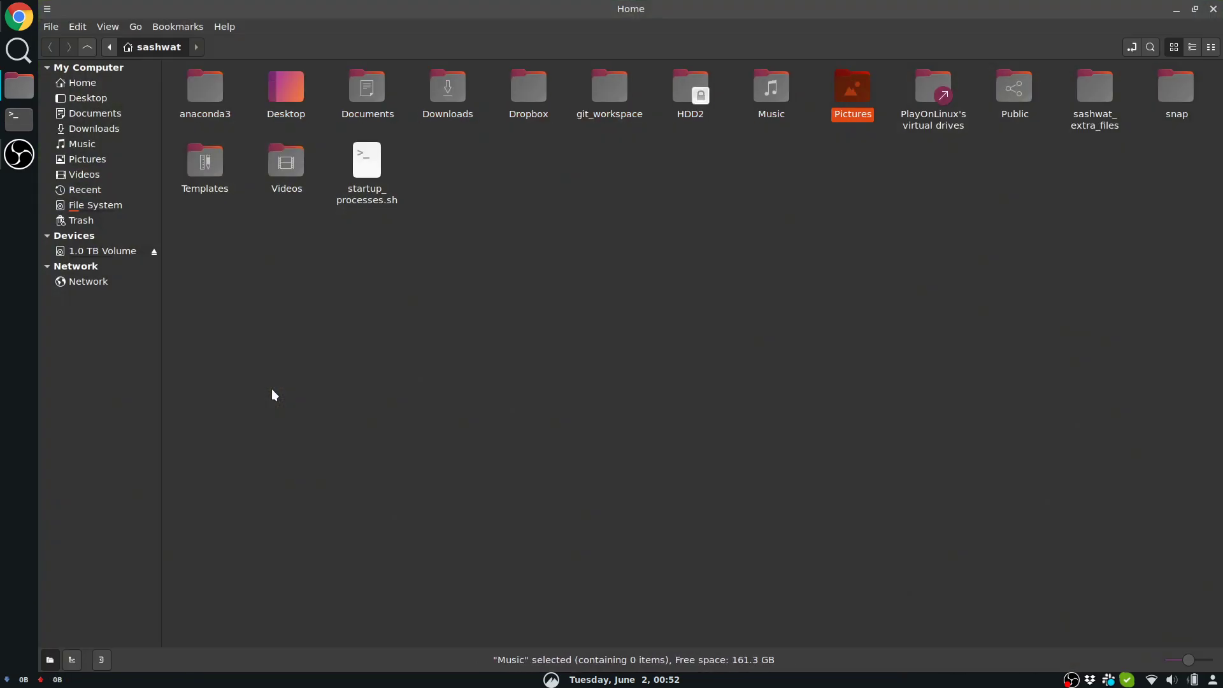
key("Right")
key("Right")
key("Right")
key("Return")
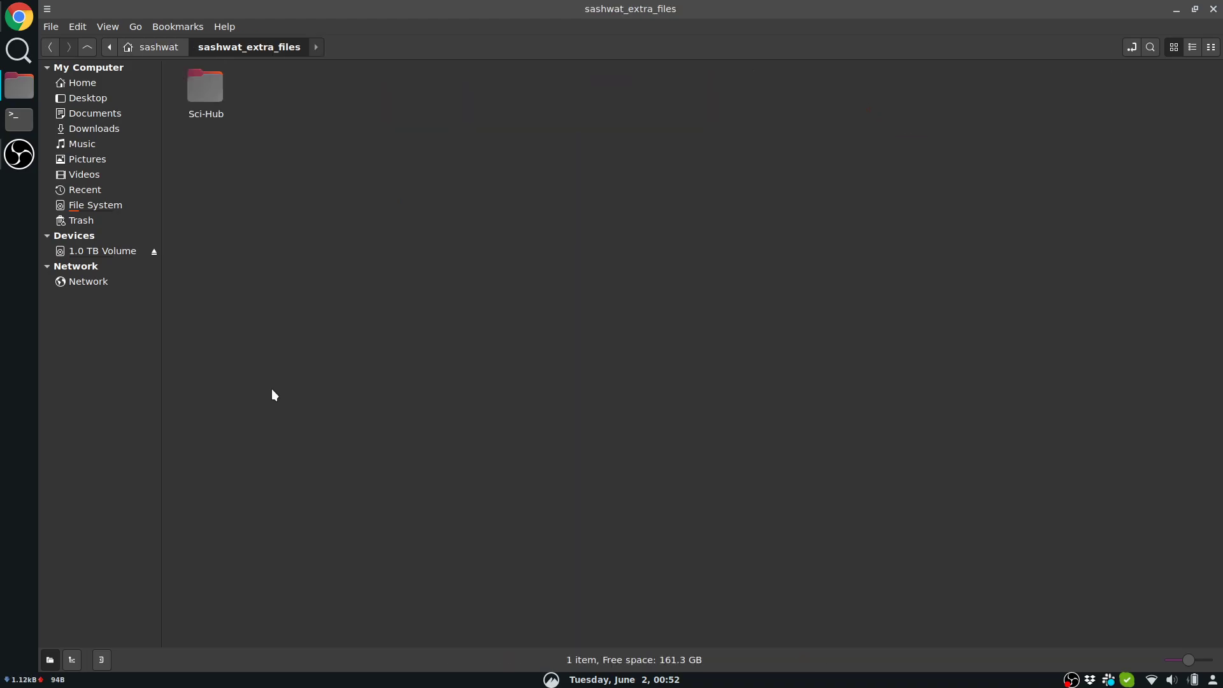
Go back up to the Home folder and select the Dropbox folder
key("BackSpace")
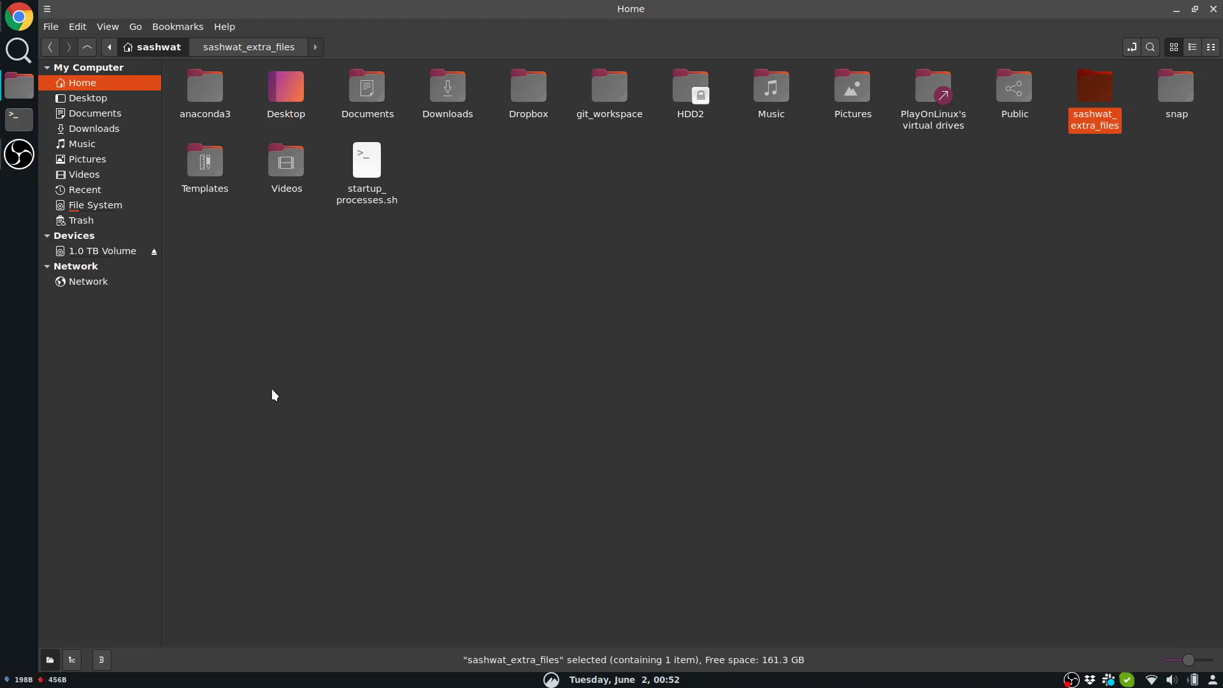
key("Left")
key("Left")
key("Left")
key("Left")
key("Left")
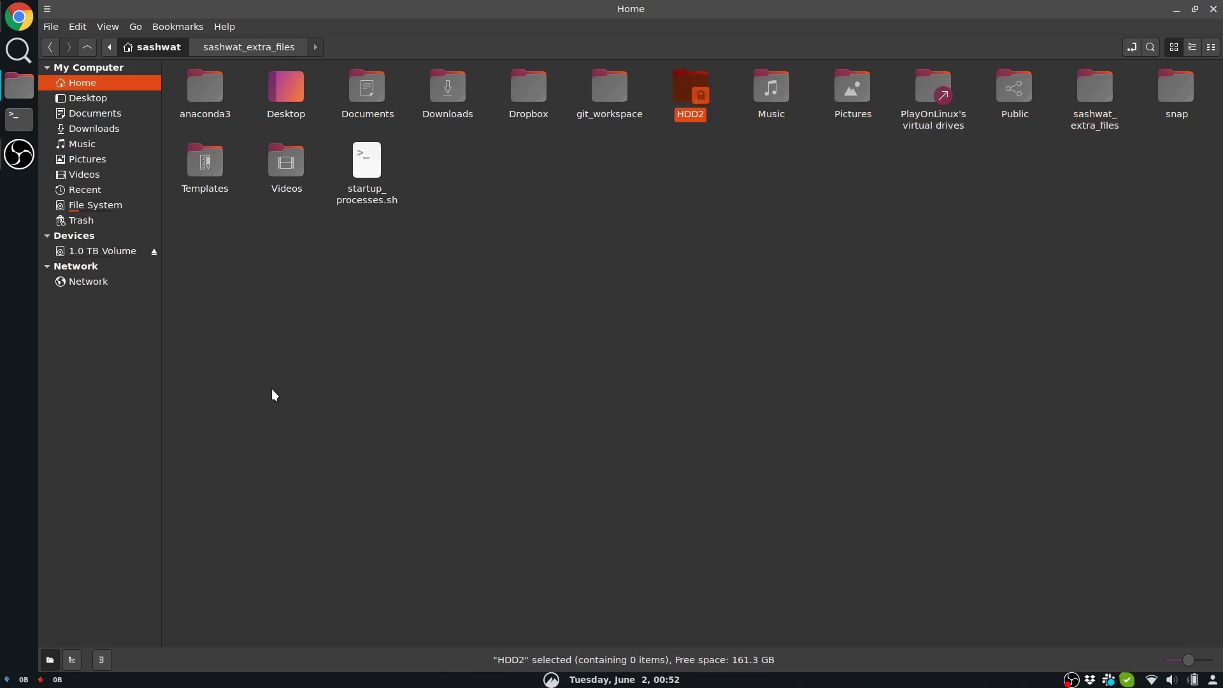
key("Left")
key("Left")
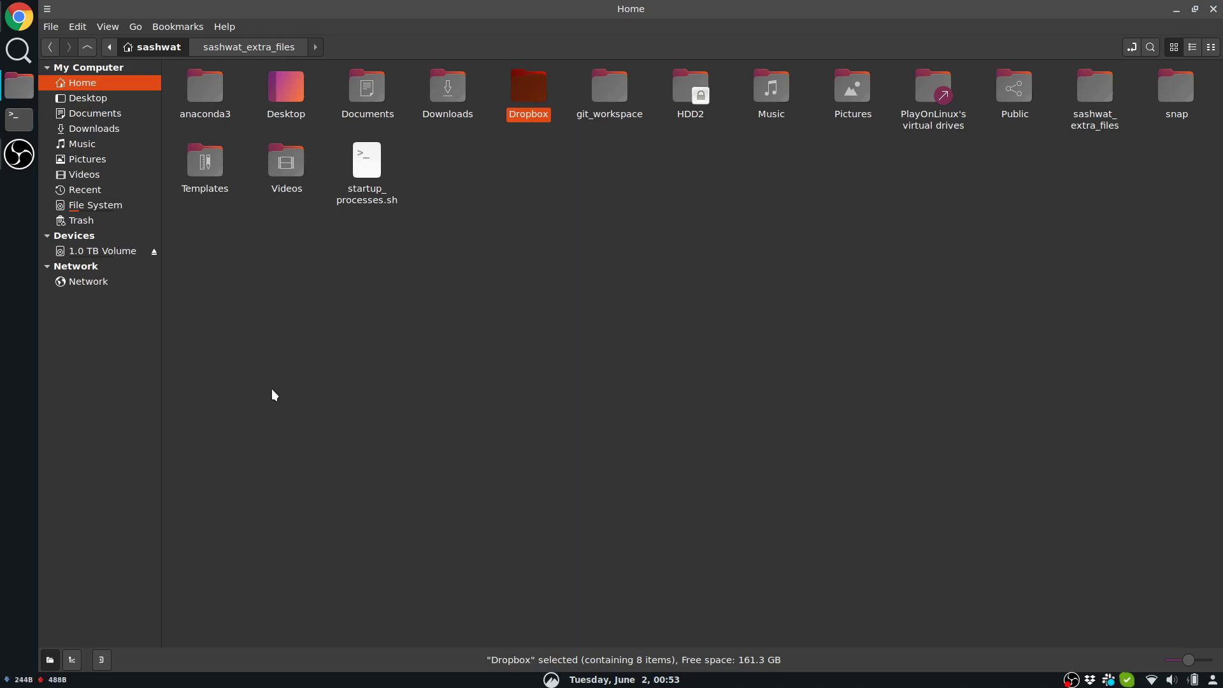
Browse the Dropbox folder's context menu down to Delete and back up to Open in Terminal, leave it and return to the desktop
key("Menu")
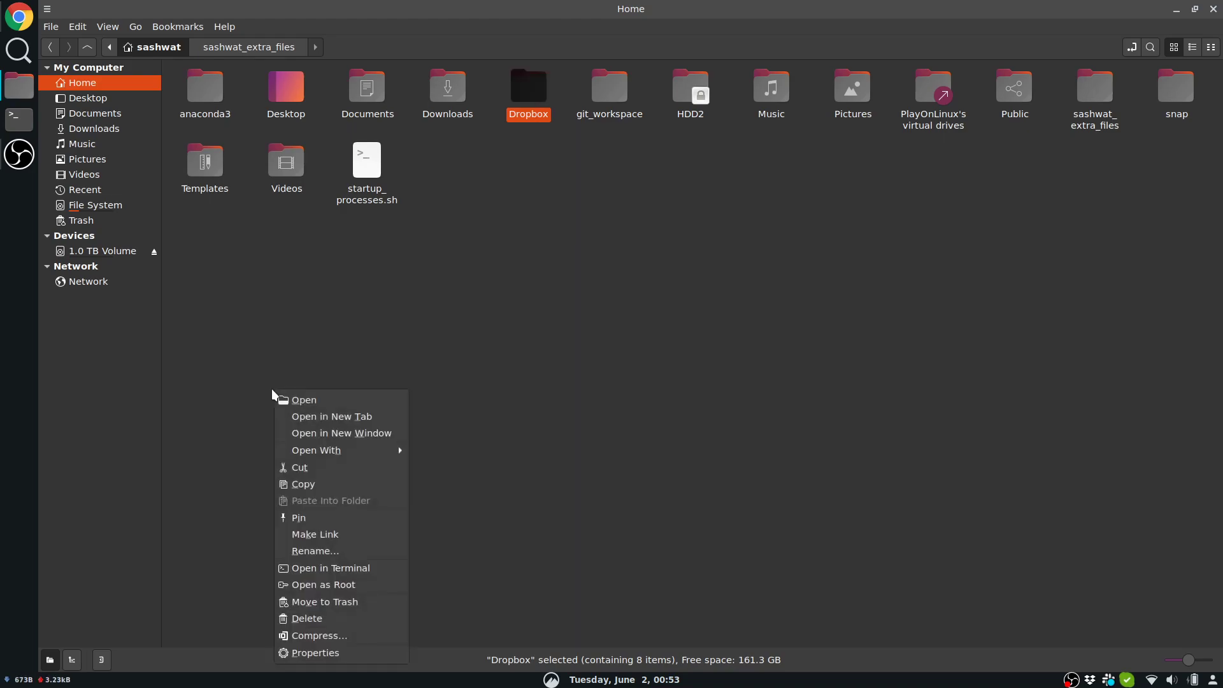
key("Down")
key("Down")
key("Down")
key("Down")
key("Down")
key("Down")
key("Down")
key("Down")
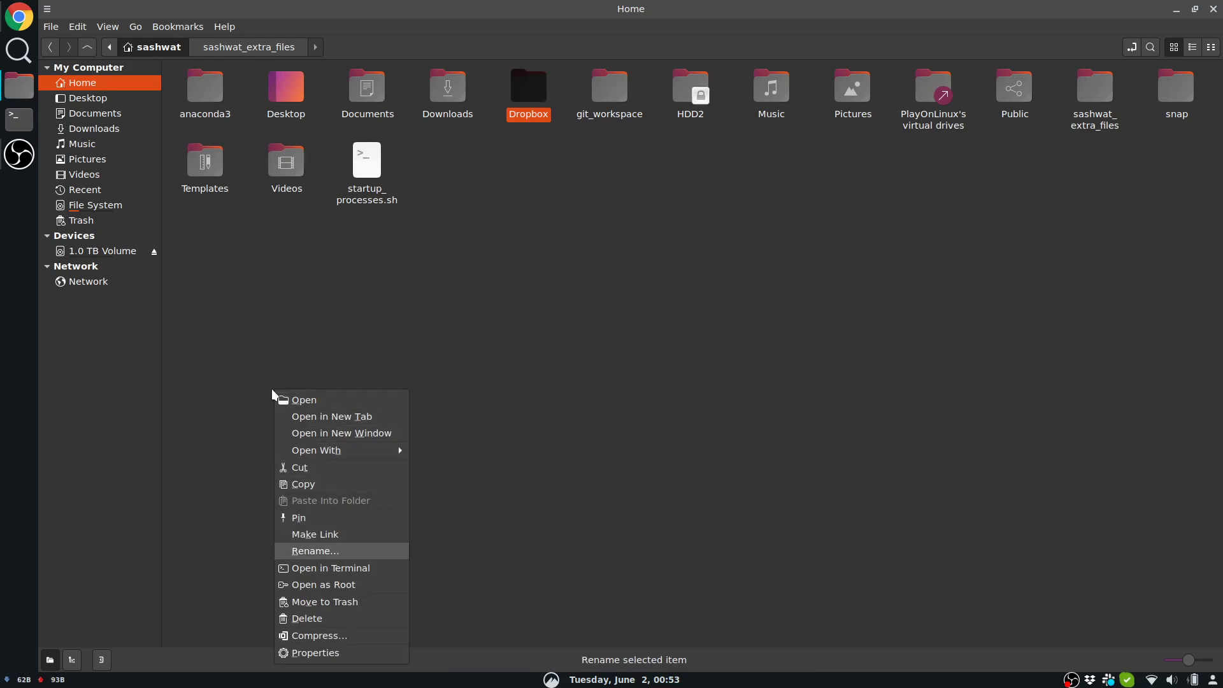
key("Down")
key("Down")
key("Down")
key("Down")
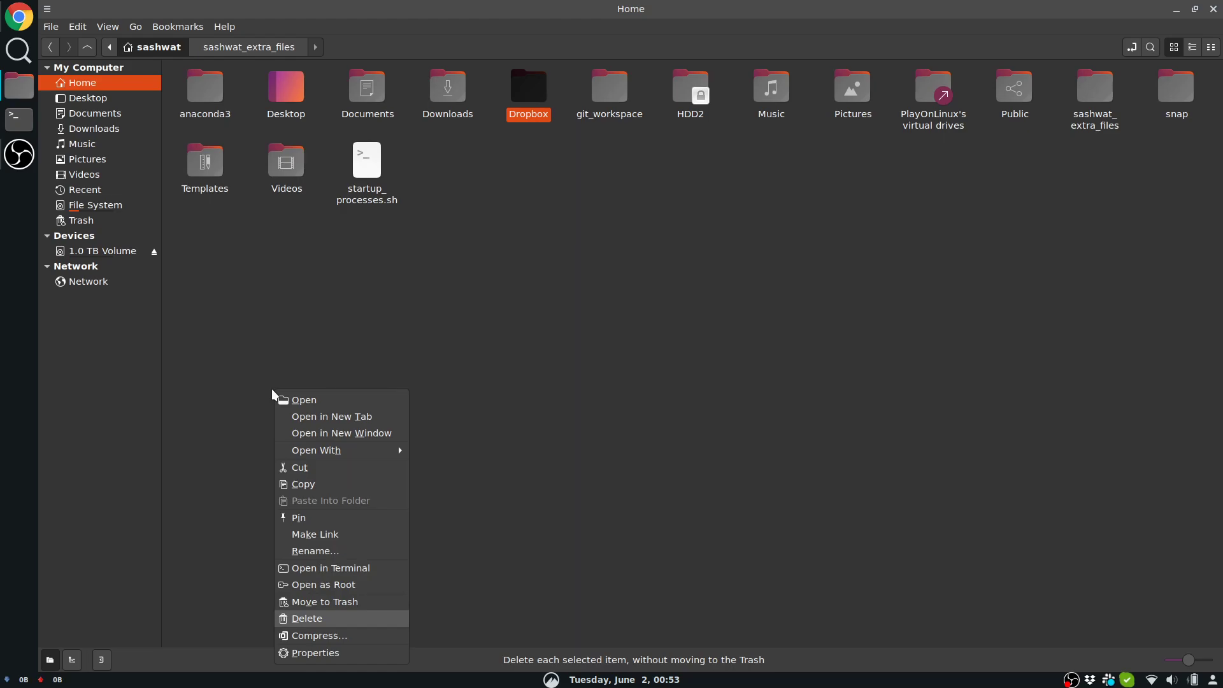
key("Up")
key("Up")
key("Up")
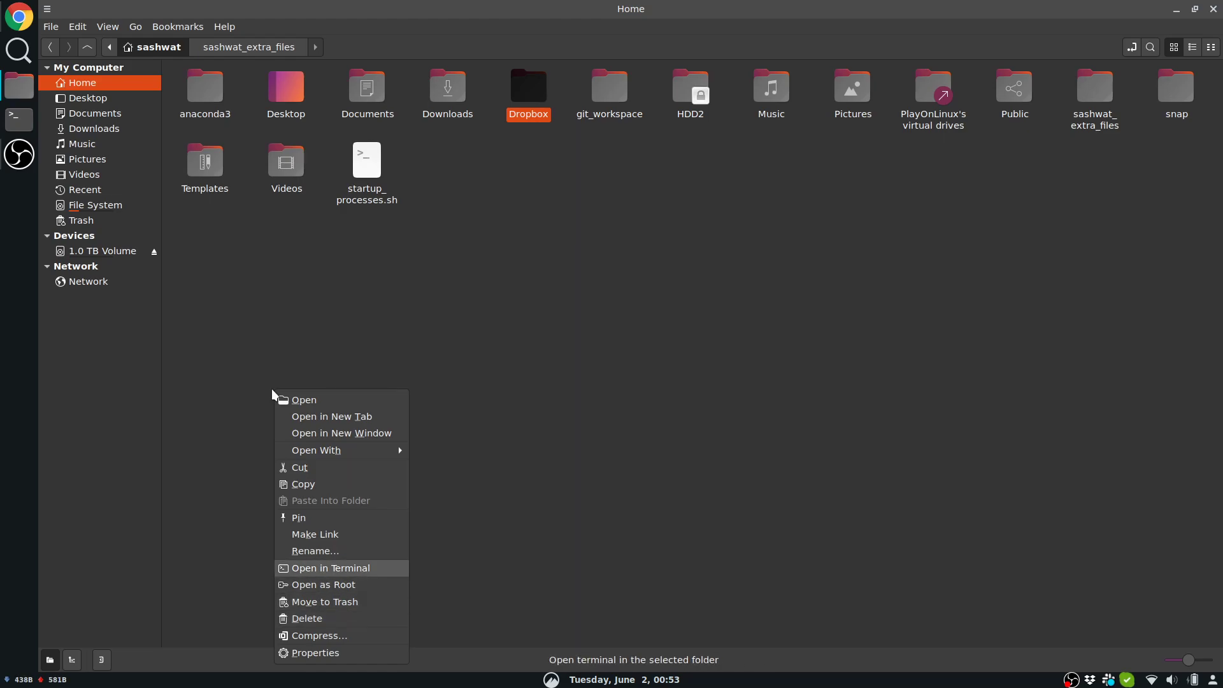
key("Return")
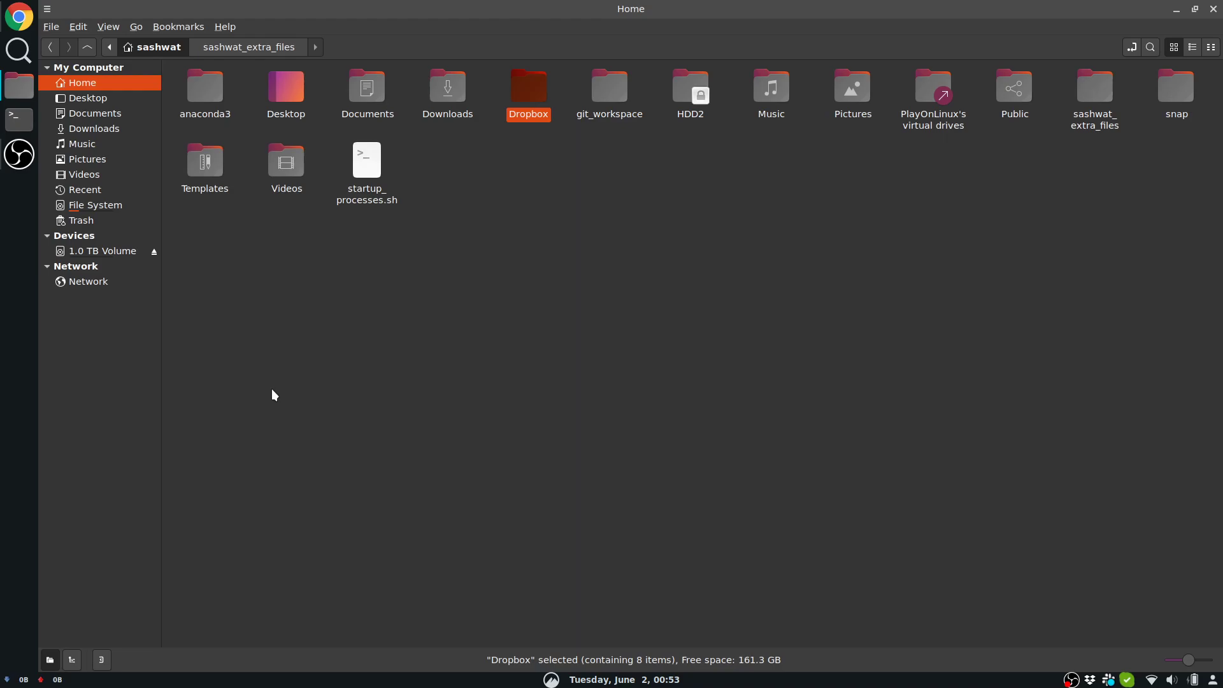
key("ctrl+w")
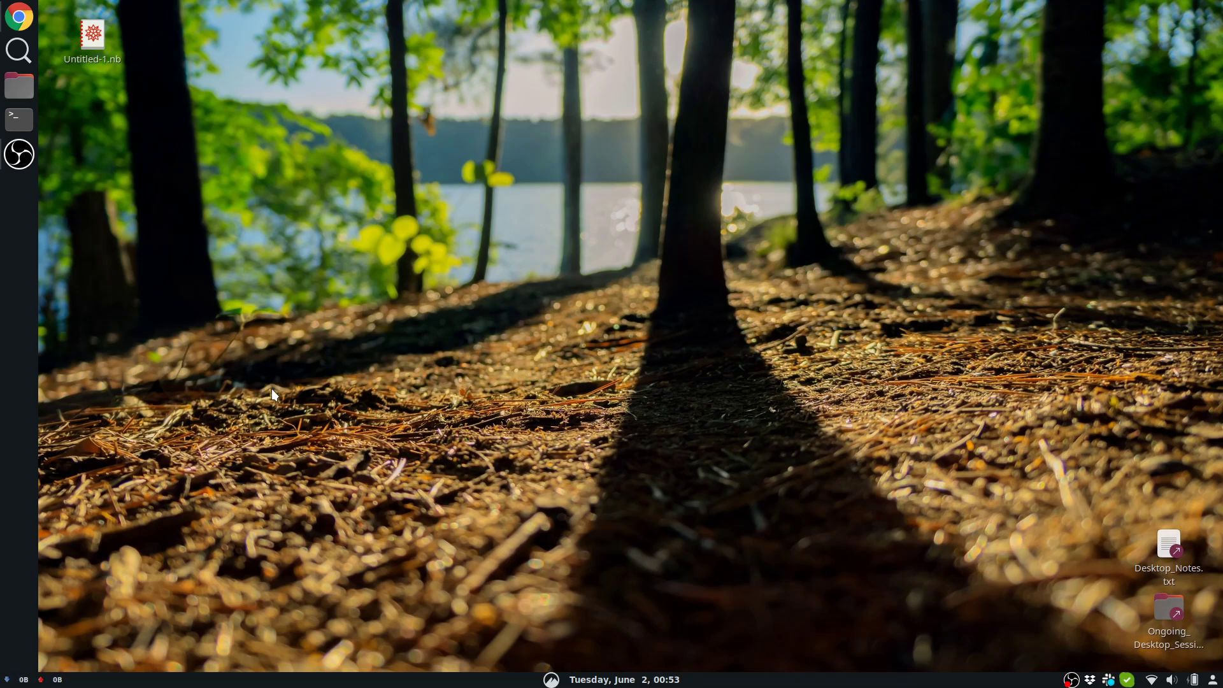
Open a new terminal window, maximize it and enter three blank lines at the prompt
key("super")
key("super")
key("ctrl+alt+t")
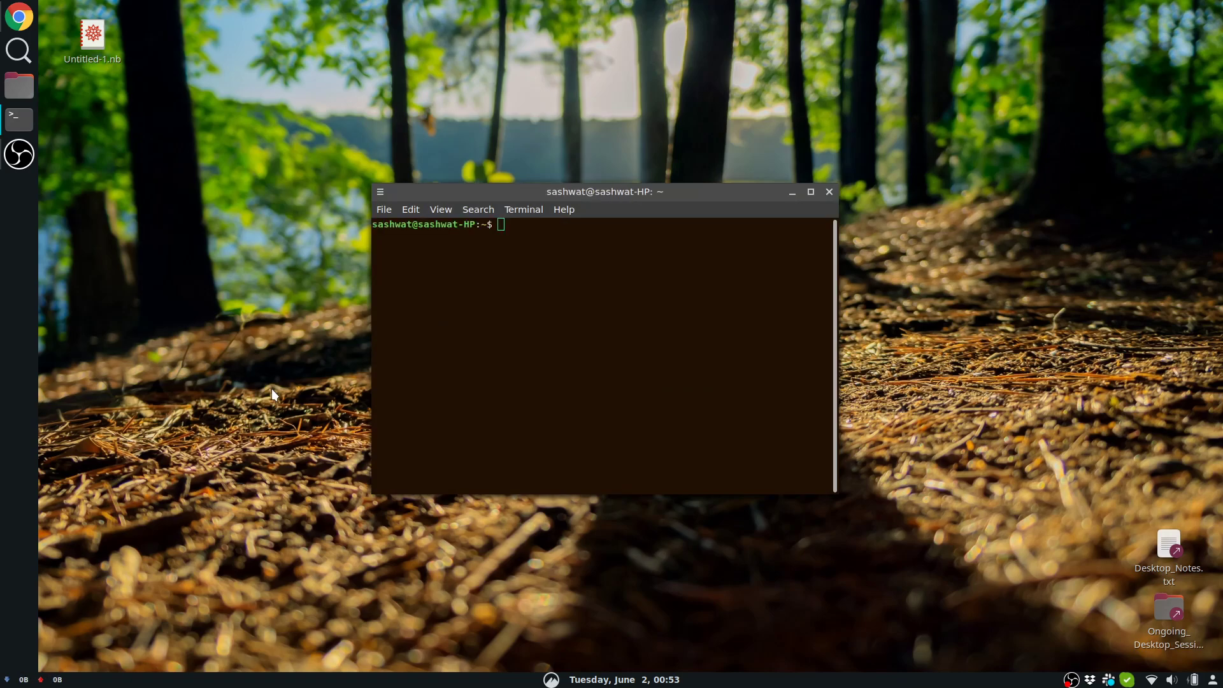
key("super+Up")
key("Return")
key("Return")
key("Return")
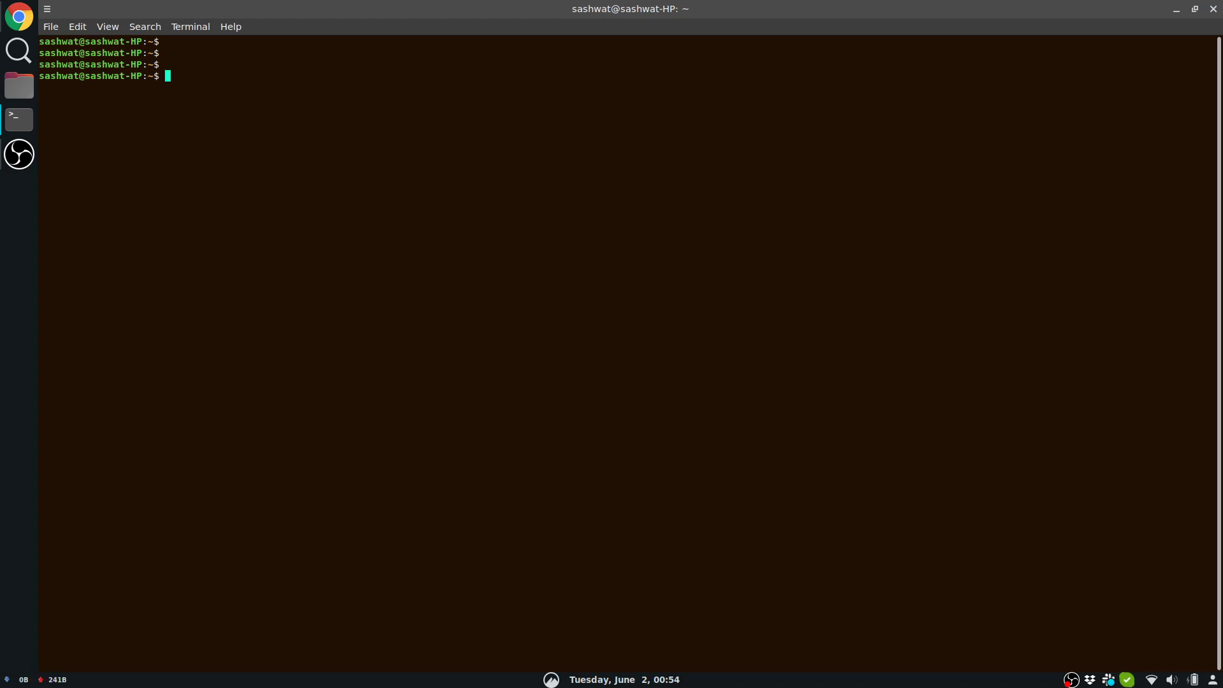
Add two more terminal tabs and switch through the first, second and third tabs in order
key("ctrl+shift+t")
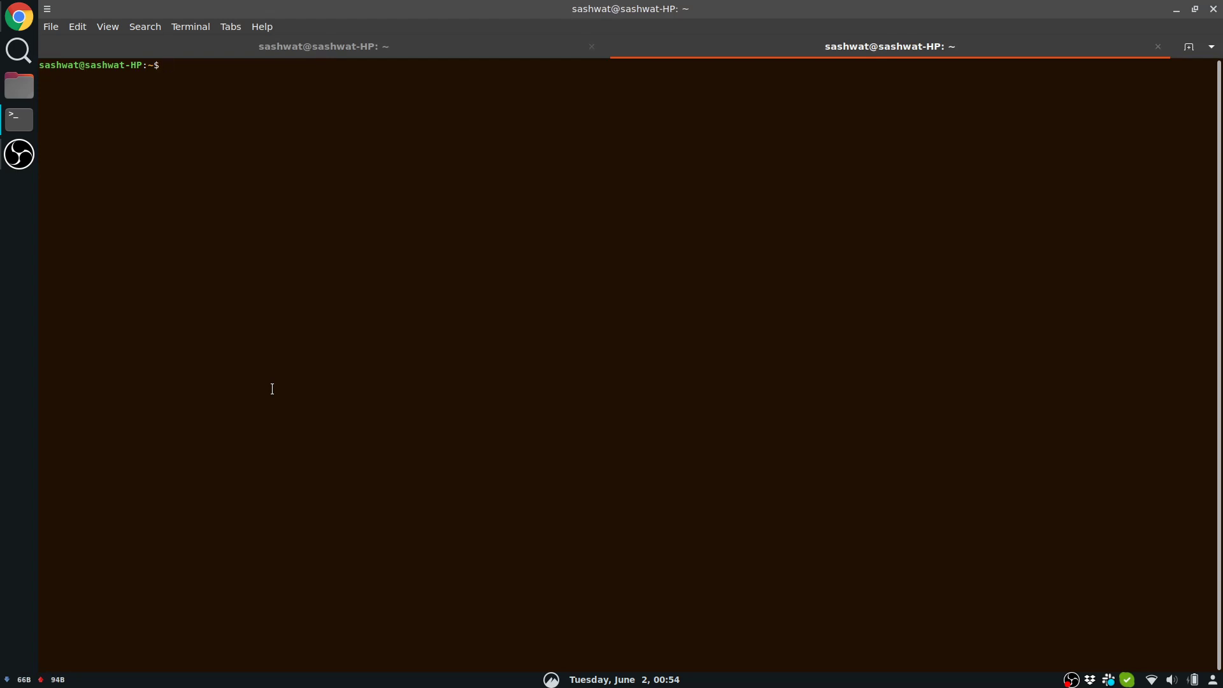
key("ctrl+shift+t")
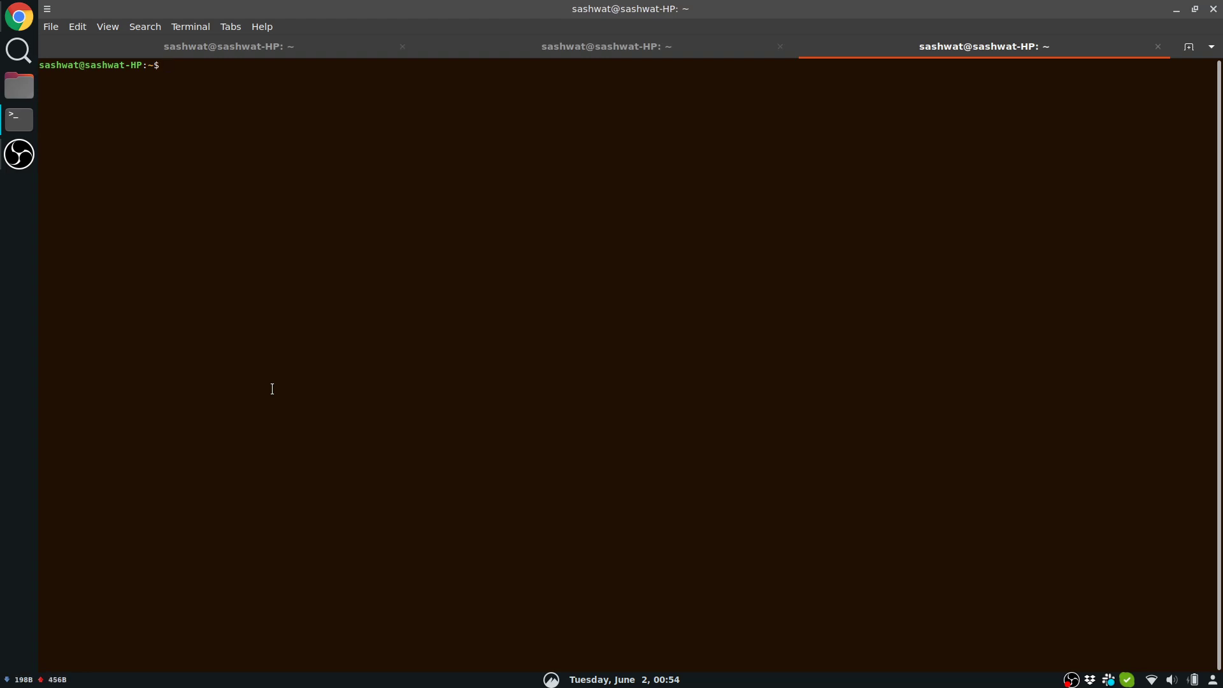
key("alt+1")
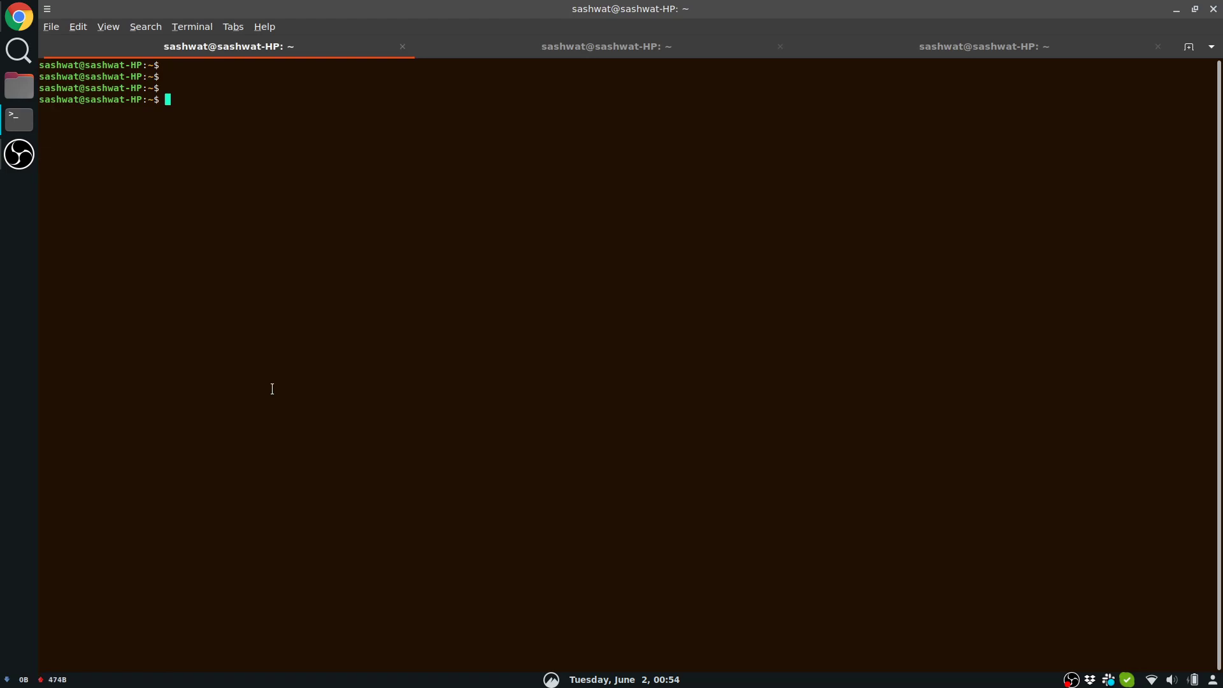
key("alt+2")
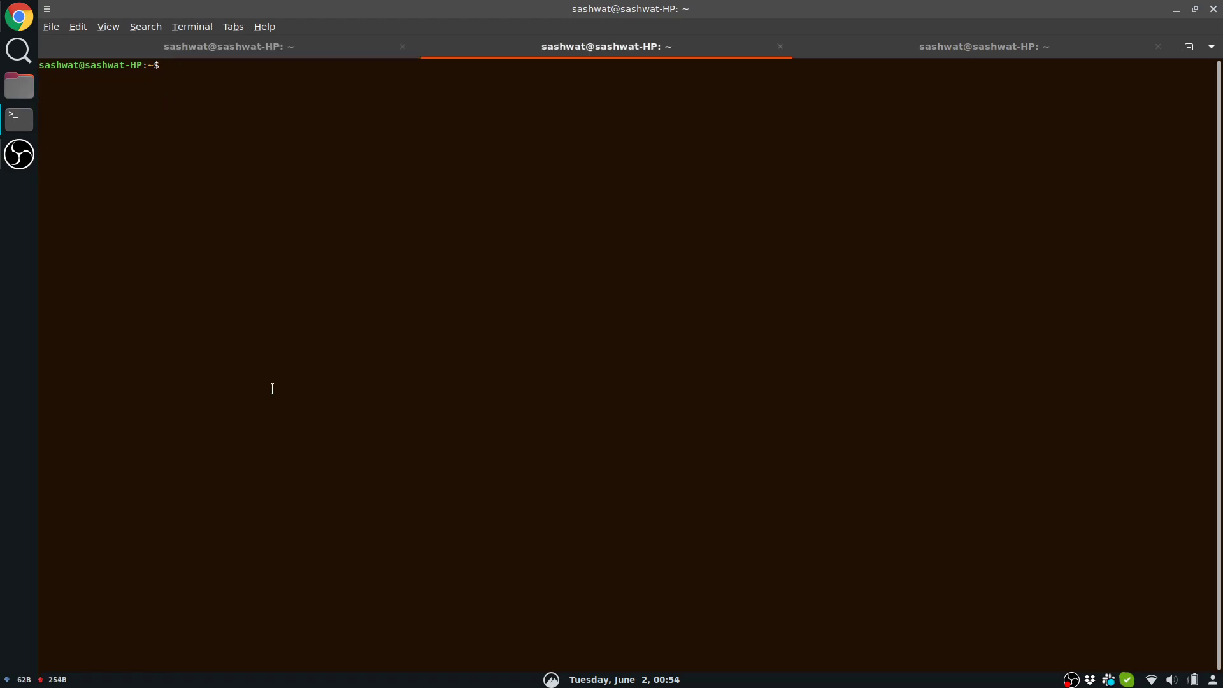
key("alt+3")
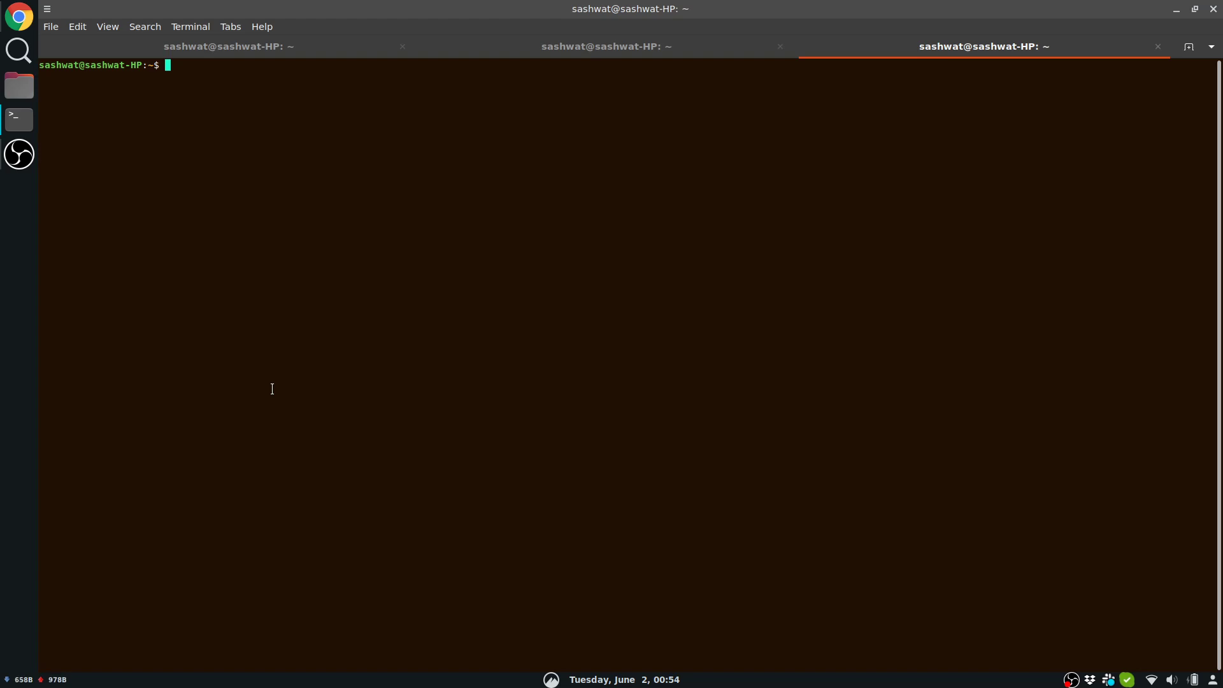
Close the two extra terminal tabs and end the remaining session with the exit command
key("ctrl+d")
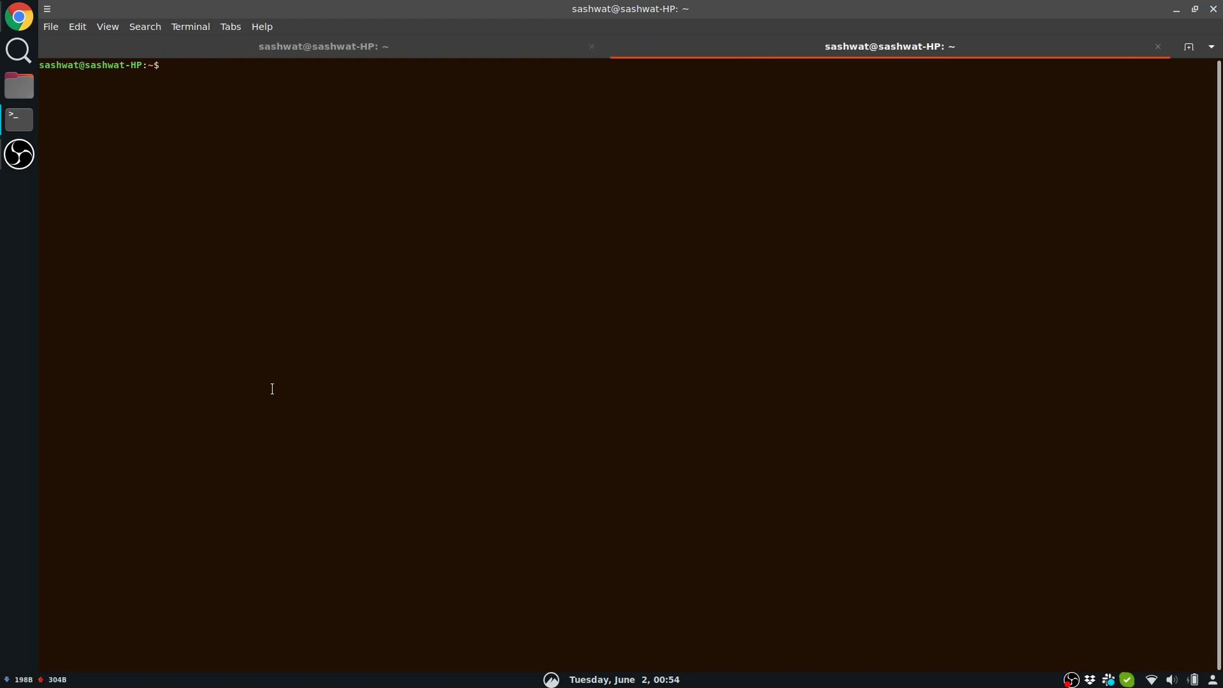
key("ctrl+d")
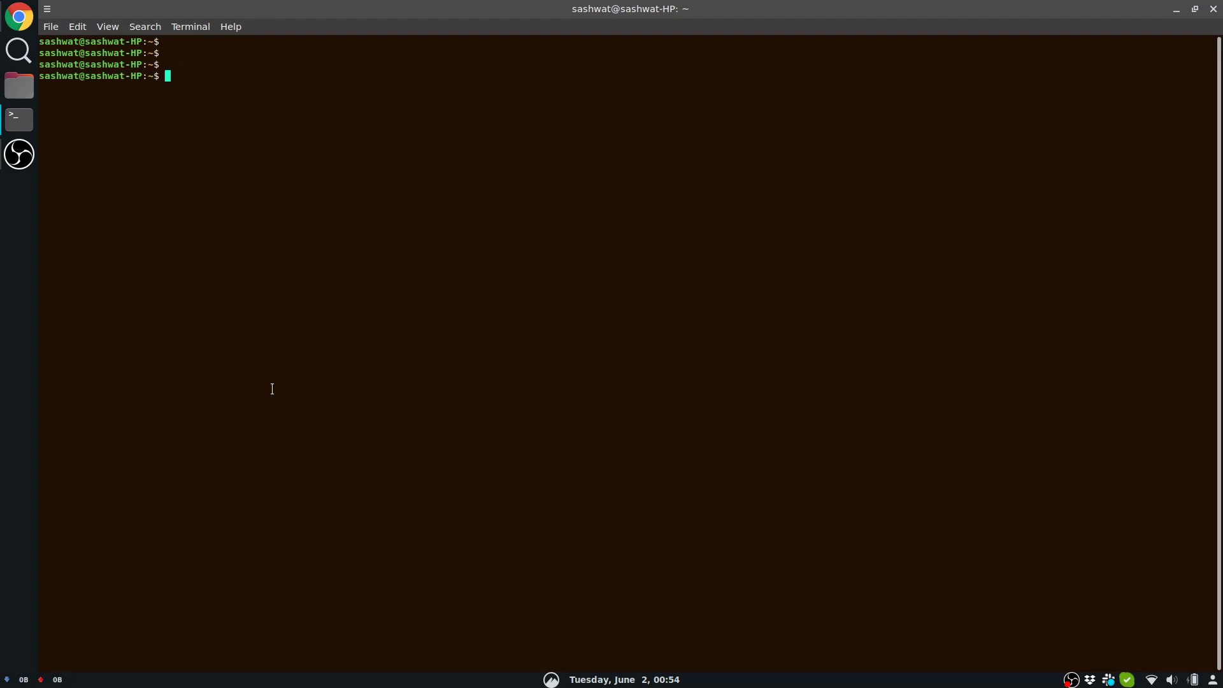
key("alt")
key("Return")
key("Return")
type("exit")
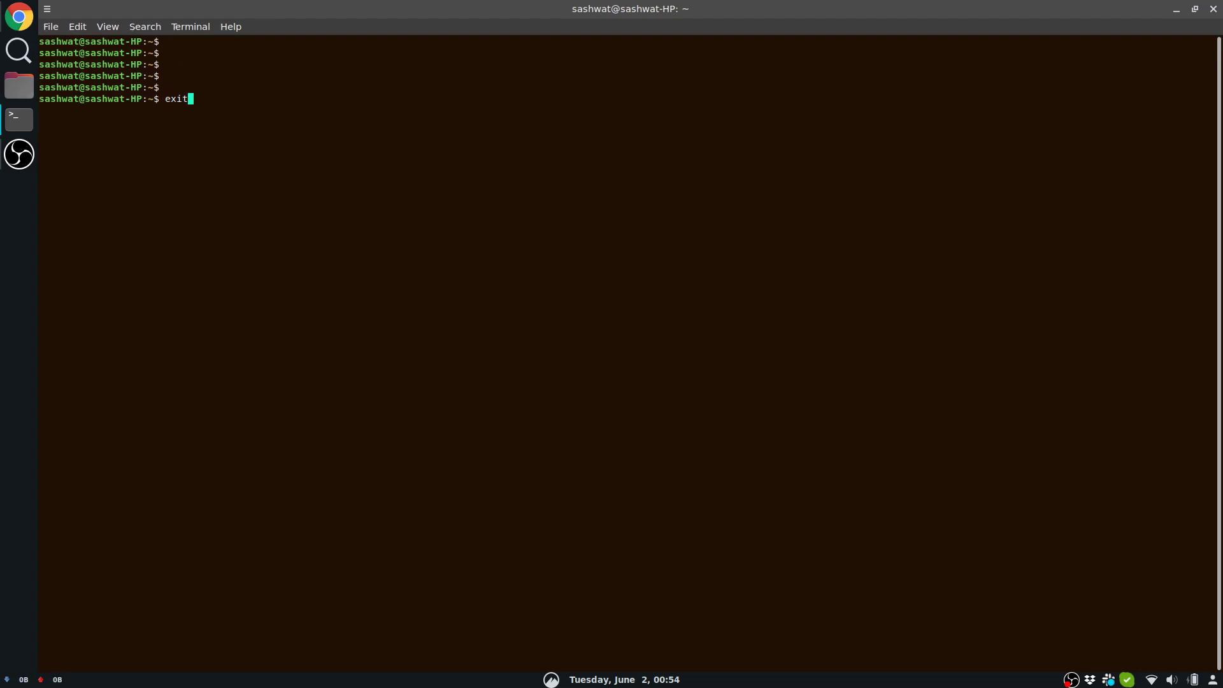
key("Return")
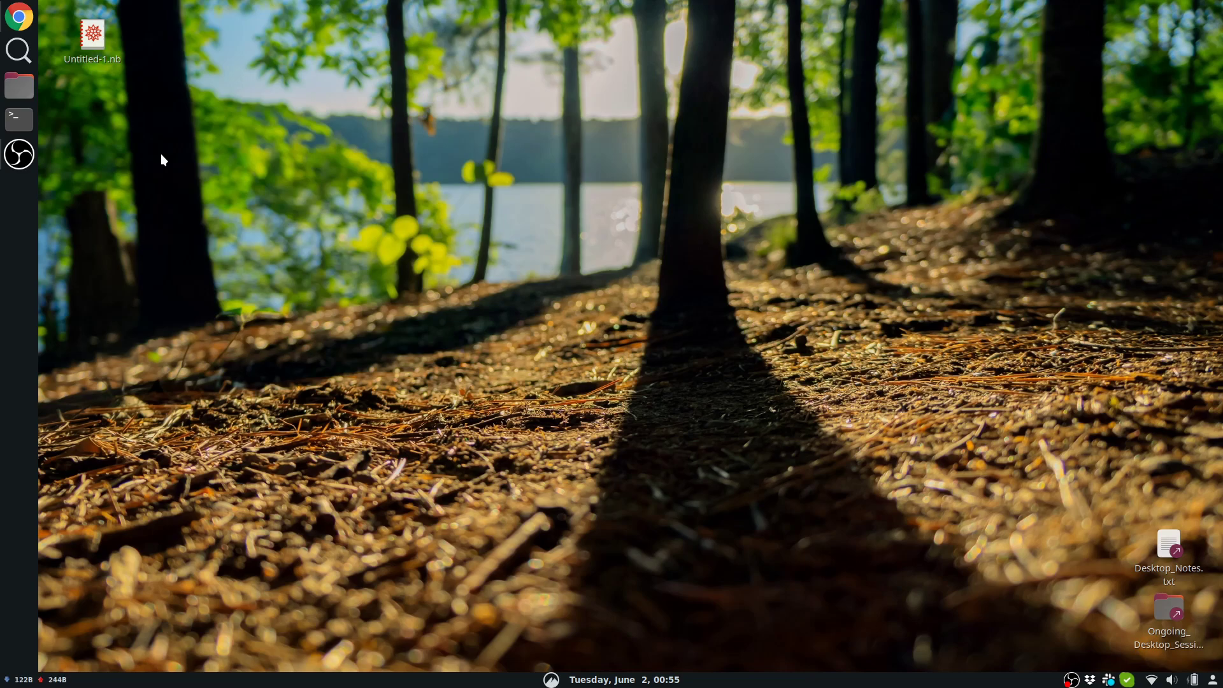
Switch to FSearch, search for "documentation" and open the documentation folder located in devices_and_gadgets
key("super+2")
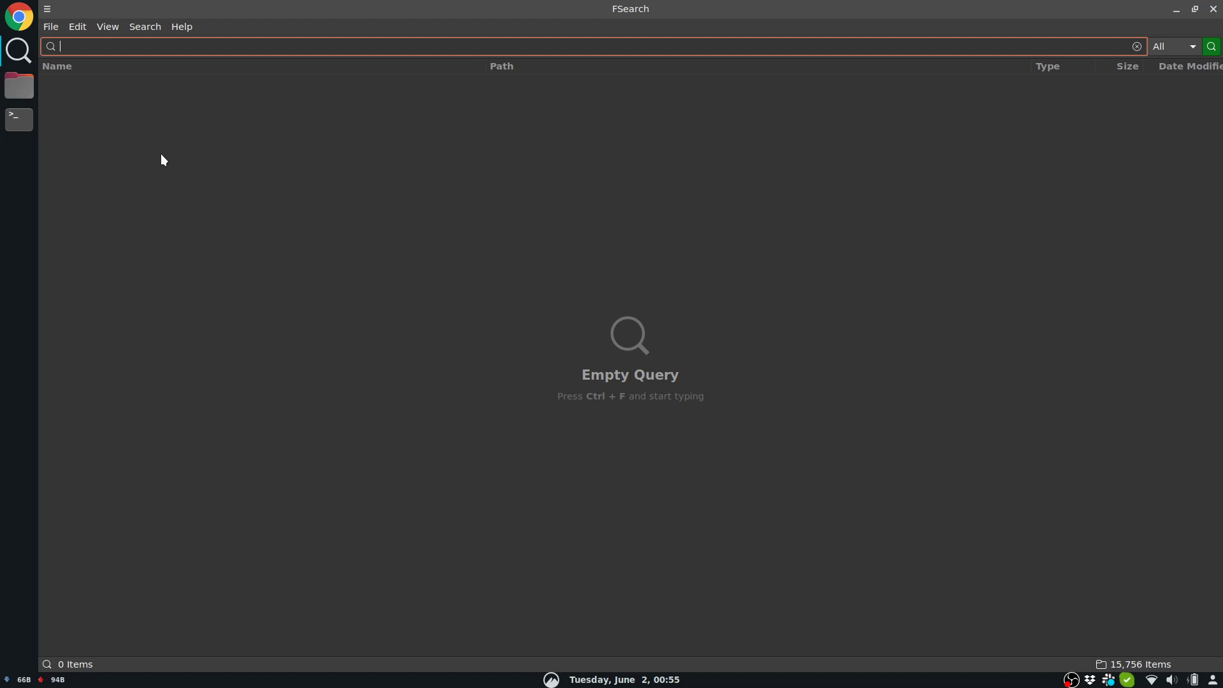
type("documentation")
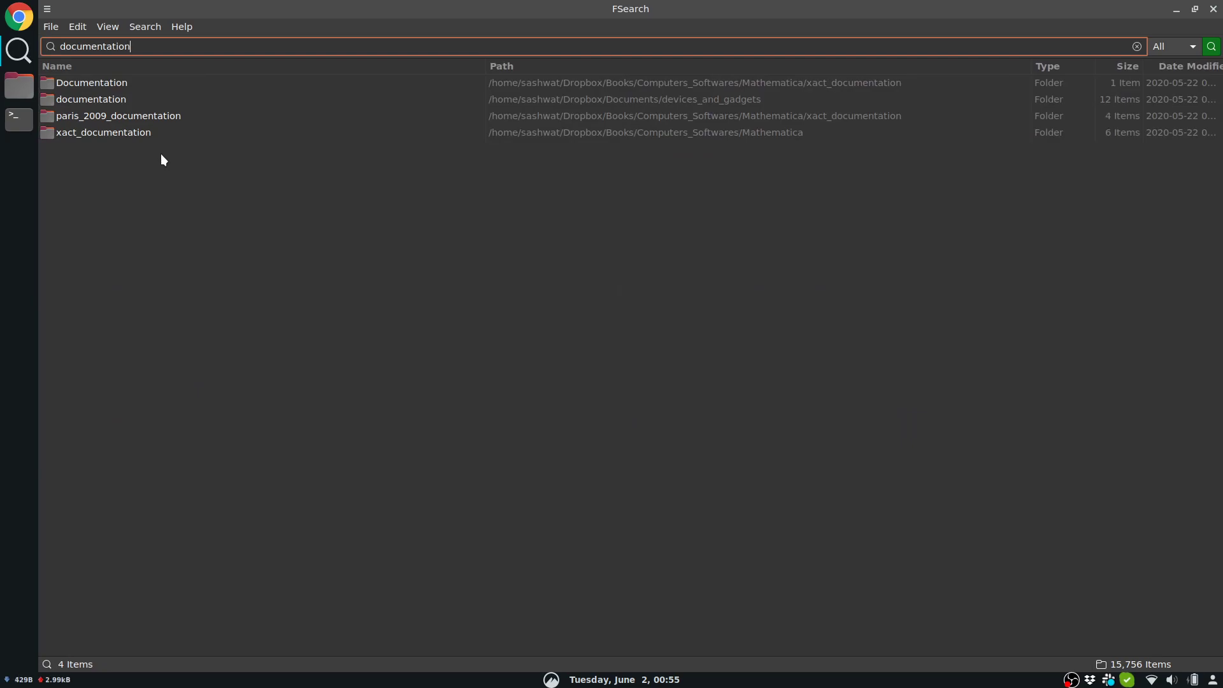
key("Down")
key("Down")
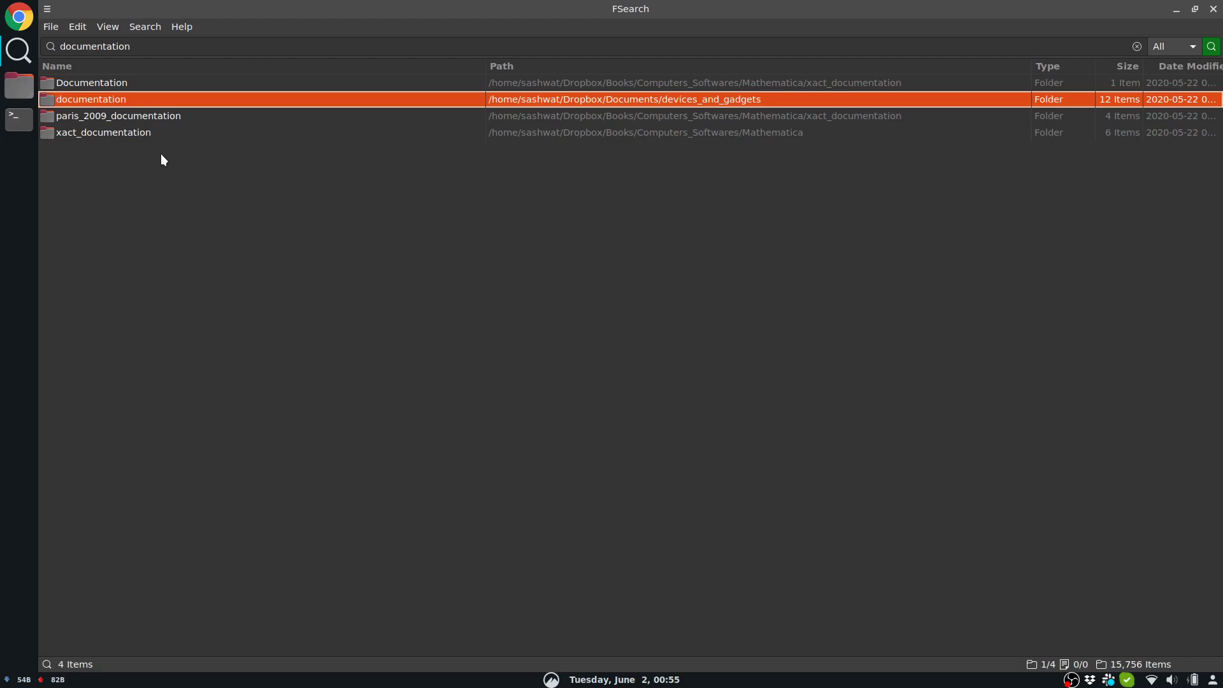
key("Return")
Jump through the folder's files by first letter, from list_of_electronic_devices.txt to philips_trimmer.pdf, and select musical_keyboard.pdf
key("Down")
key("l")
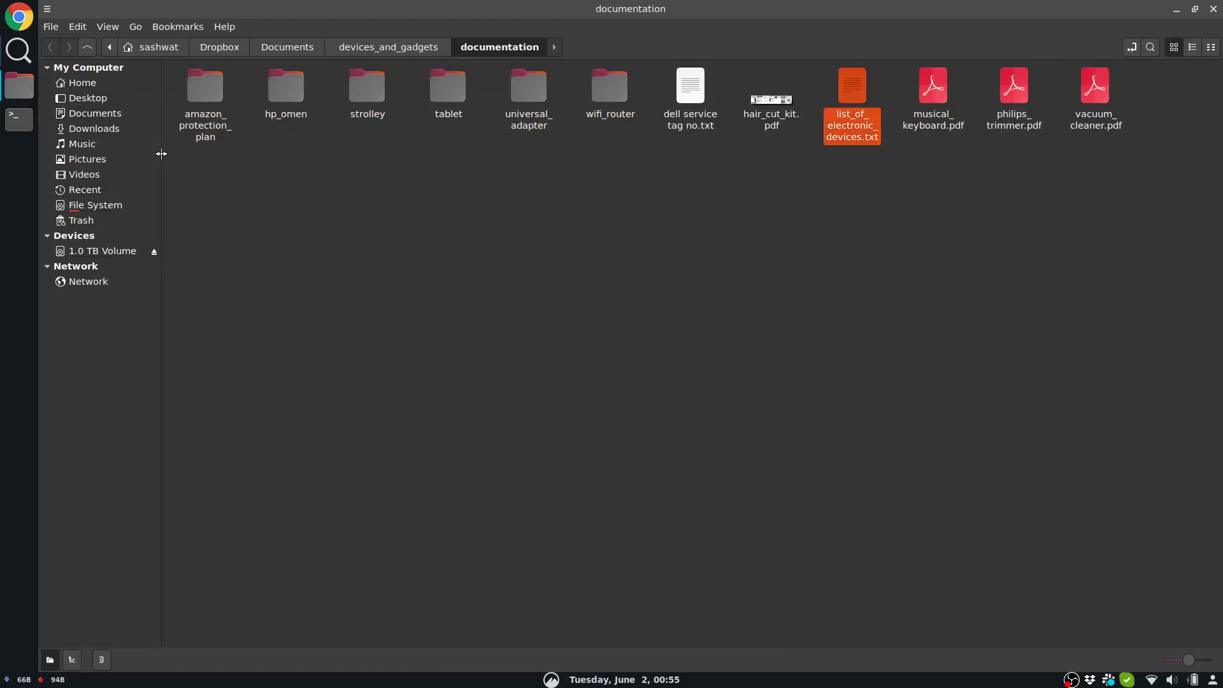
key("p")
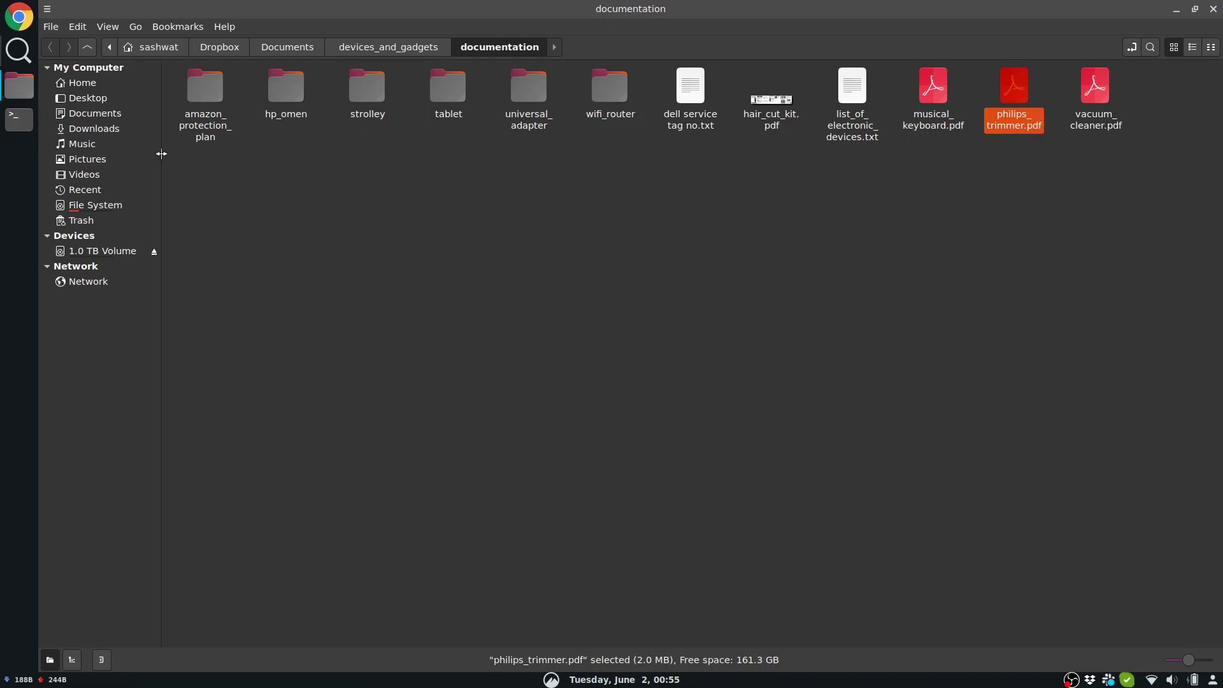
key("Left")
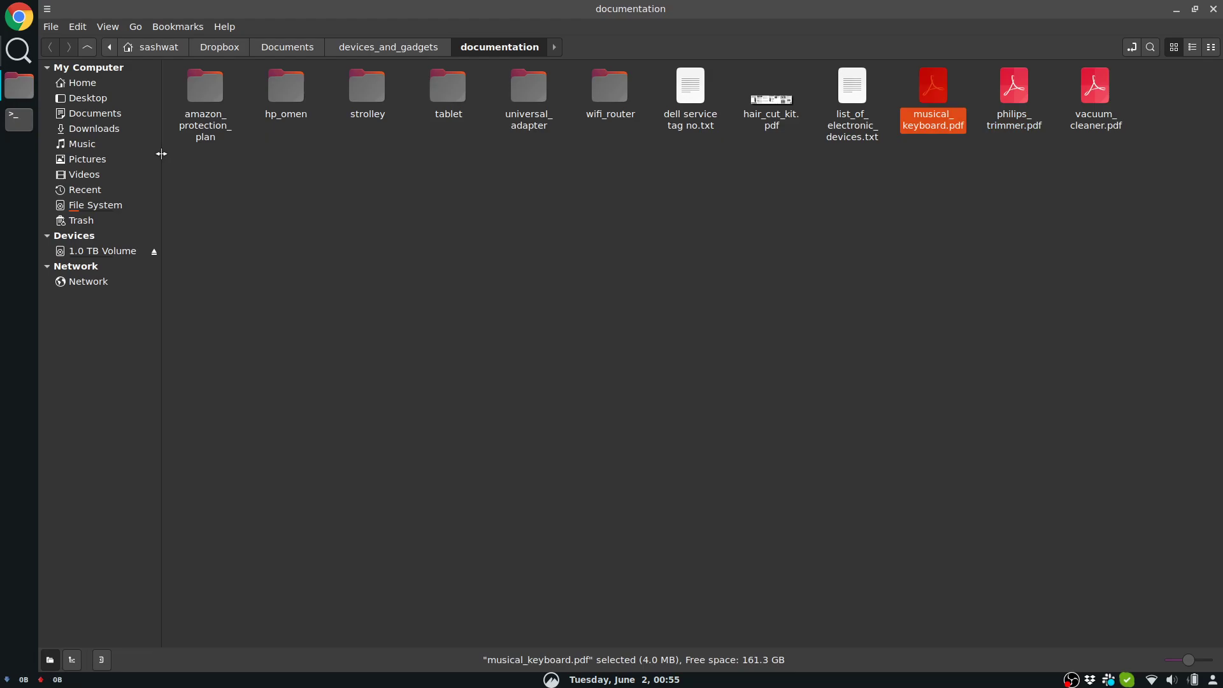
Return to FSearch, search for "musical k", open musical_keyboard.pdf from the results and quit the PDF viewer
key("alt")
key("alt+Tab")
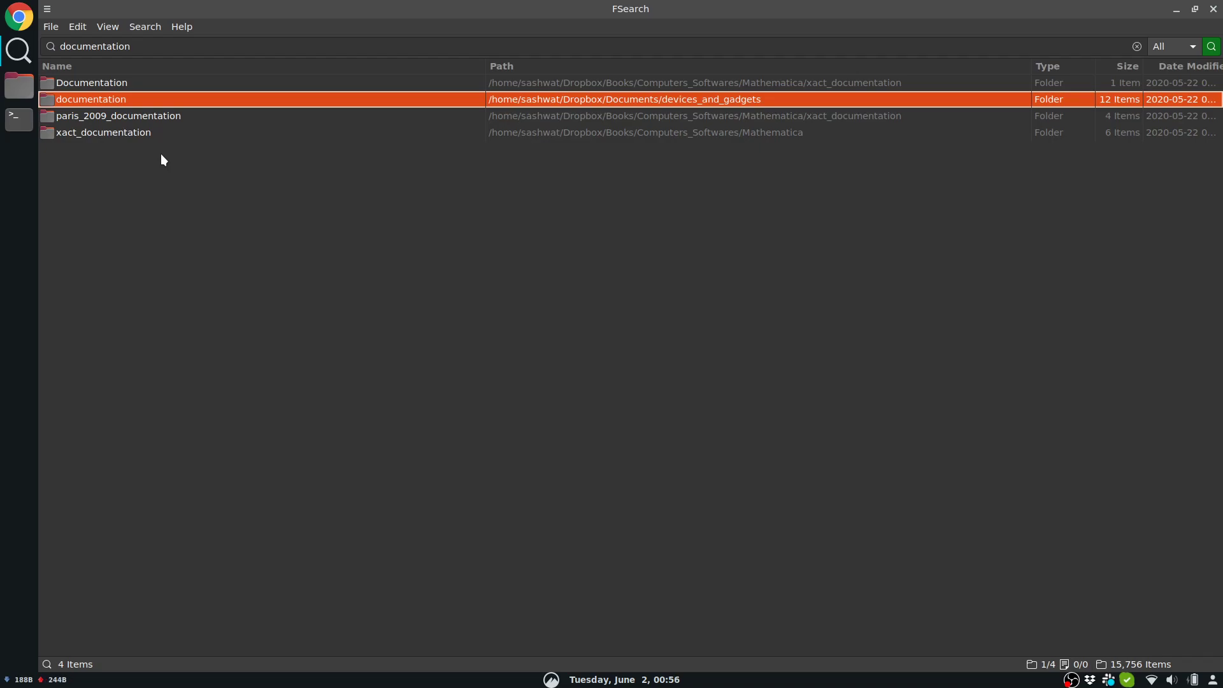
key("ctrl+f")
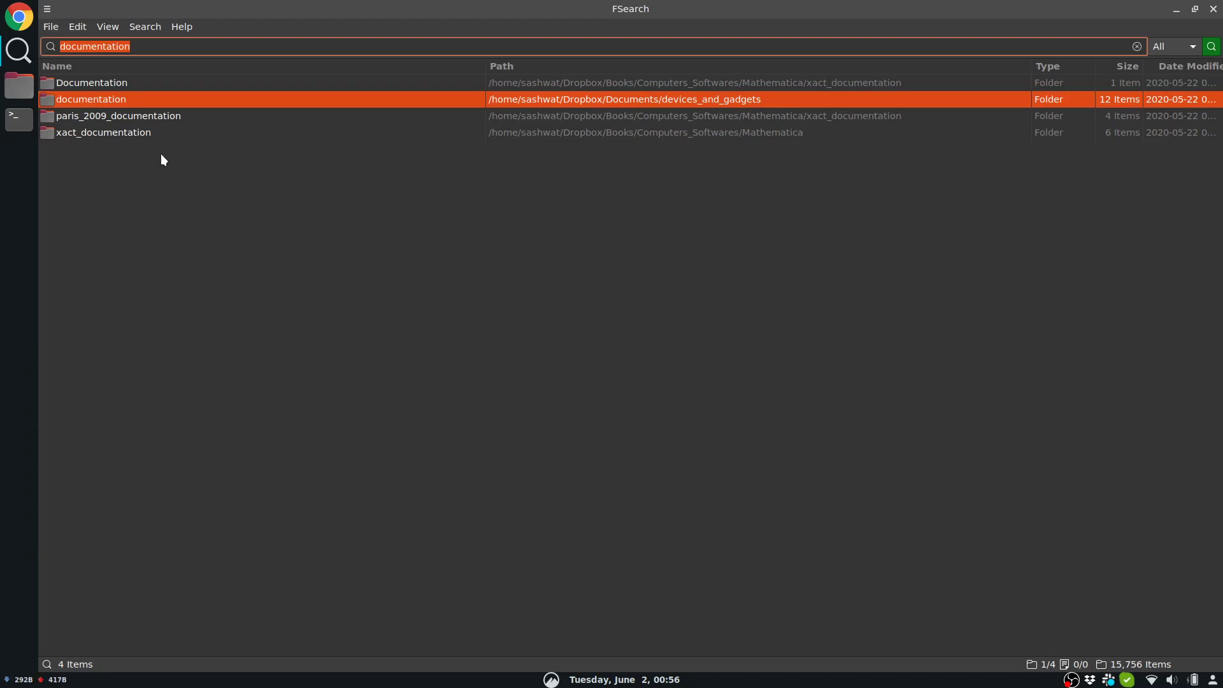
type("musical k")
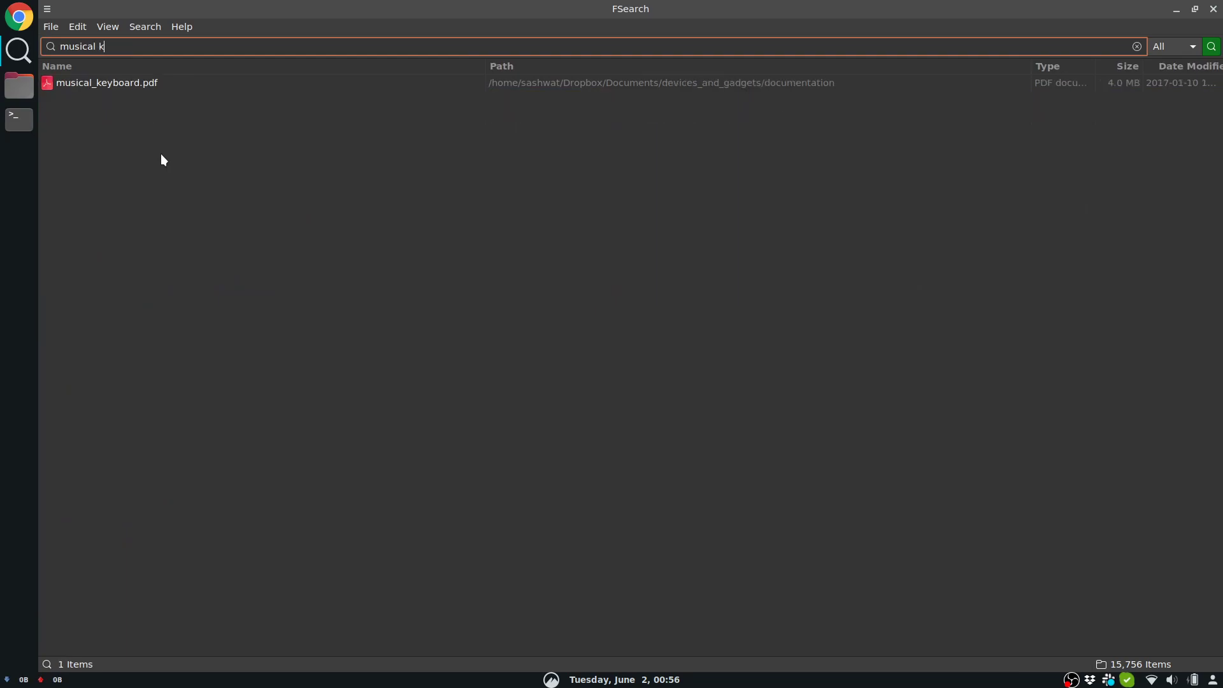
key("Down")
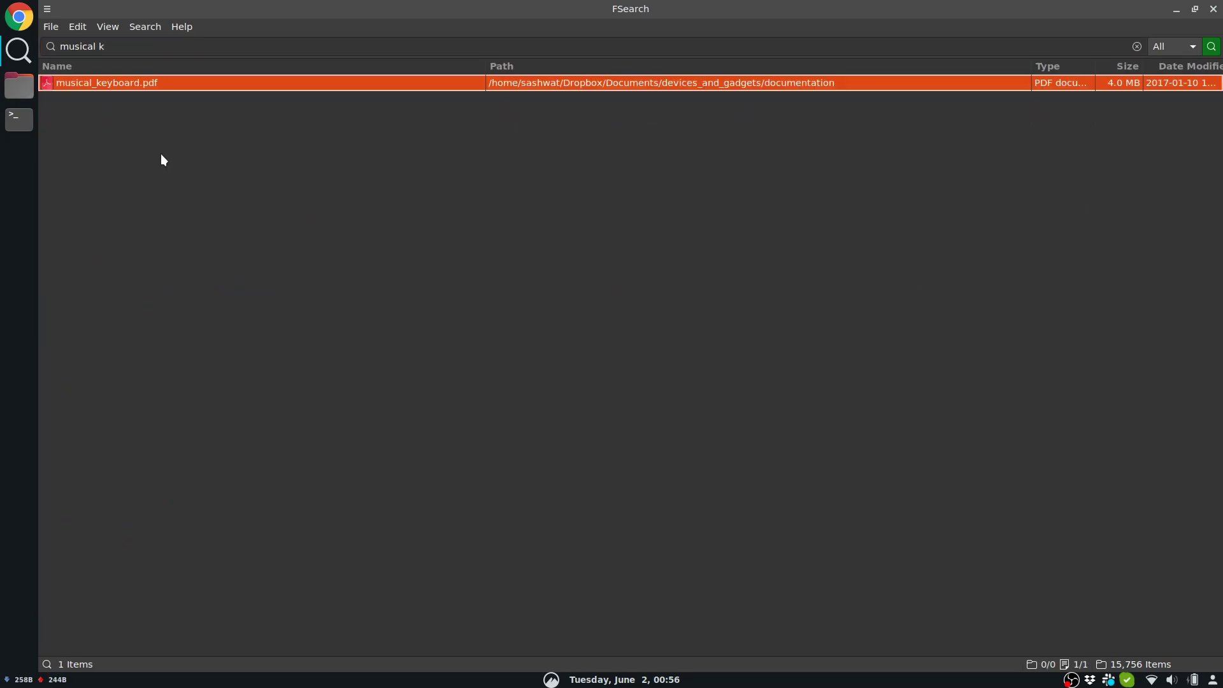
key("Return")
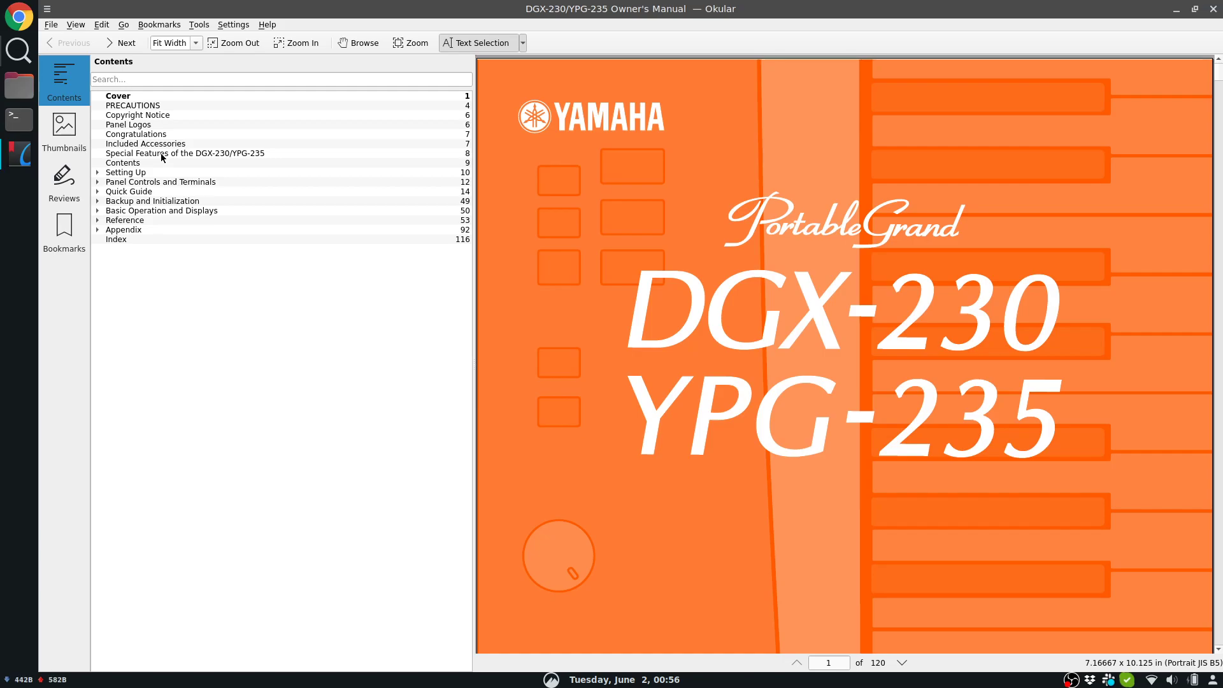
key("ctrl+q")
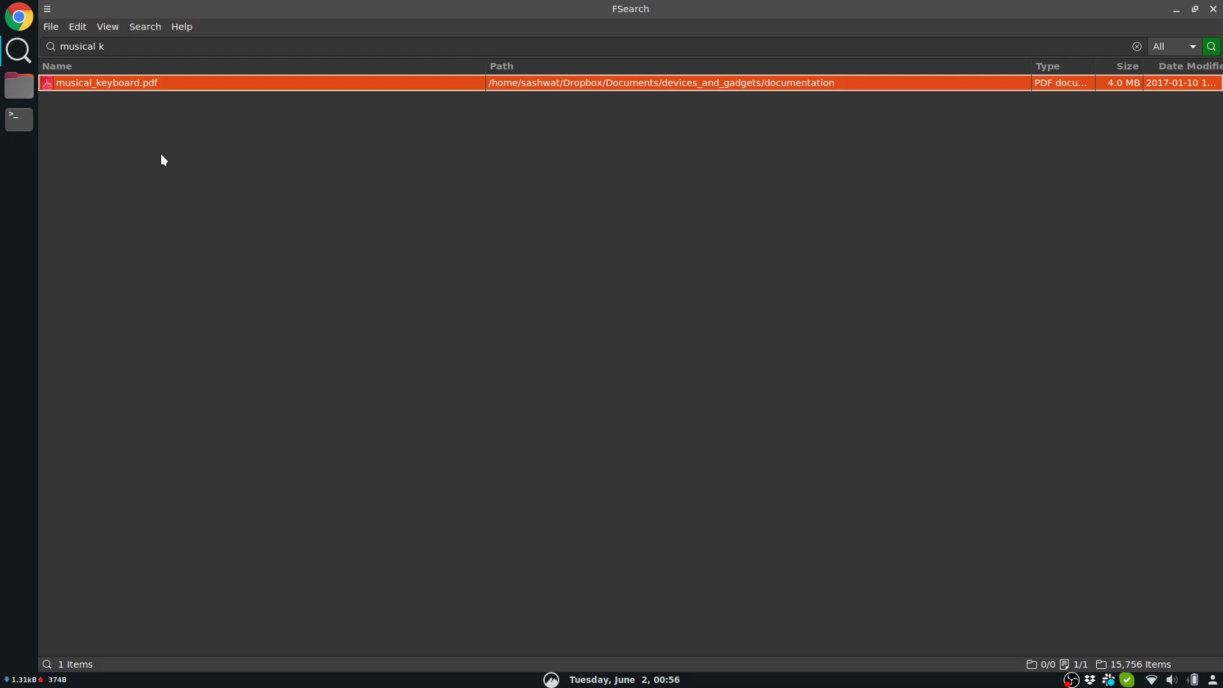
Open the folder containing musical_keyboard.pdf from the search result and move the selection through its items to that file
key("ctrl+Return")
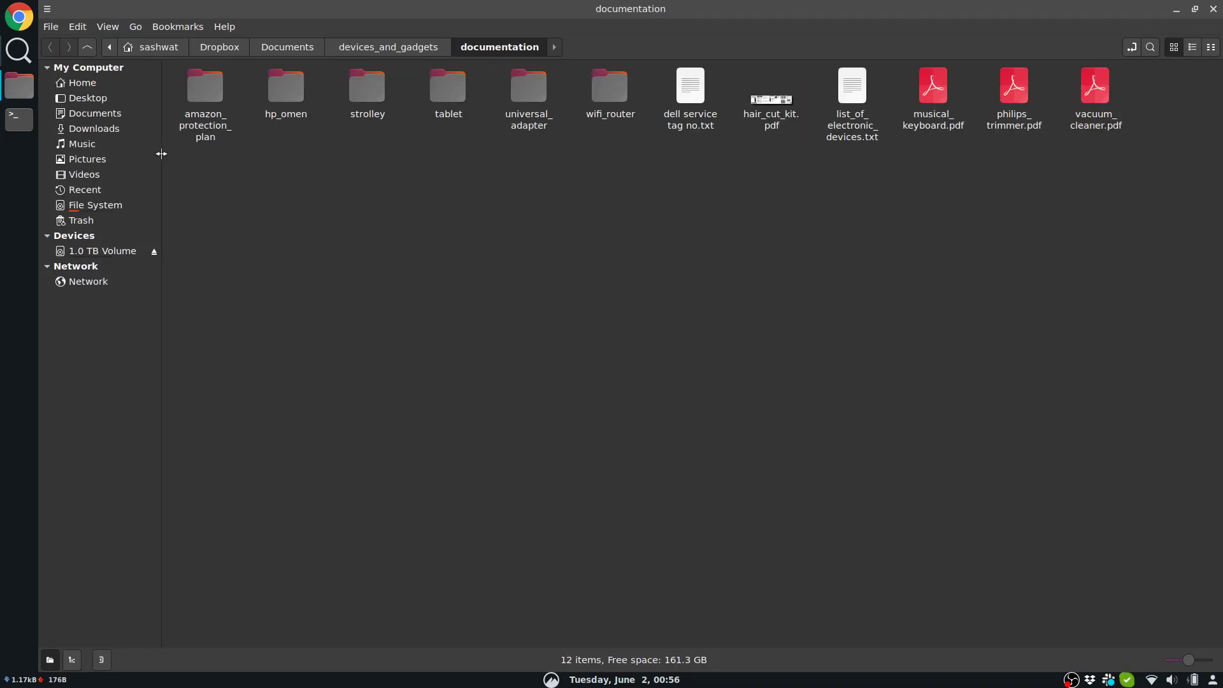
key("Right")
key("Right")
key("Right")
key("Right")
key("Right")
key("Right")
key("Right")
key("Right")
key("Right")
key("Right")
key("Right")
key("Right")
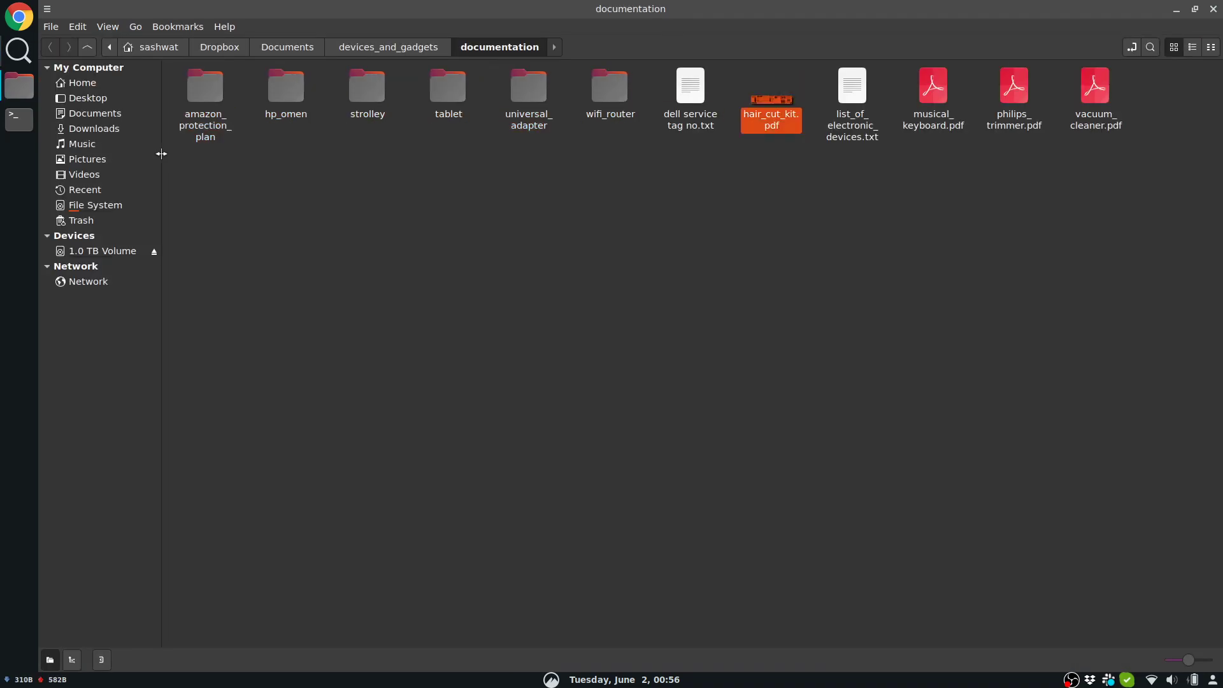
key("Left")
key("Left")
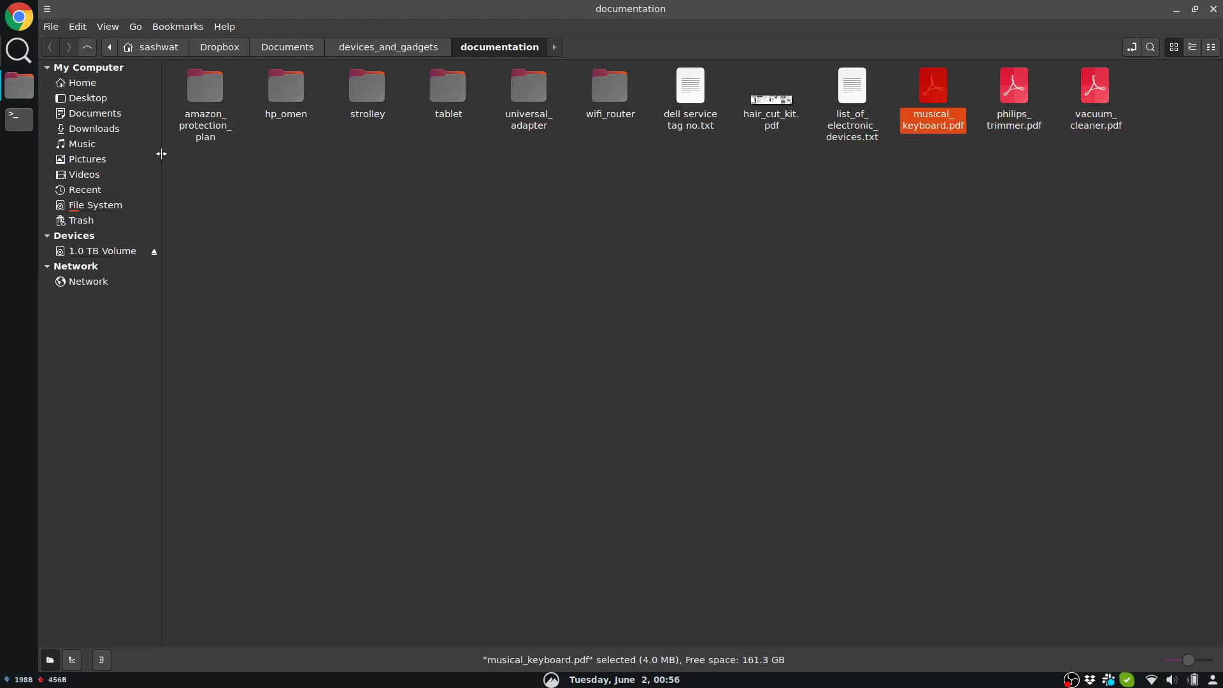
key("Left")
key("Left")
key("Right")
key("Right")
Return to FSearch, browse the musical_keyboard.pdf result's context menu and dismiss it without choosing an option
key("alt+Tab")
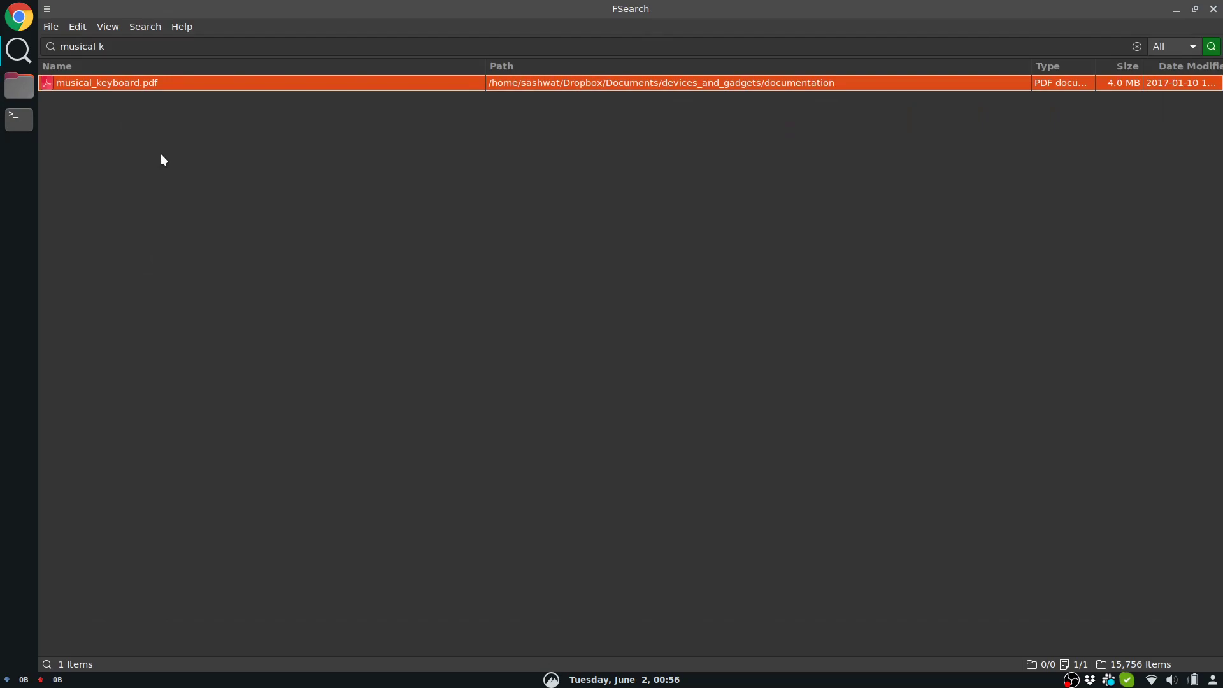
right_click(161, 154)
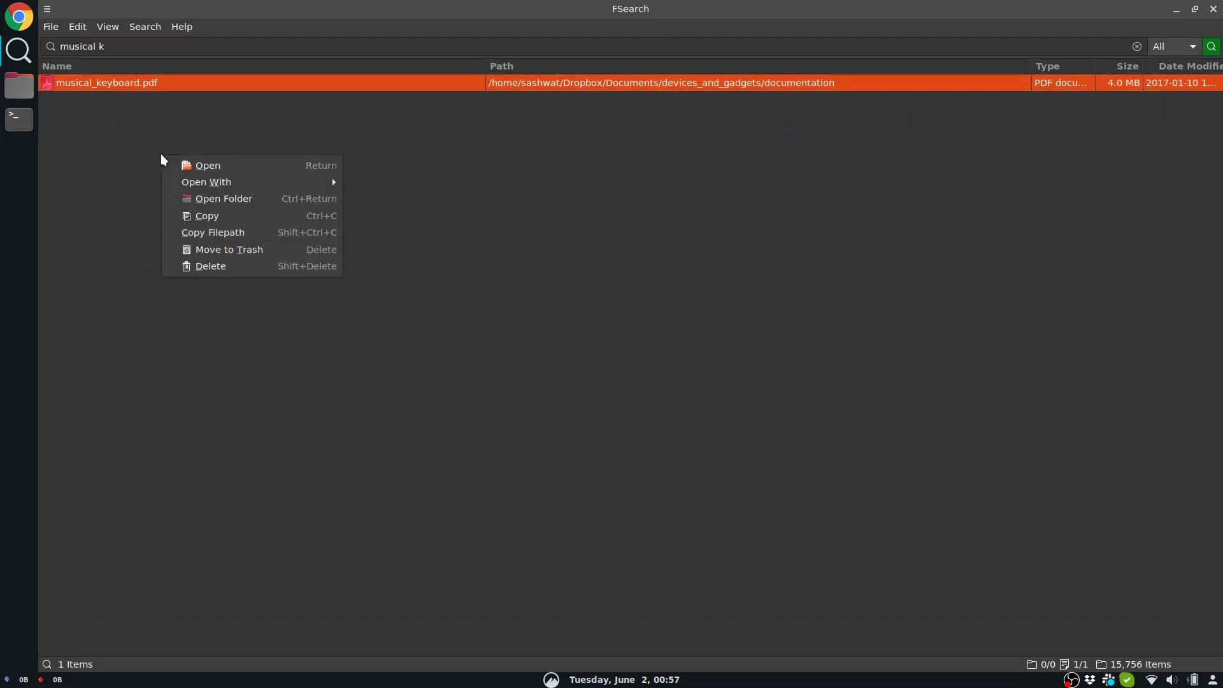
key("Escape")
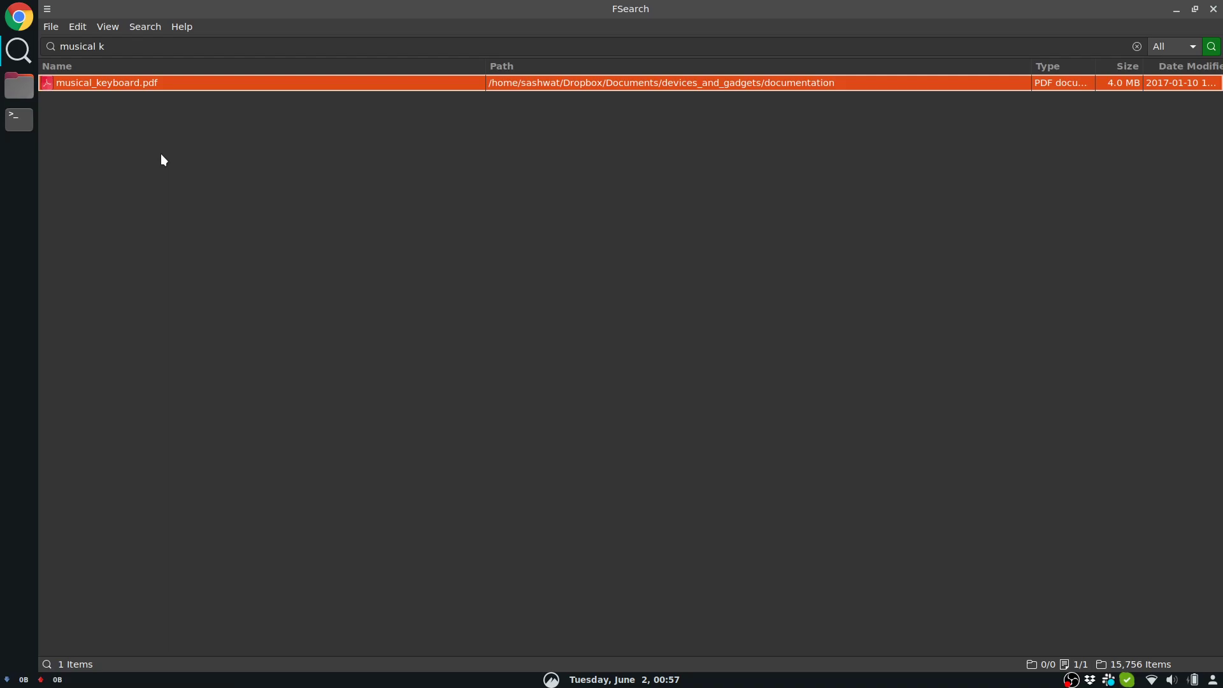
right_click(161, 158)
key("Down")
key("Down")
key("Down")
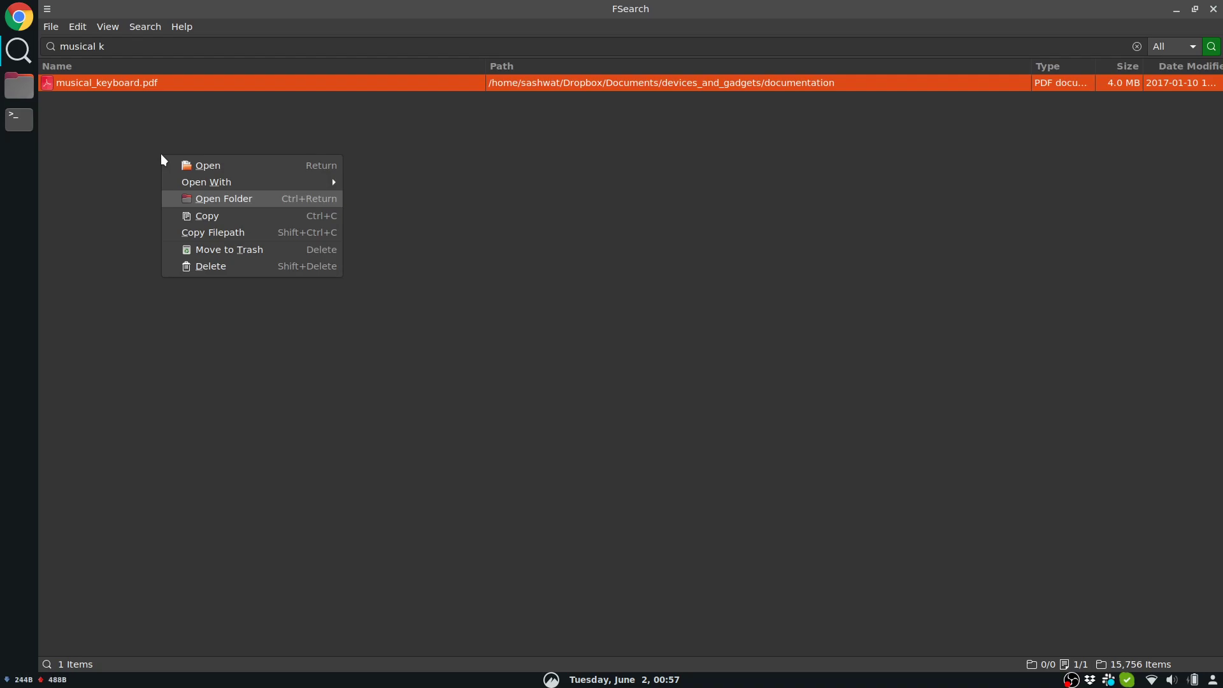
key("Down")
key("Down")
key("Down")
key("Down")
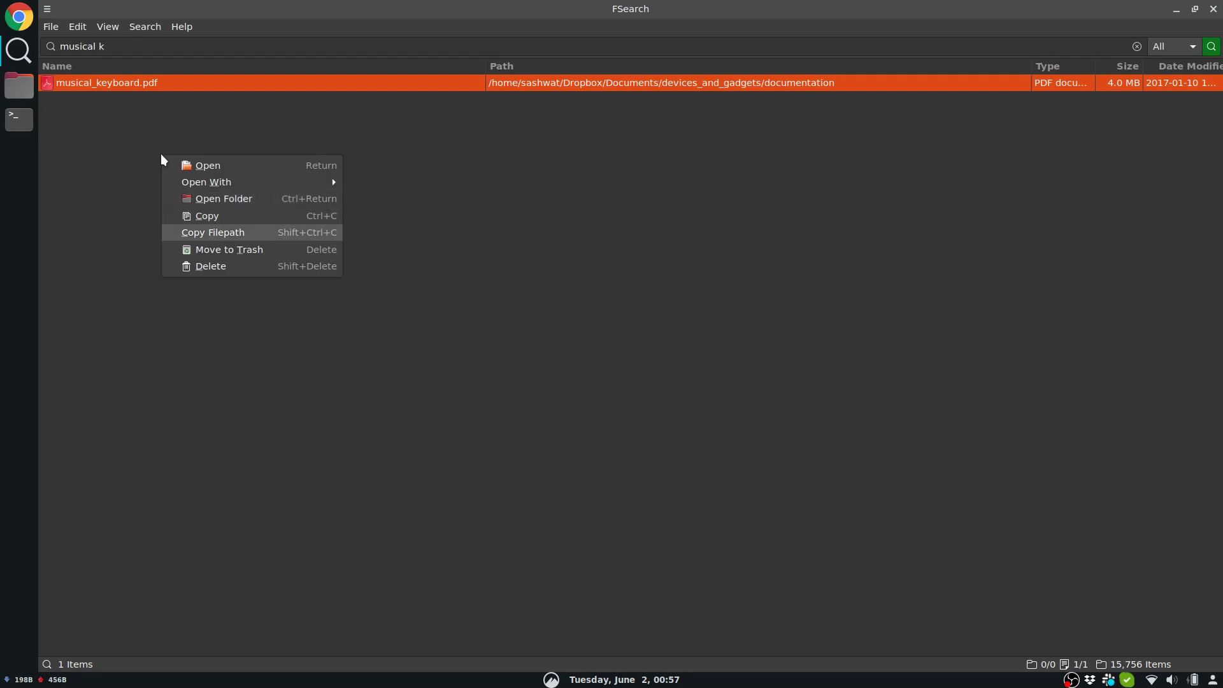
key("Escape")
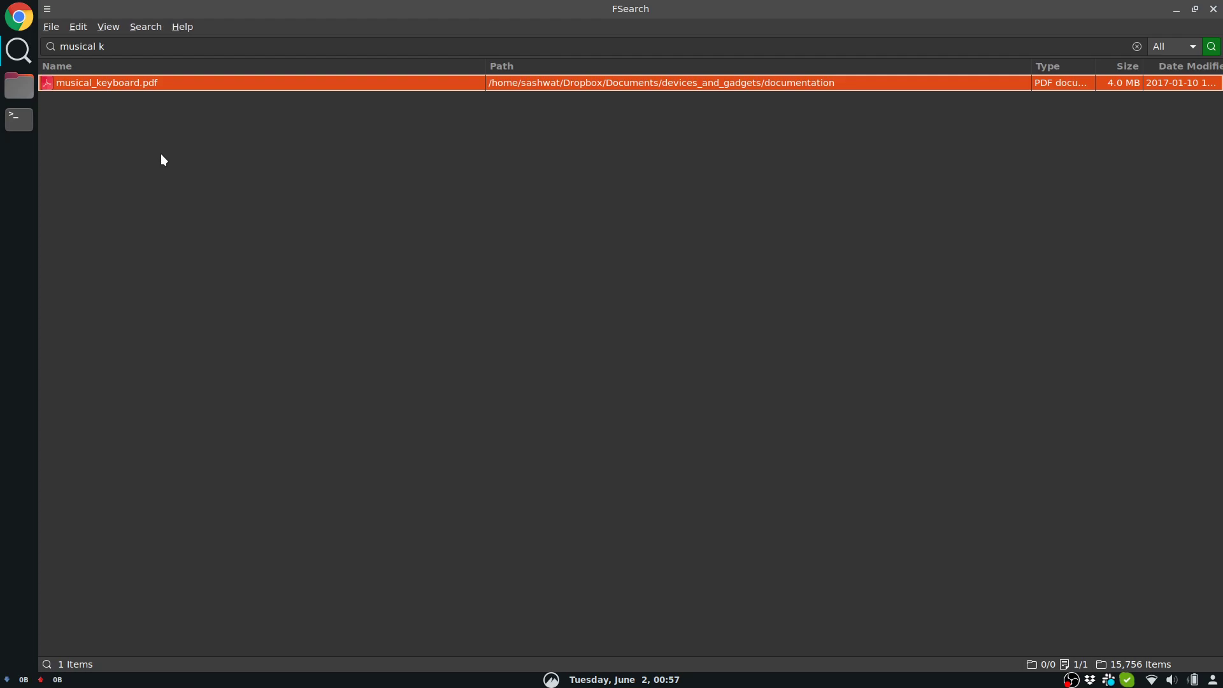
Quit FSearch, launch it again and search for "musica"
key("ctrl+q")
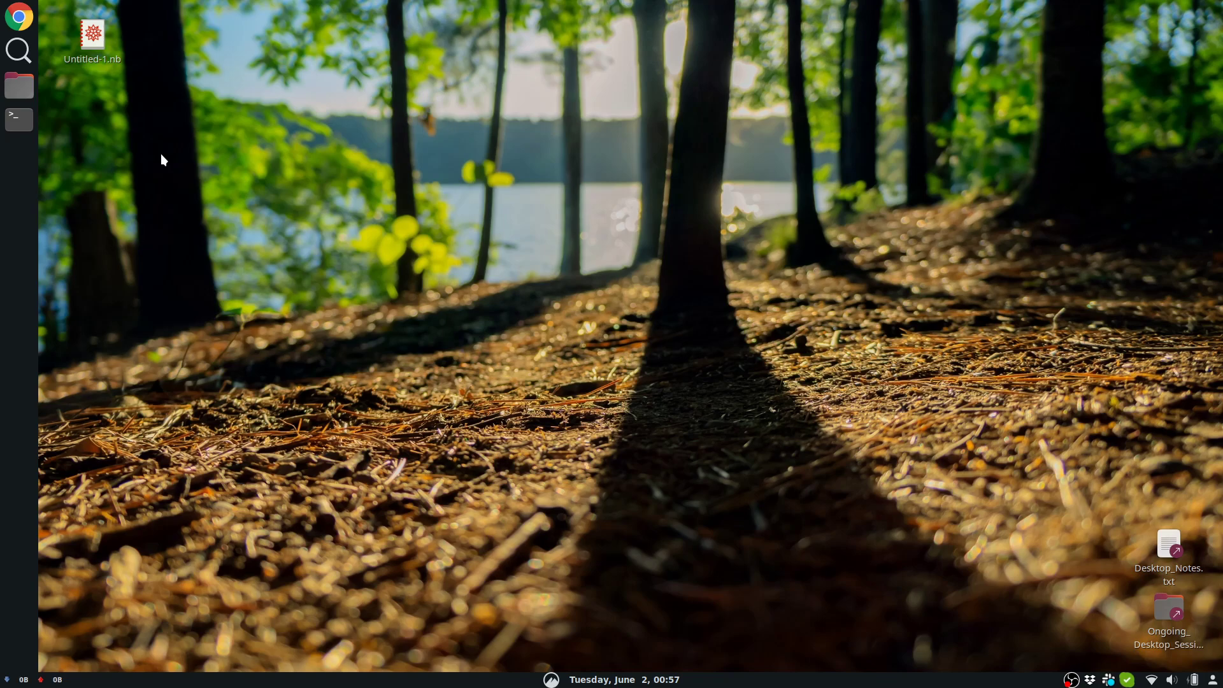
key("super+f")
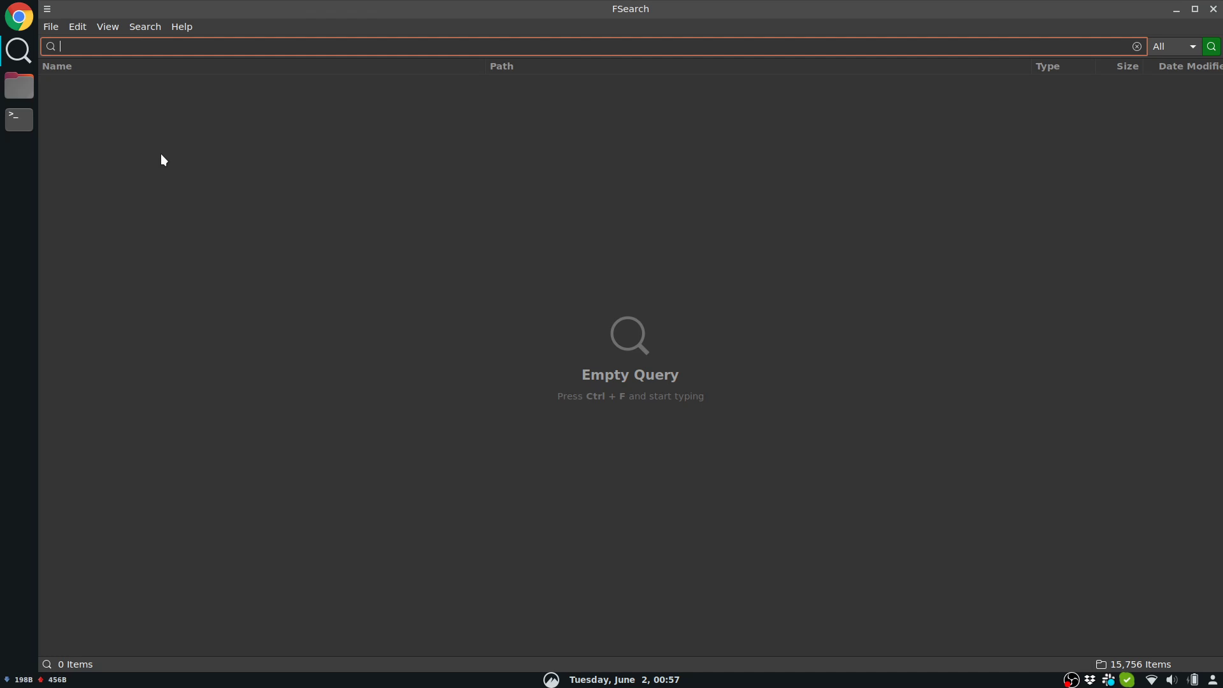
type("musica")
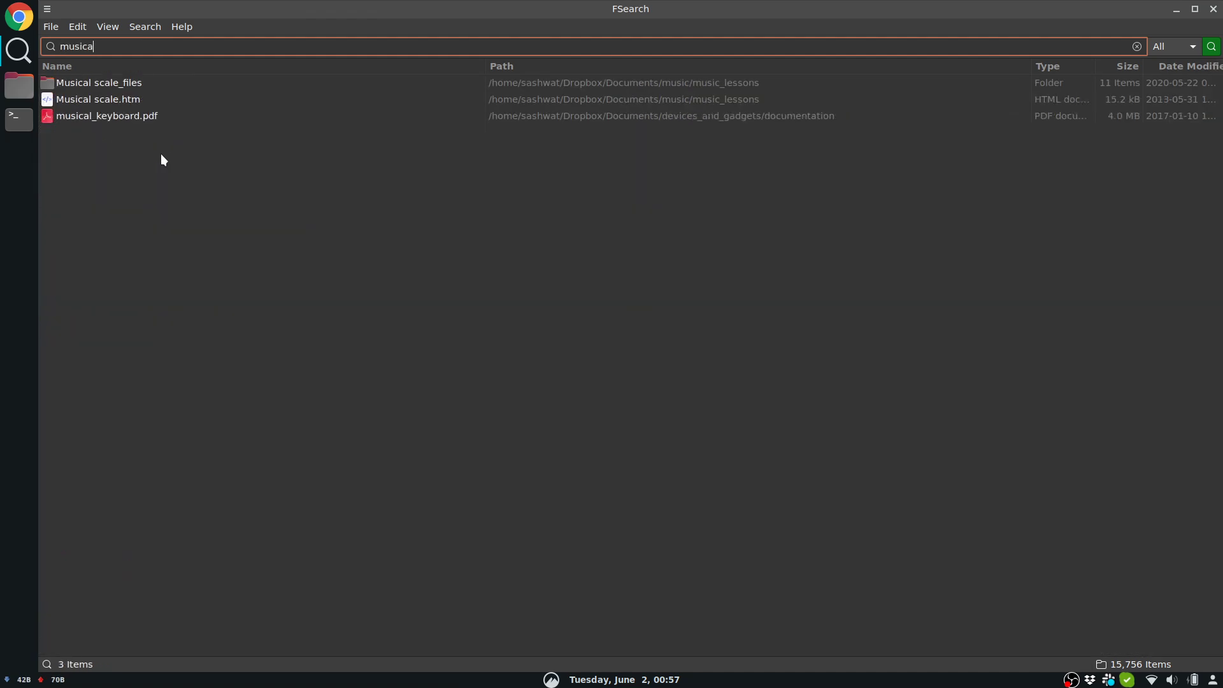
Open musical_keyboard.pdf from the "musica" search results
key("Down")
key("Down")
key("Down")
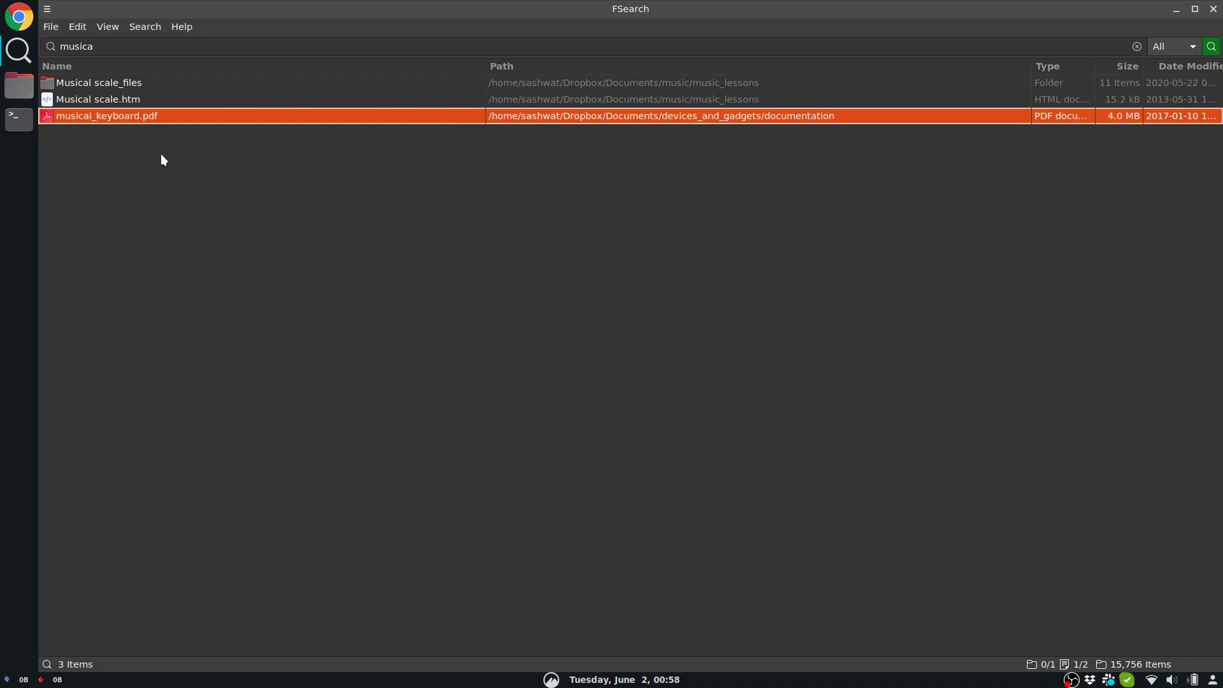
key("Return")
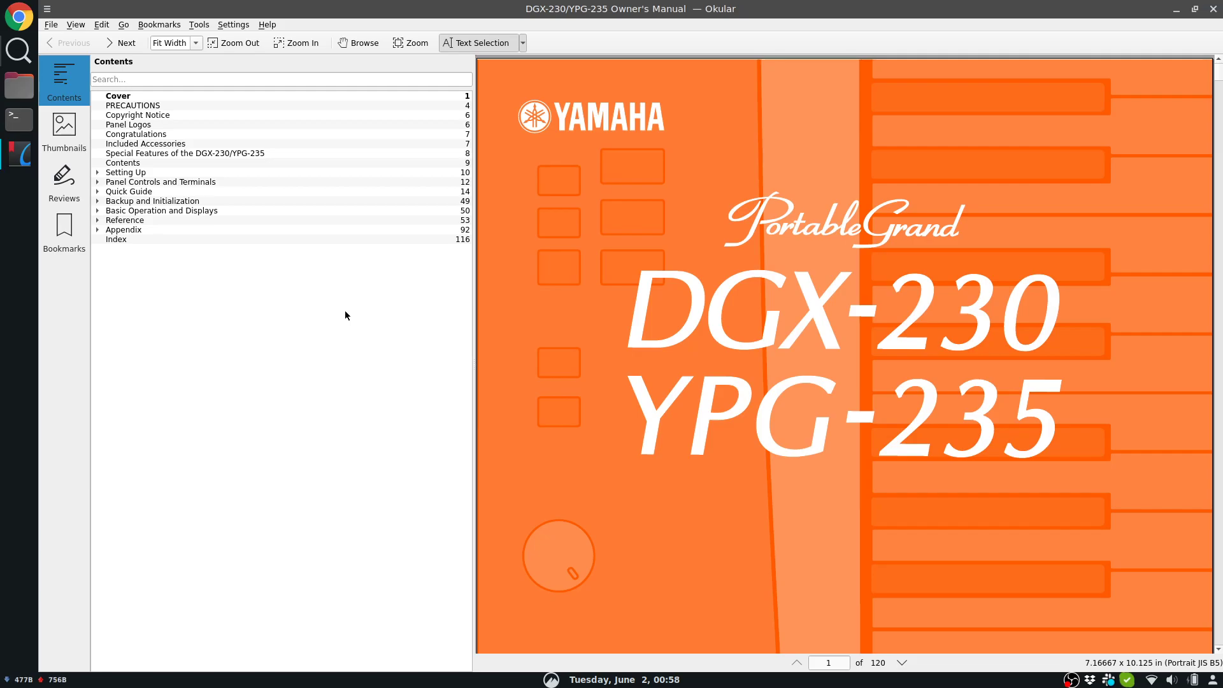
Look through the PDF viewer's File commands and dismiss them without choosing any
key("alt+f")
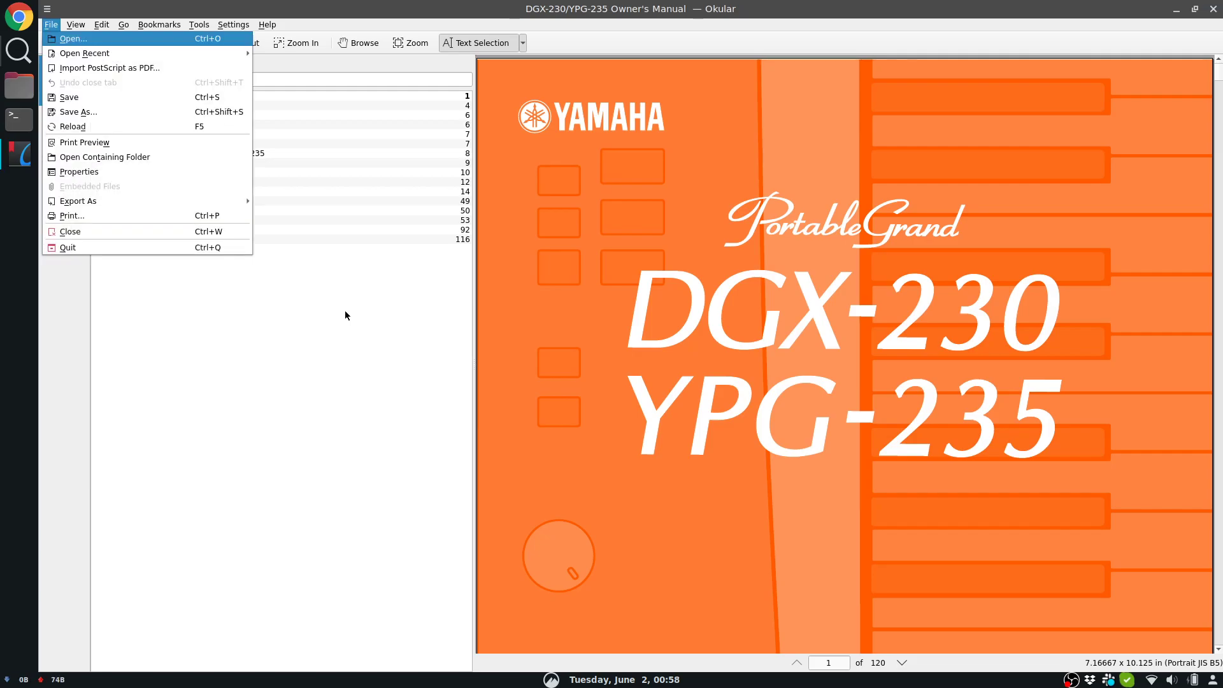
key("Down")
key("Down")
key("Down")
key("Escape")
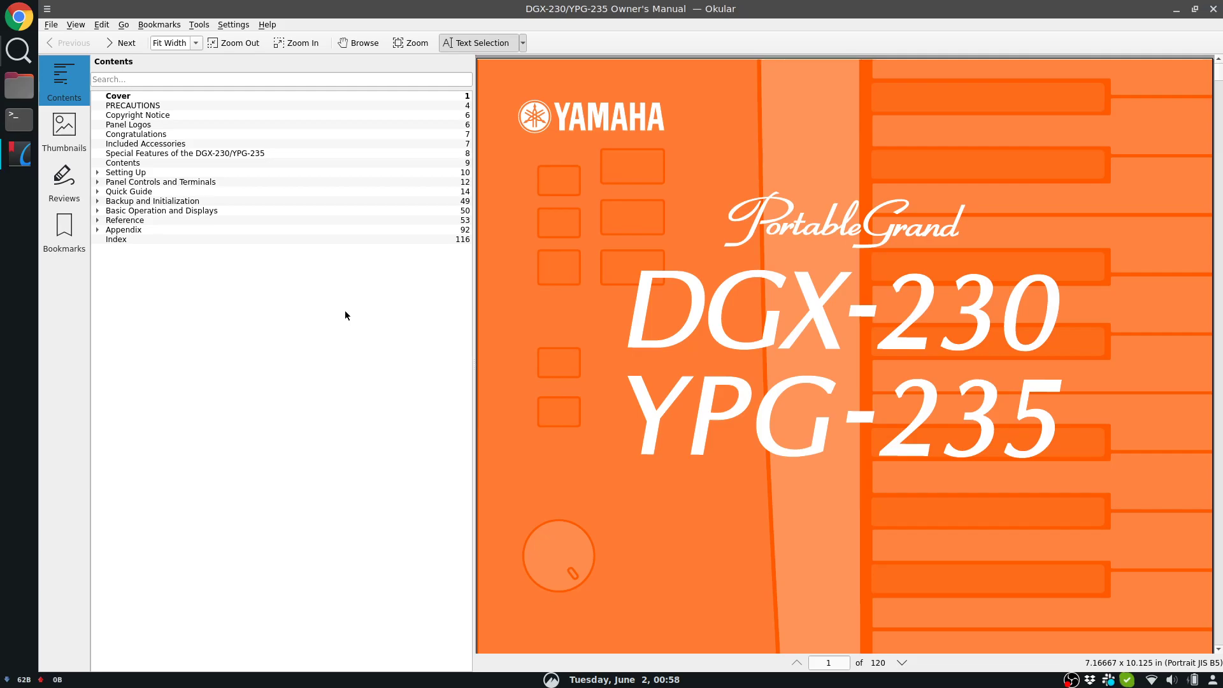
Examine the PDF viewer's View commands, moving through the zoom and fit options, and dismiss them without choosing any
key("alt+v")
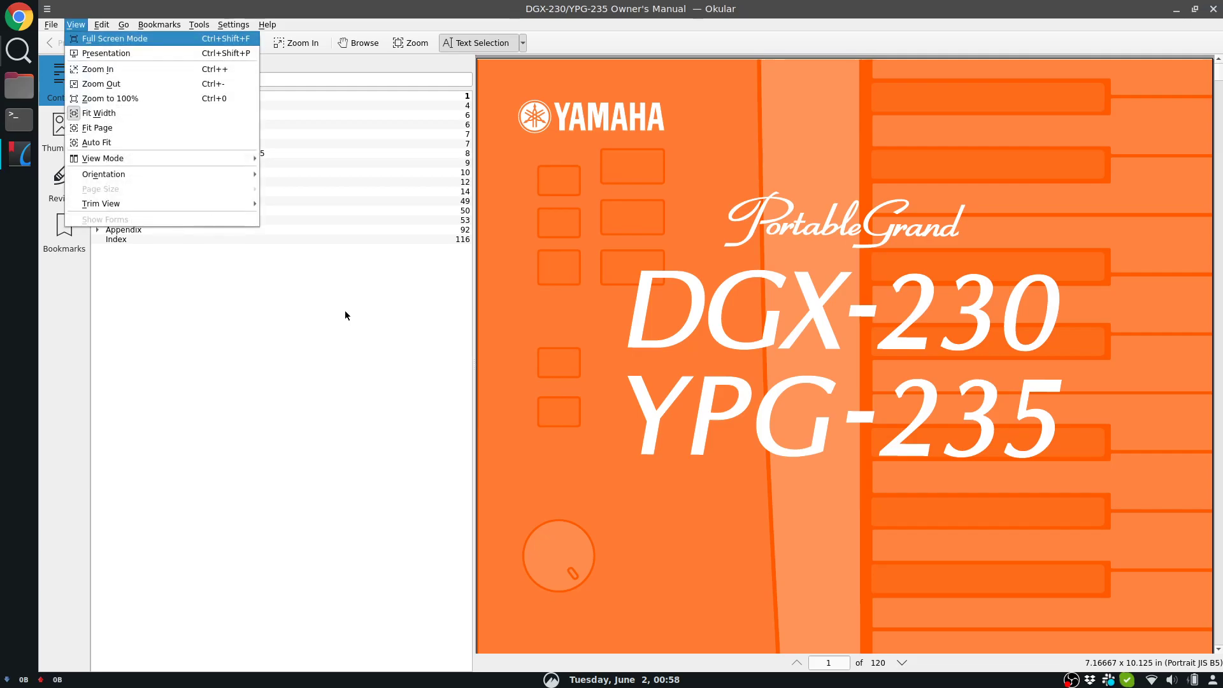
key("Down")
key("Down")
key("Down")
key("Down")
key("Down")
key("Down")
key("Down")
key("Up")
key("Up")
key("Up")
key("Up")
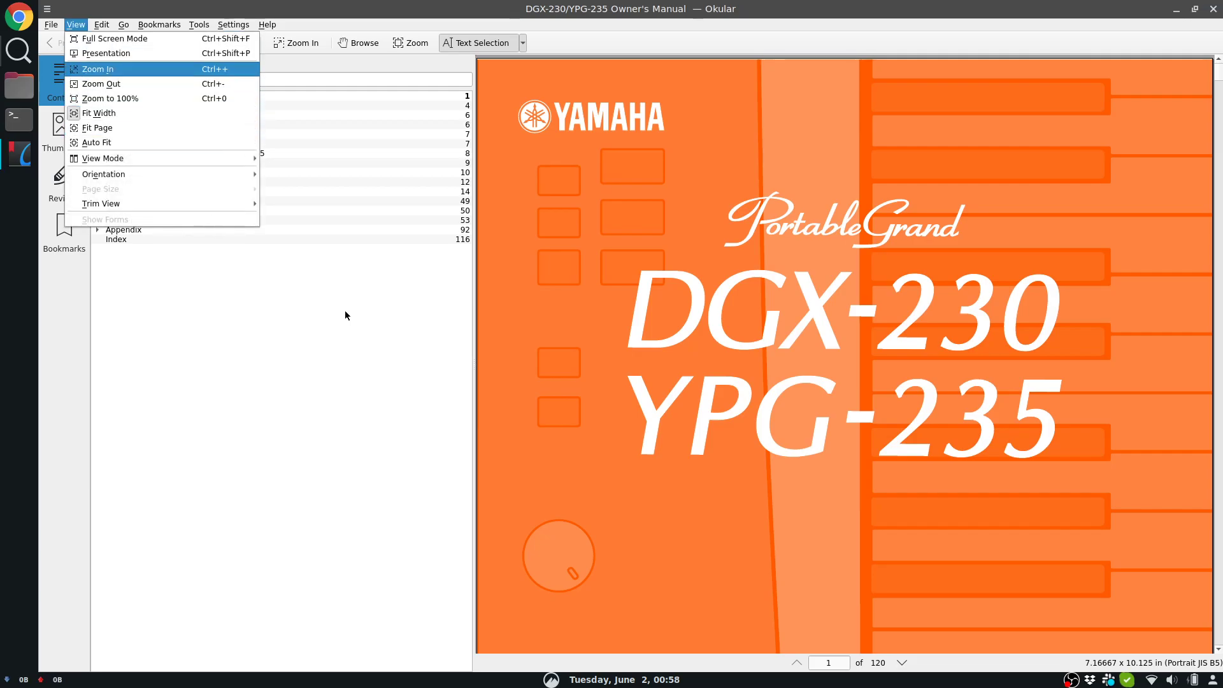
key("Escape")
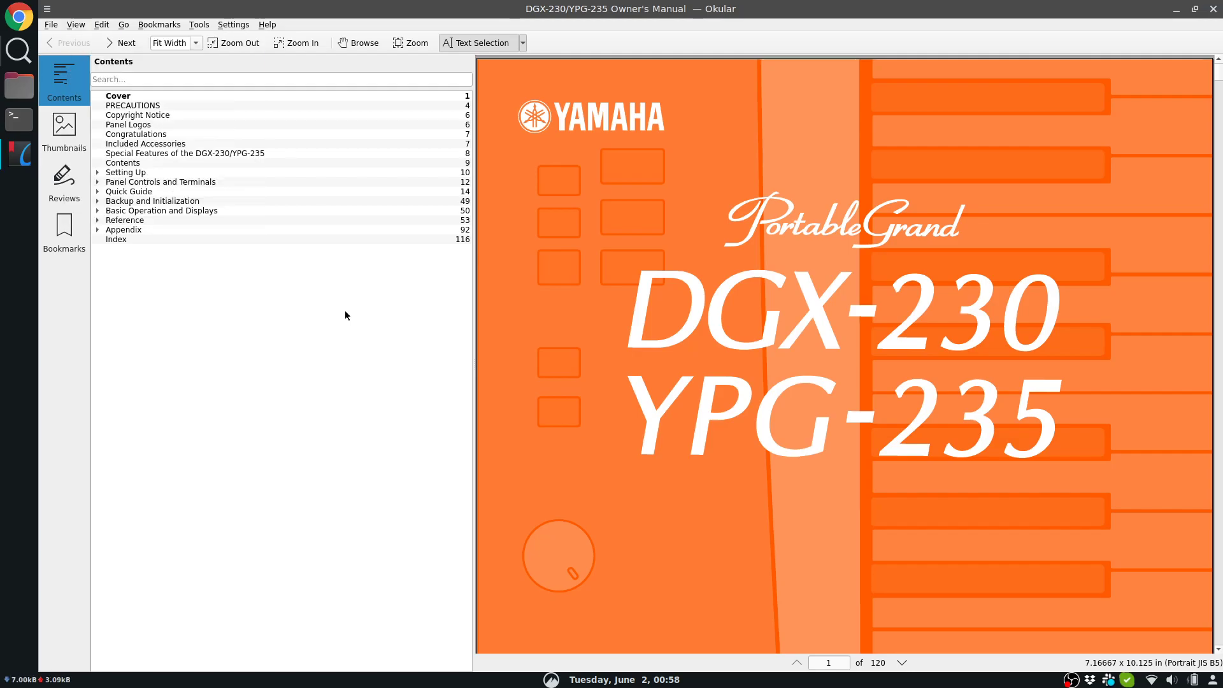
Look at the PDF viewer's Bookmarks commands without choosing any and quit the viewer
key("alt+b")
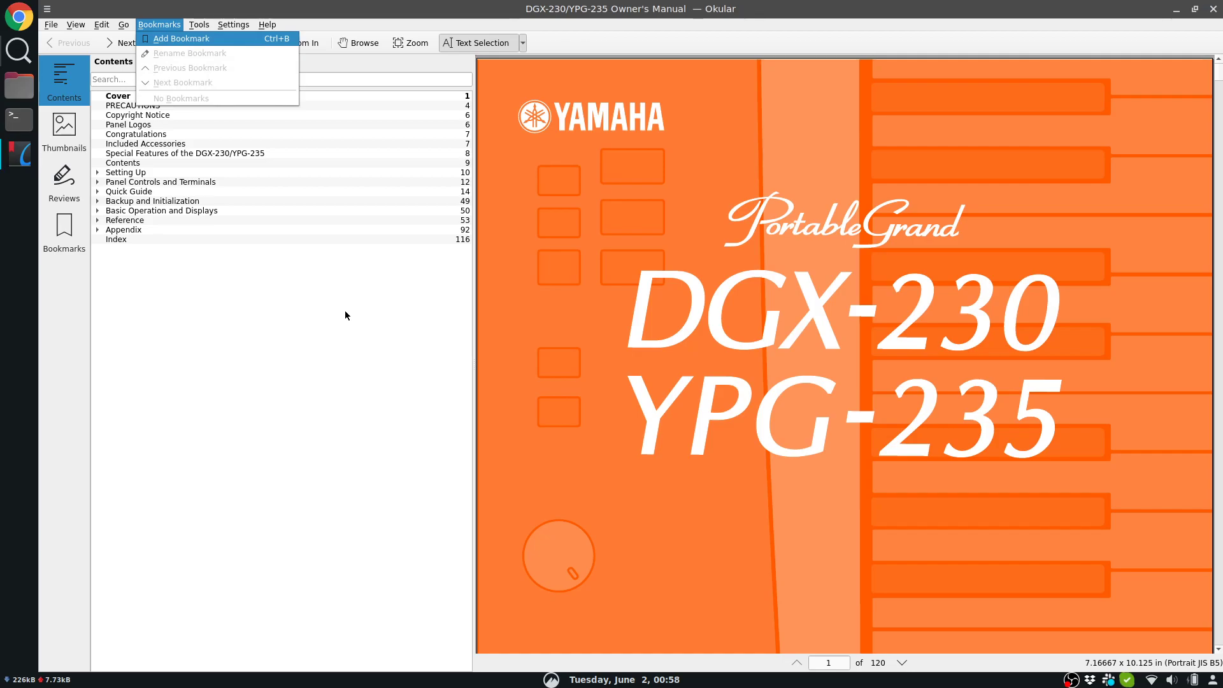
key("Escape")
key("ctrl+q")
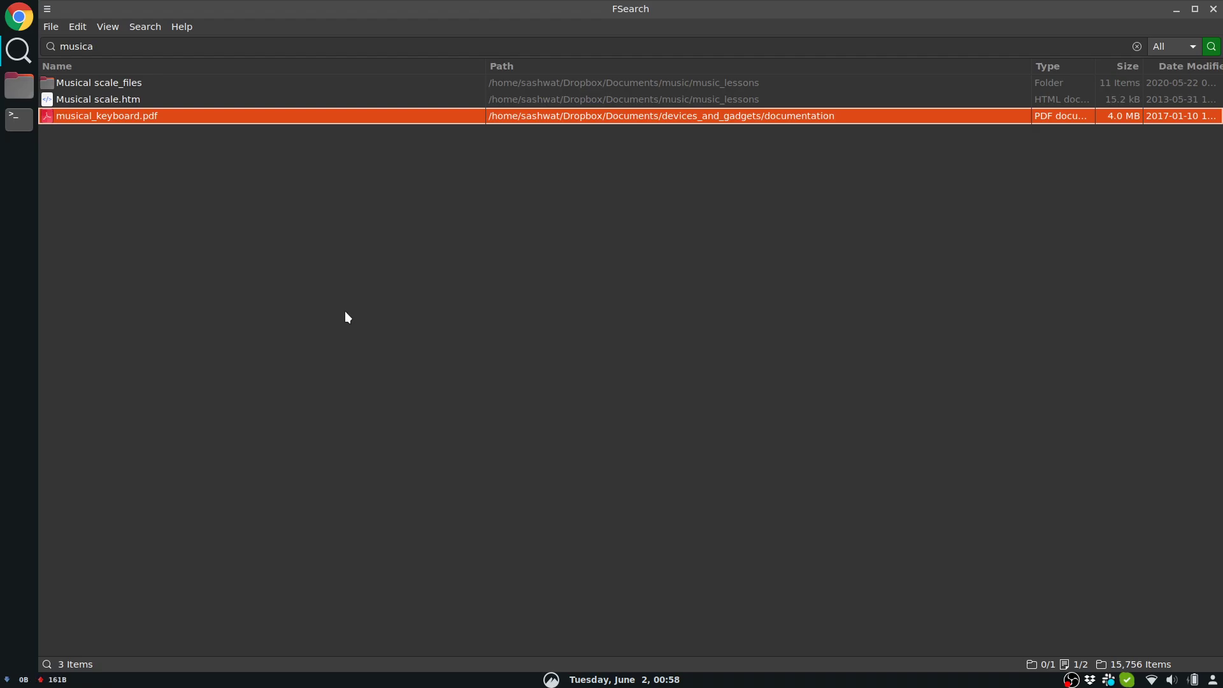
Open the folder containing musical_keyboard.pdf from the search result and browse the file manager's command groups from File to Help without choosing any
key("ctrl+Return")
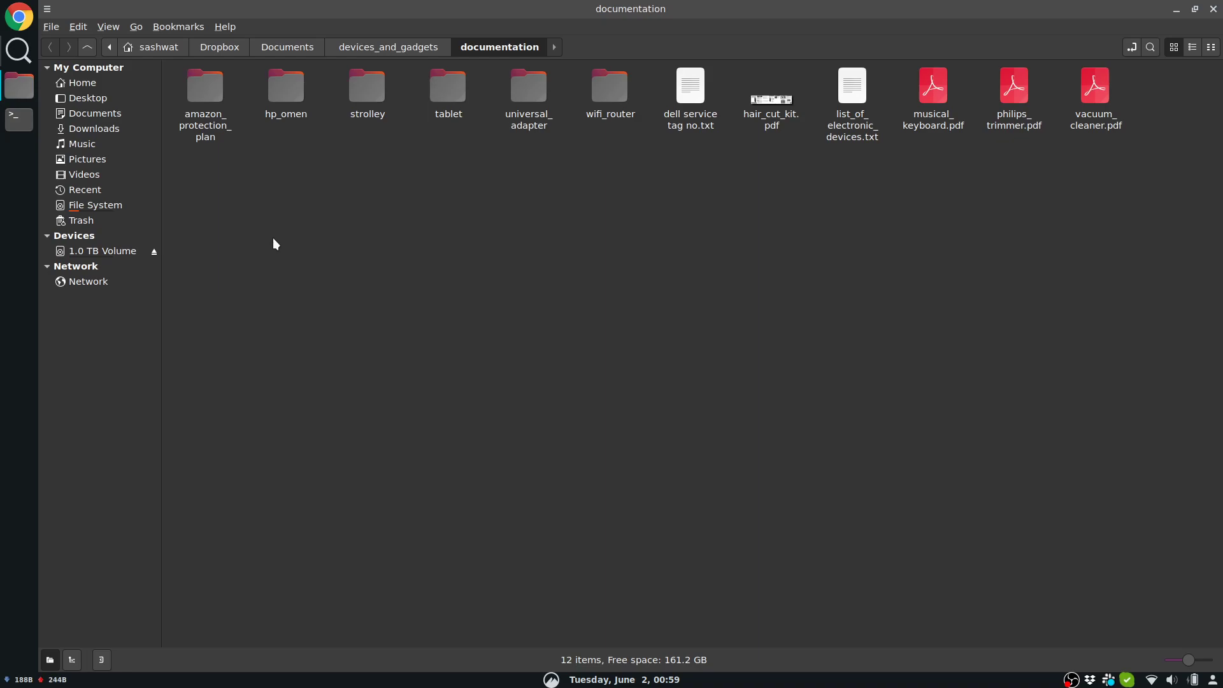
key("alt+e")
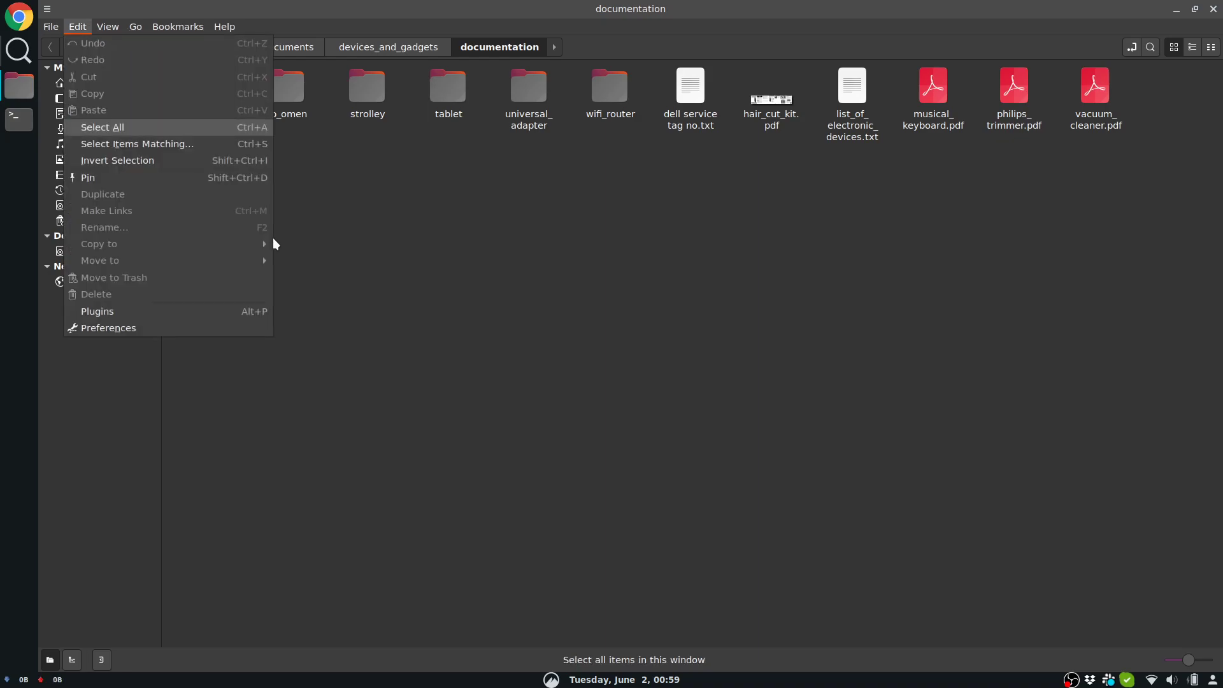
key("Right")
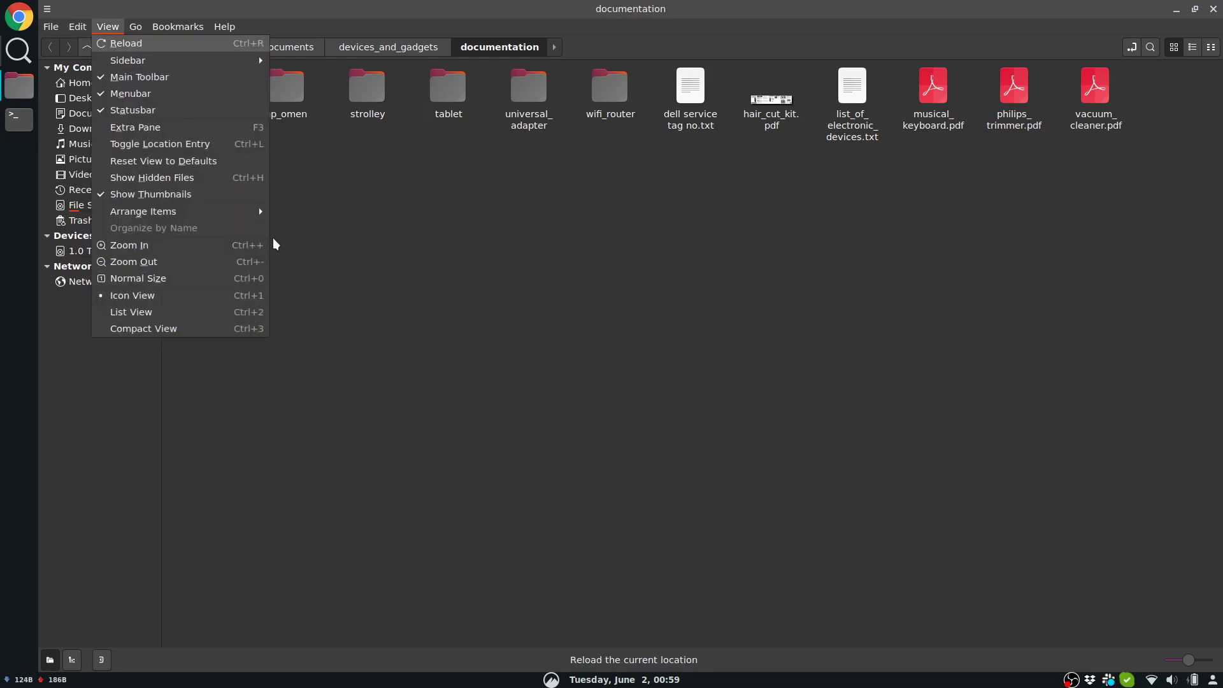
key("Right")
key("Right")
key("Right")
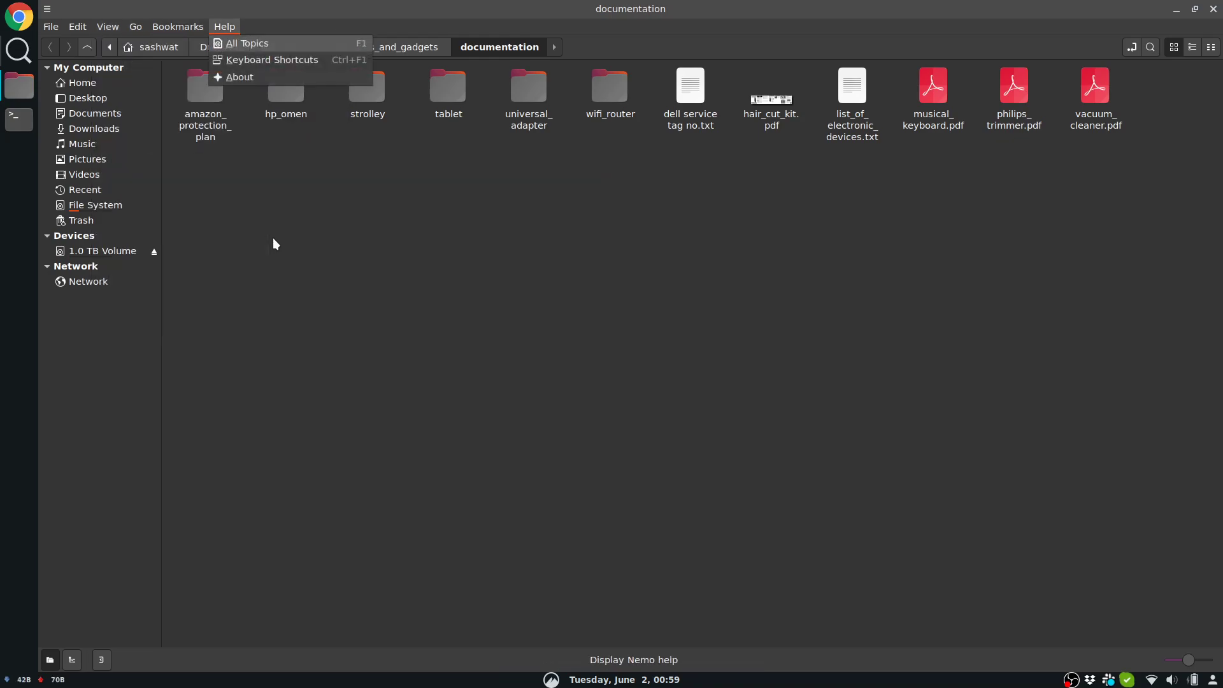
key("Left")
key("Left")
key("Left")
key("Right")
key("Right")
key("Right")
key("Left")
key("Left")
key("Left")
key("Left")
key("Left")
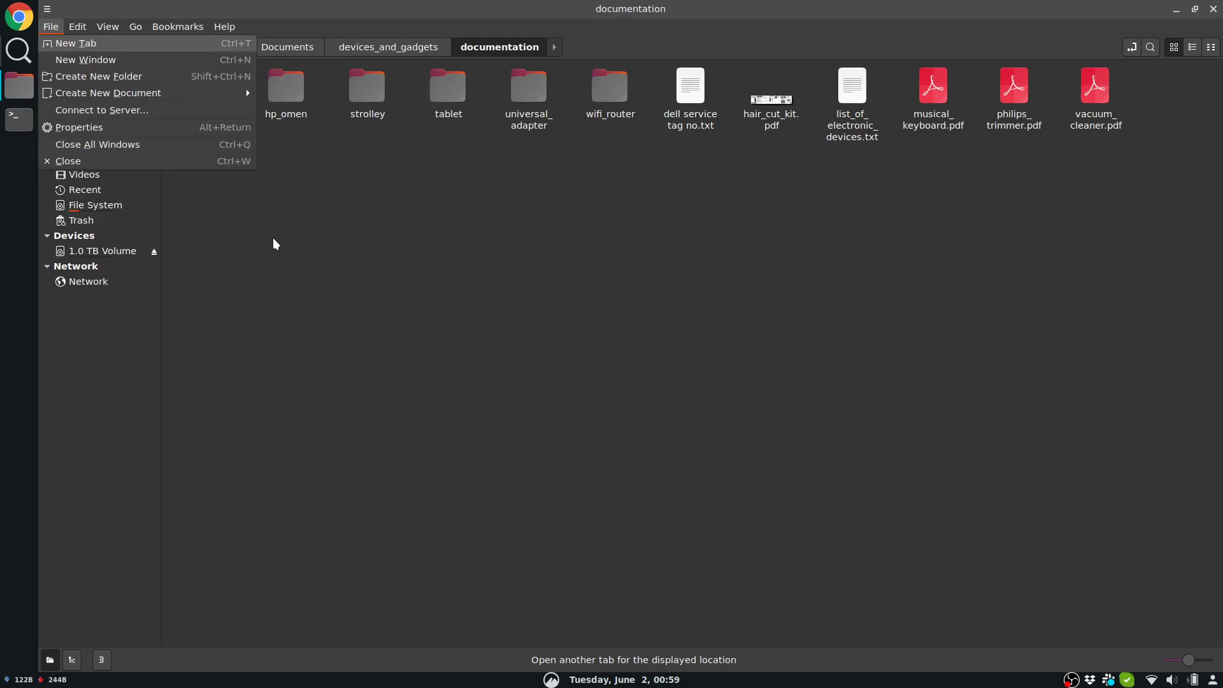
key("Escape")
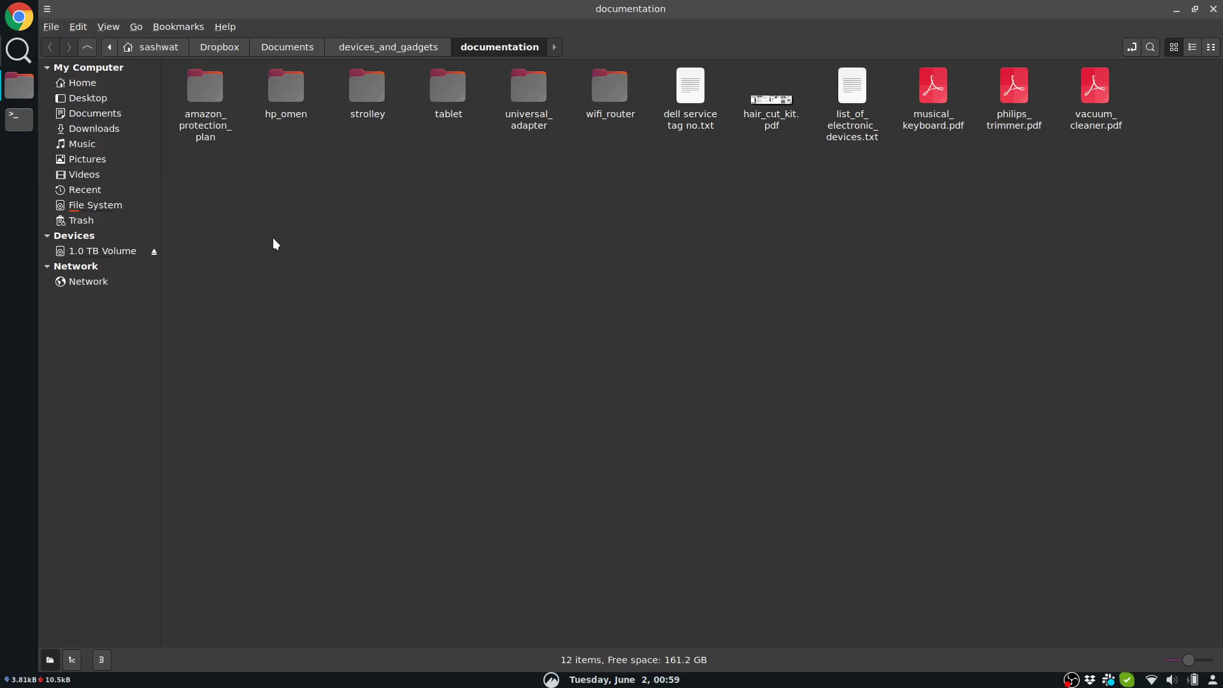
Switch away from the documentation folder window and show the desktop
key("alt+Tab")
key("super+d")
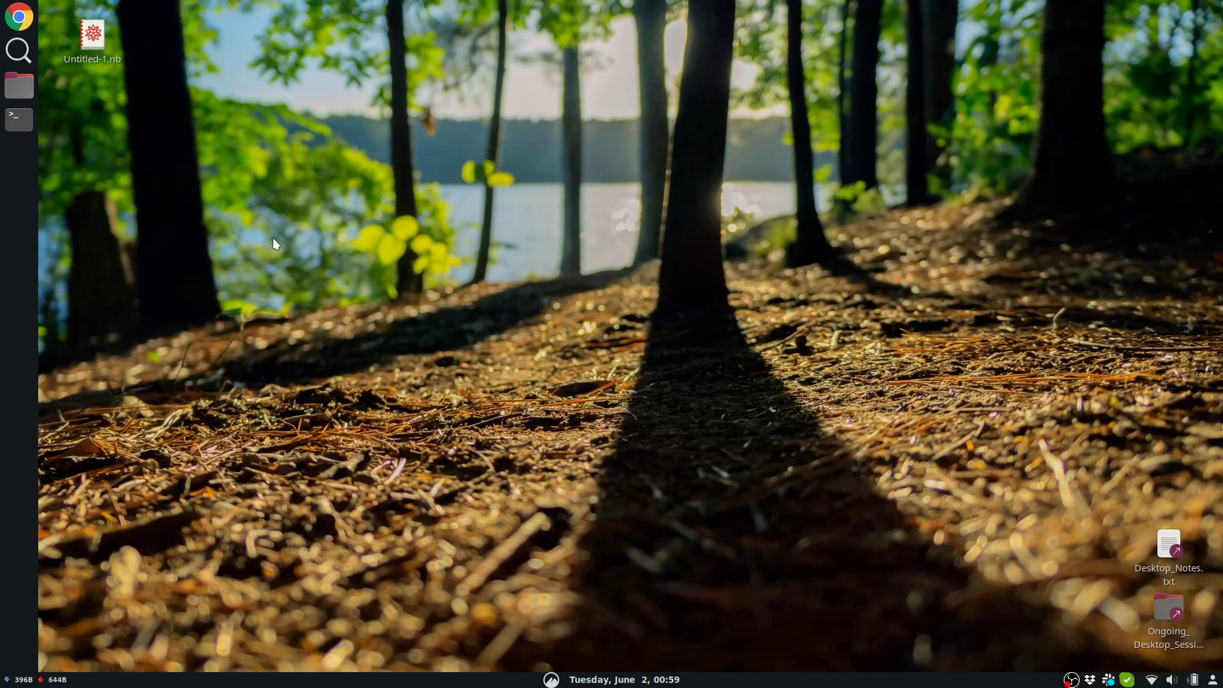